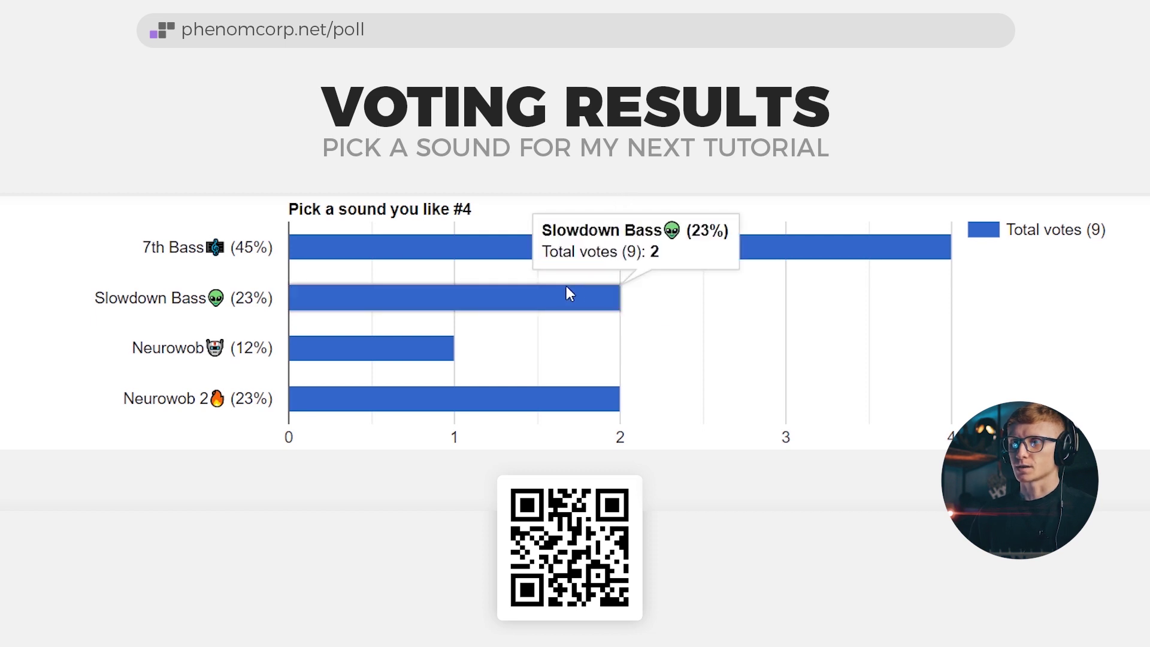
Locate the Serum [64bit] #5 channel feeding mixer insert 15 in the Channel rack
mouse_move(520, 300)
mouse_move(497, 400)
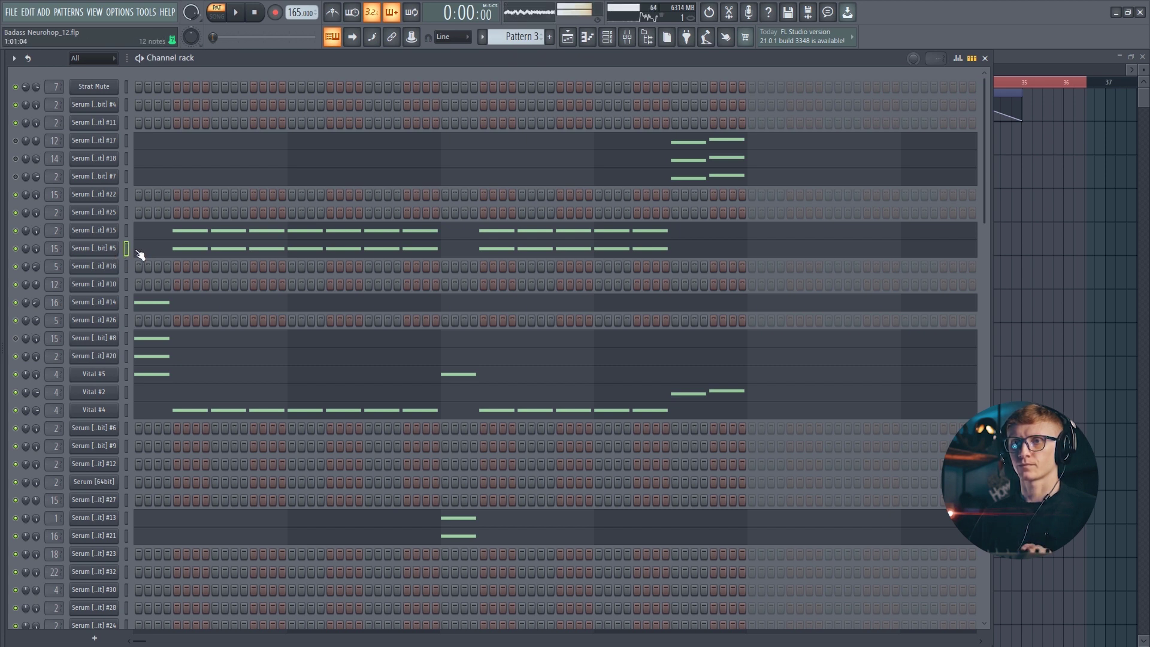
Open the Serum #5 plugin window and reset it to the init preset
click(112, 249)
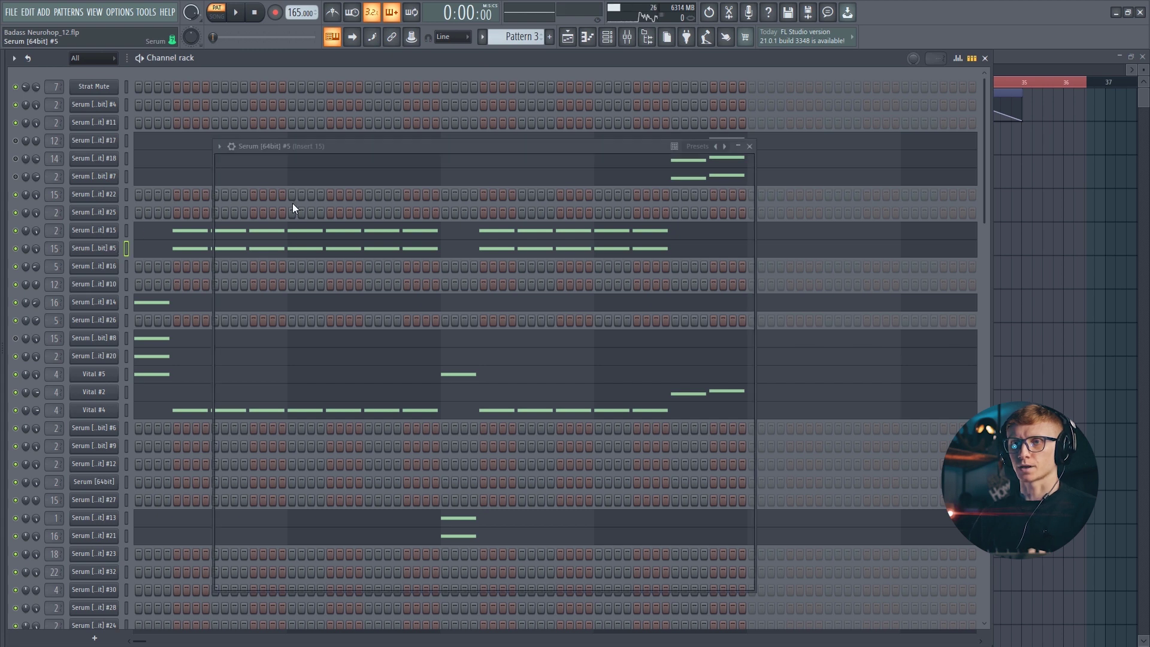
drag(392, 145, 389, 137)
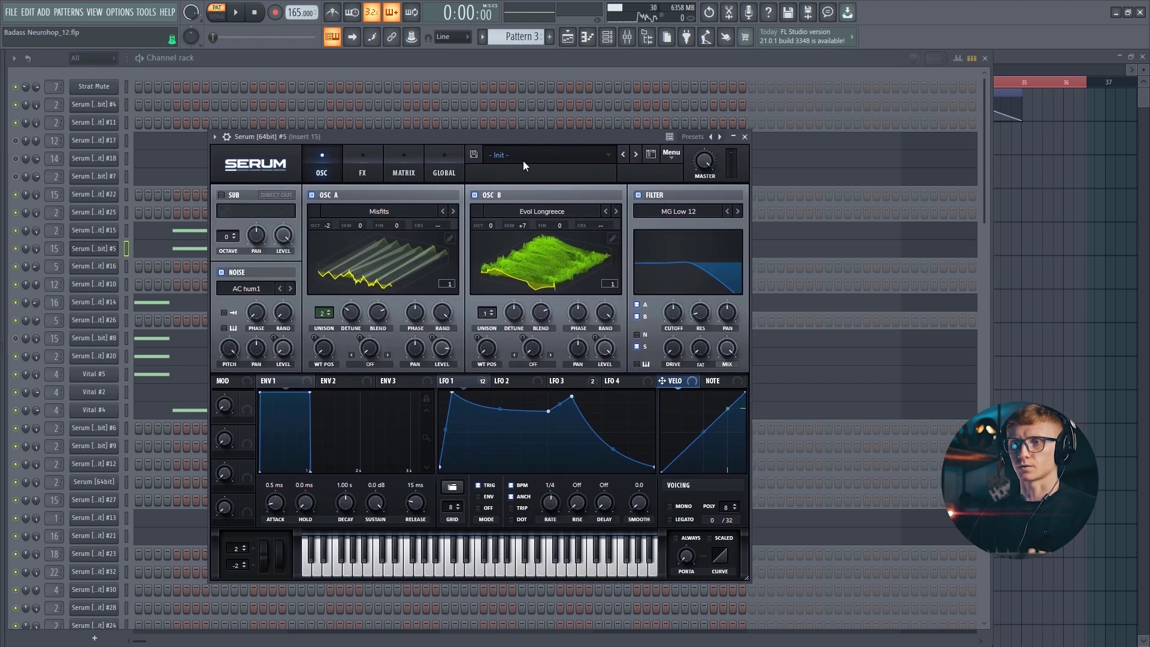
click(661, 158)
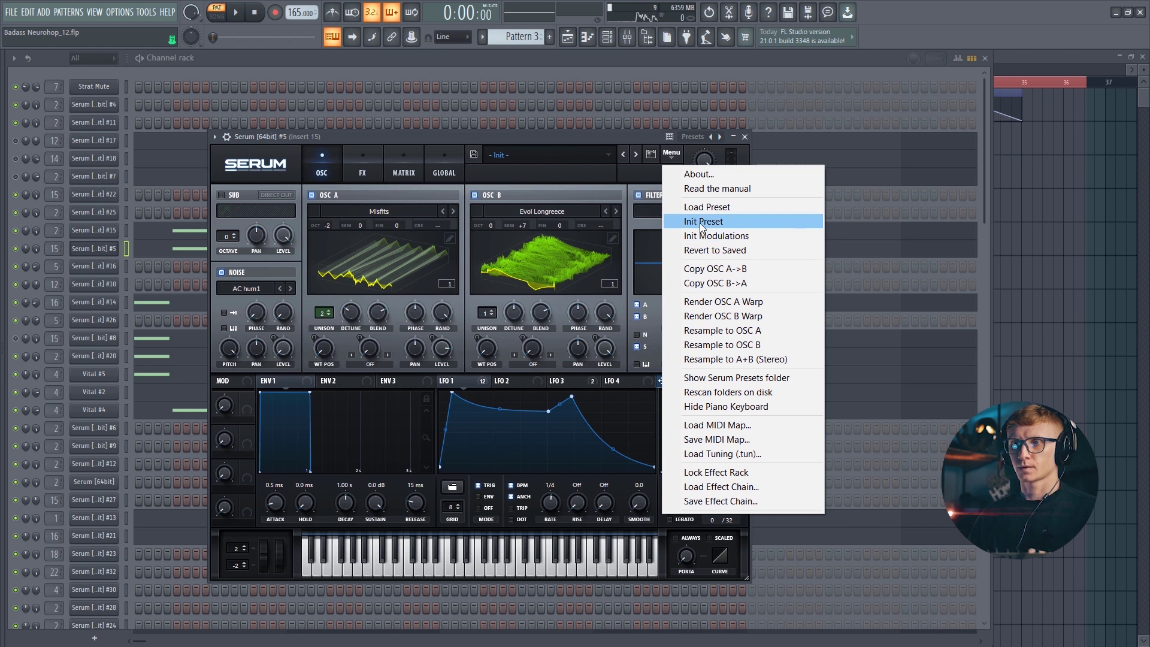
click(601, 133)
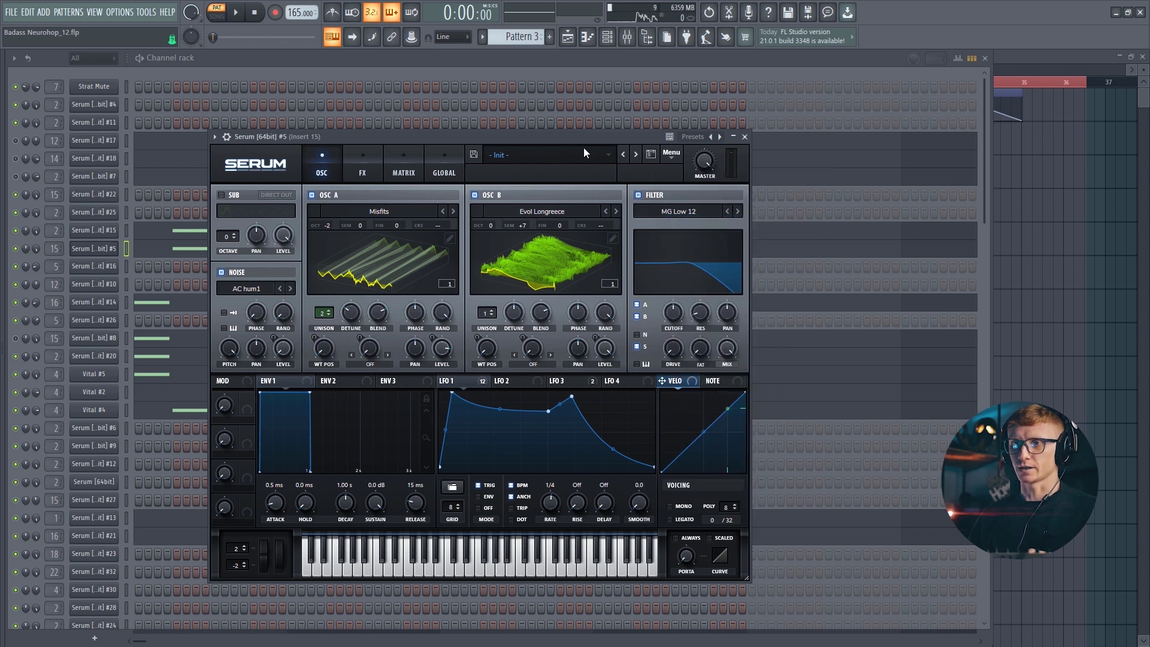
Load Digital > Misfits into OSC A at octave -2, with 2 unison voices at 0.13 detune
click(414, 213)
mouse_move(377, 244)
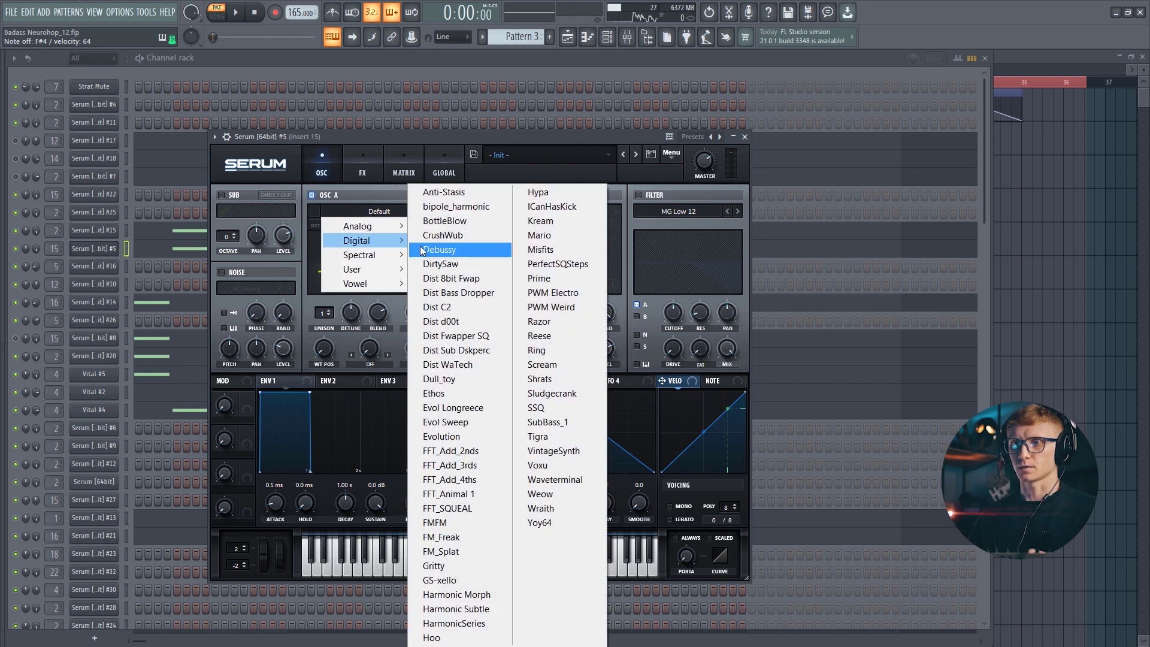
click(529, 248)
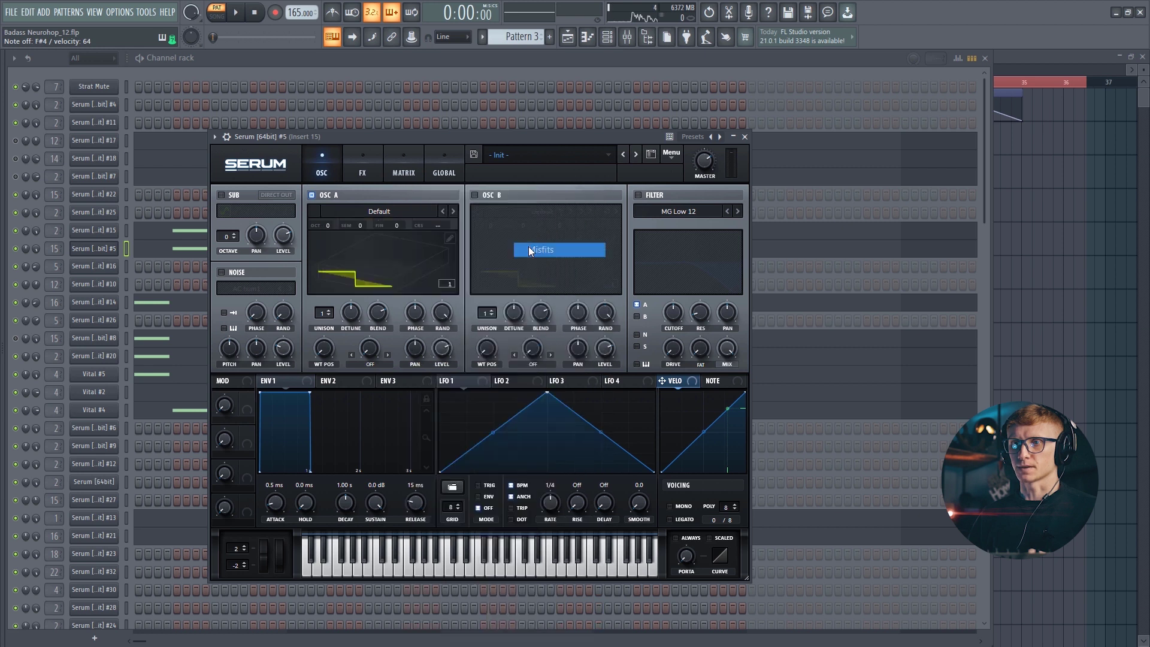
click(325, 226)
drag(325, 226, 323, 274)
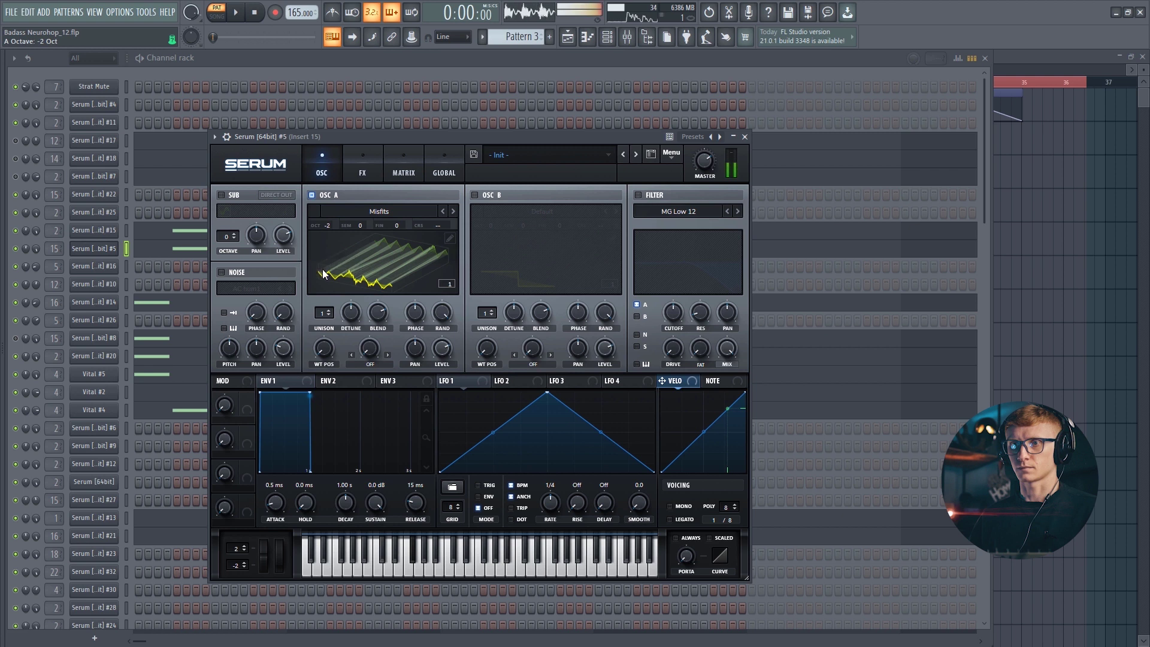
click(330, 314)
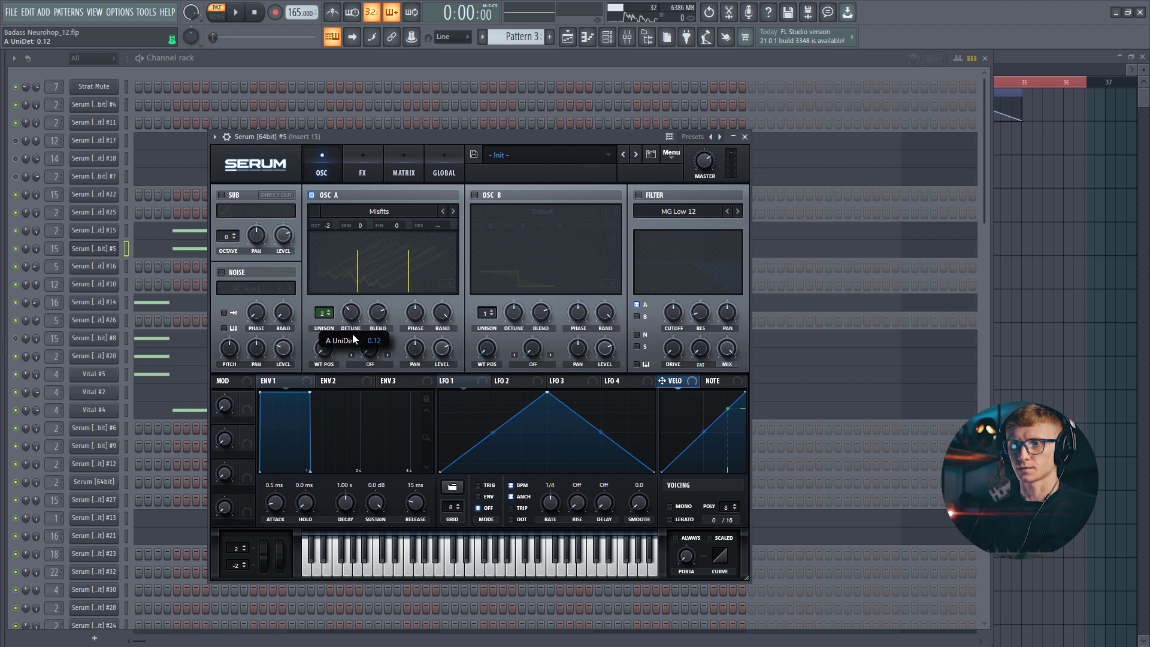
drag(352, 334, 351, 332)
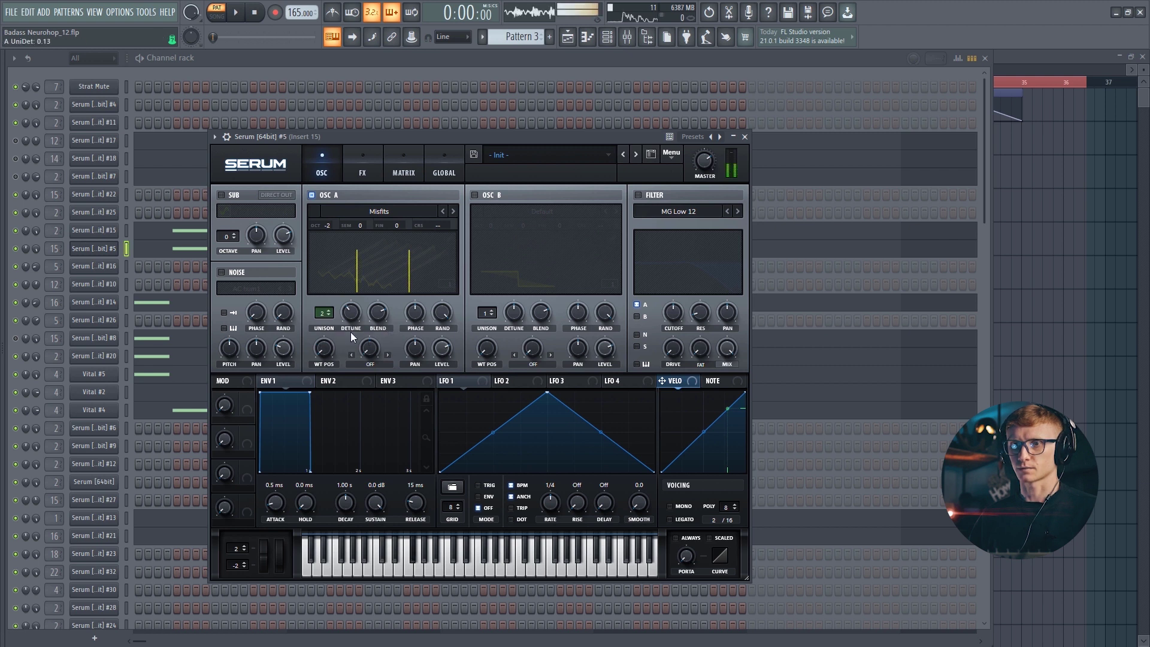
click(441, 358)
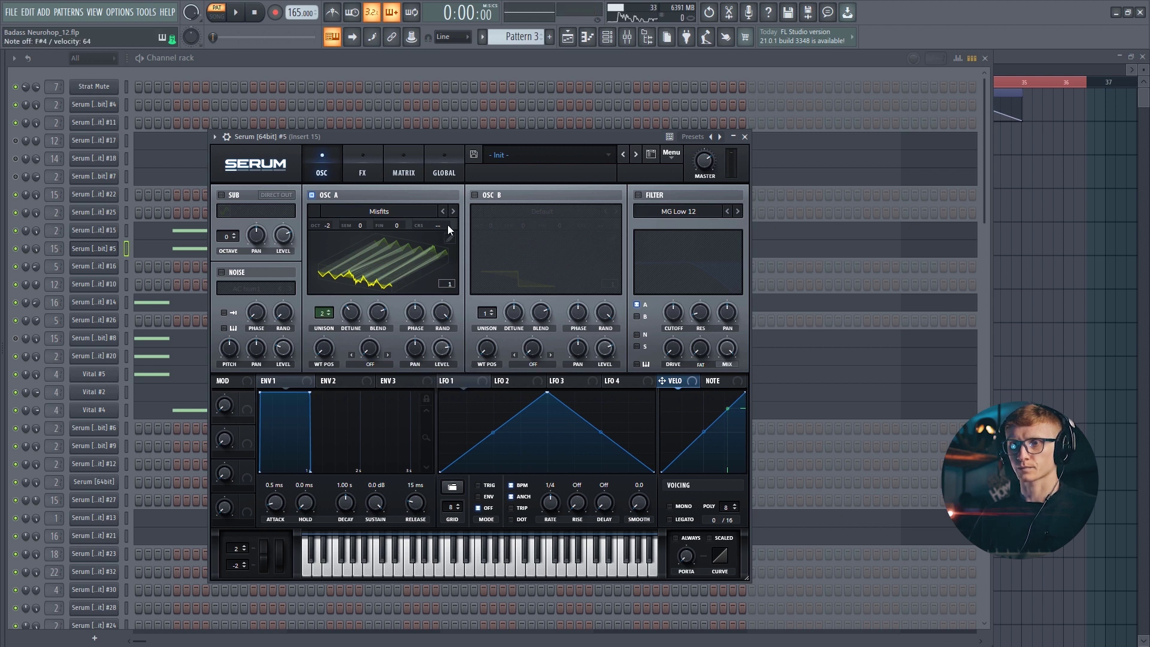
Enable OSC B with the Evol Longreece wavetable, tuned up +7 semitones
click(475, 195)
click(540, 212)
mouse_move(536, 243)
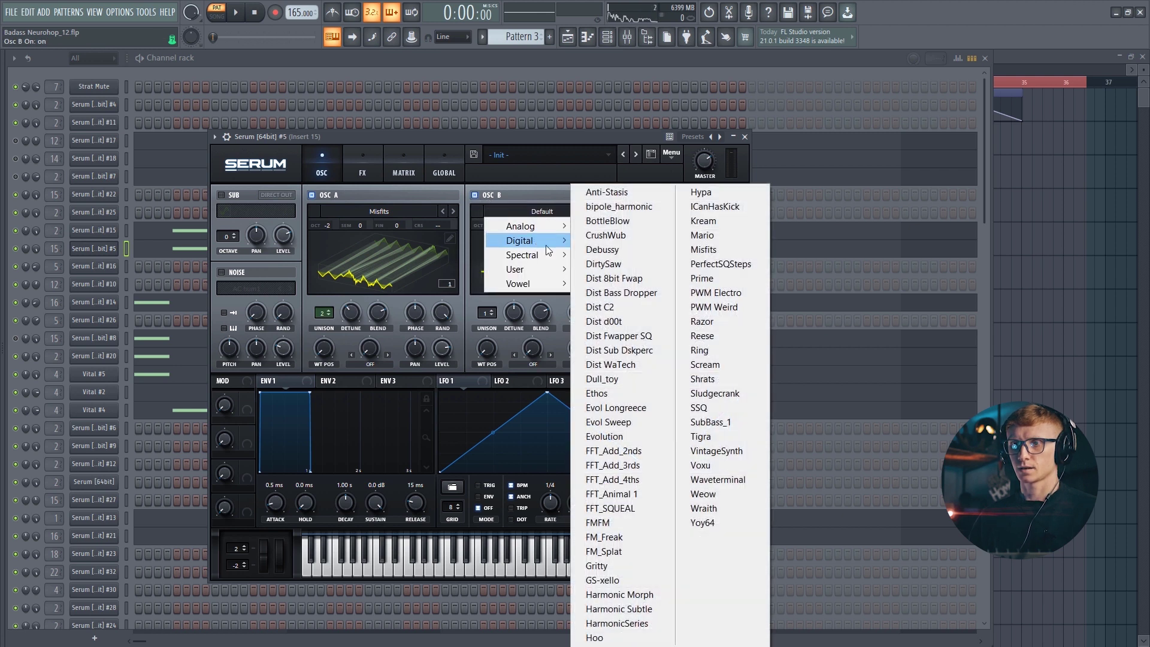
click(619, 408)
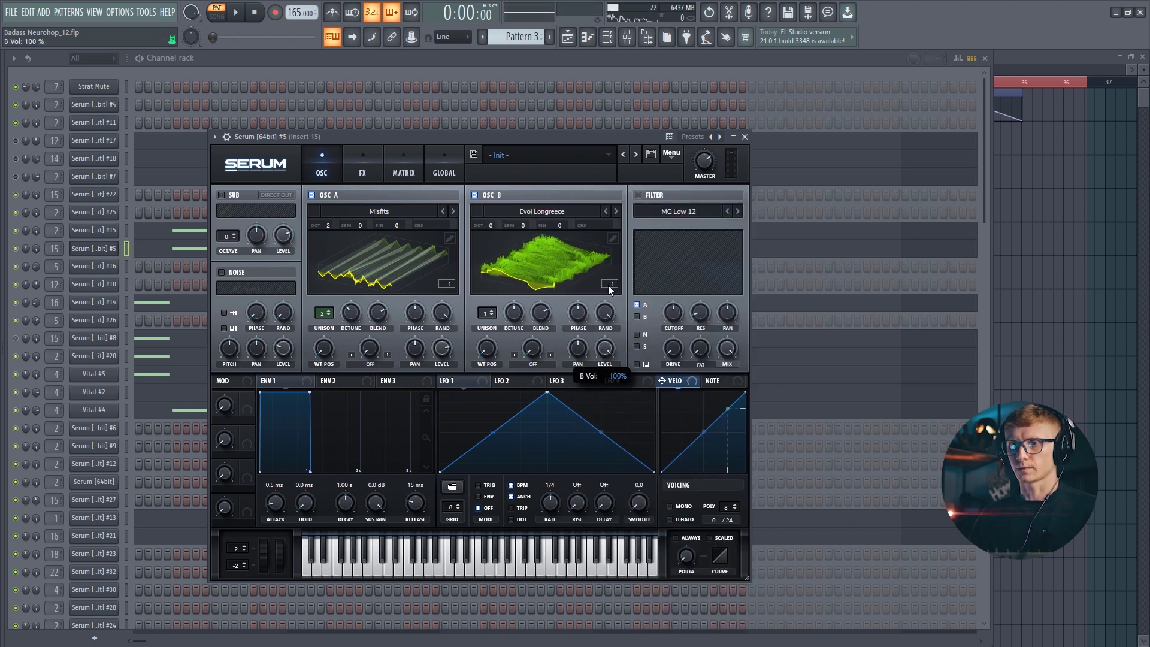
drag(520, 224, 533, 196)
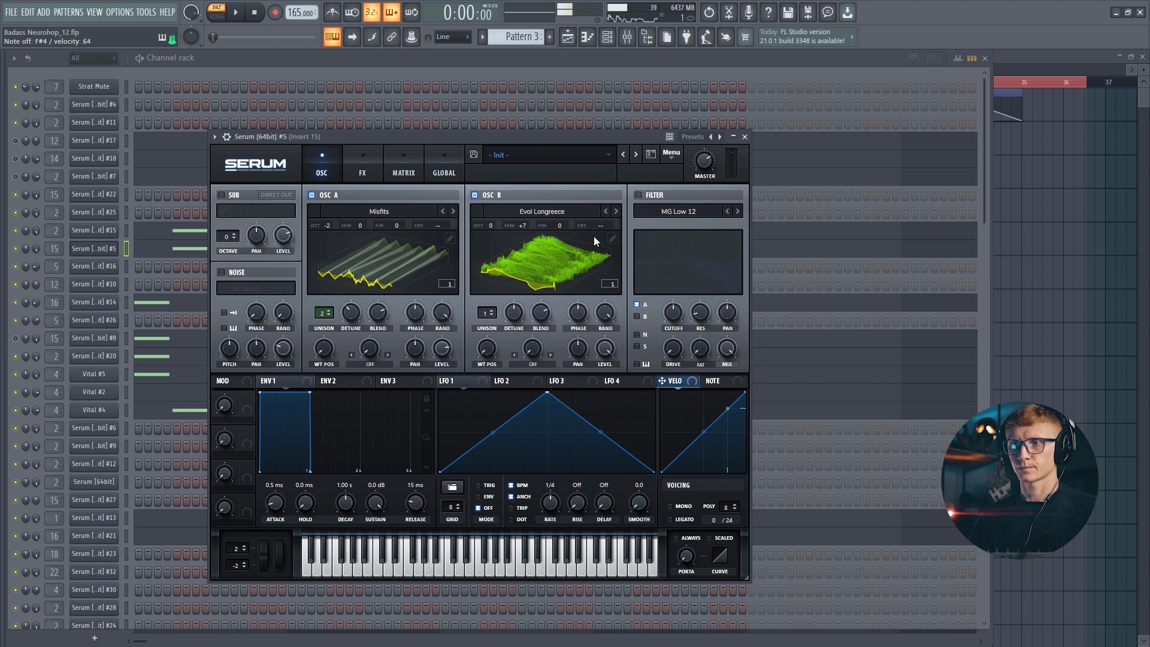
Enable the filter, route OSC B through it, and turn on the noise oscillator
click(638, 194)
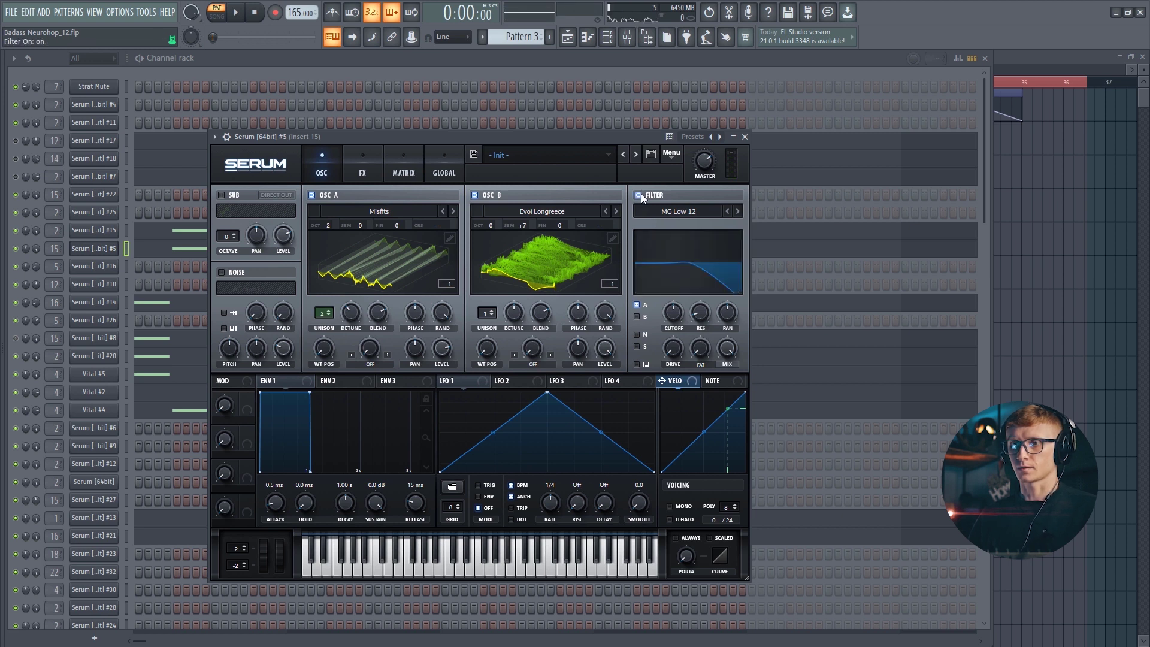
click(638, 316)
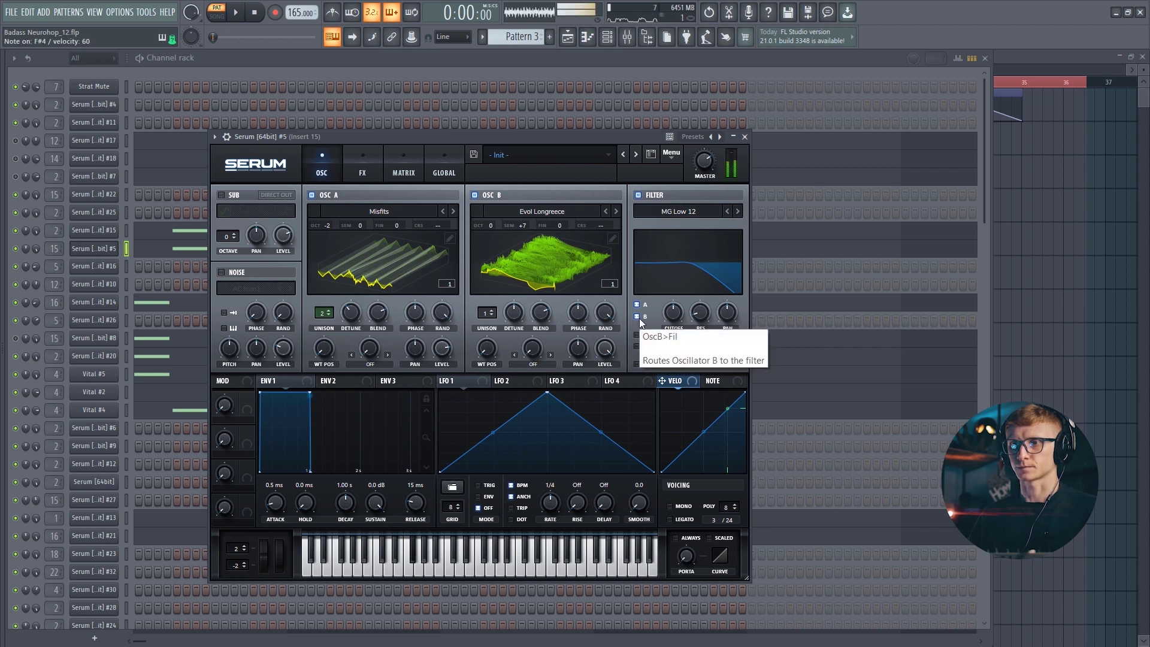
click(221, 273)
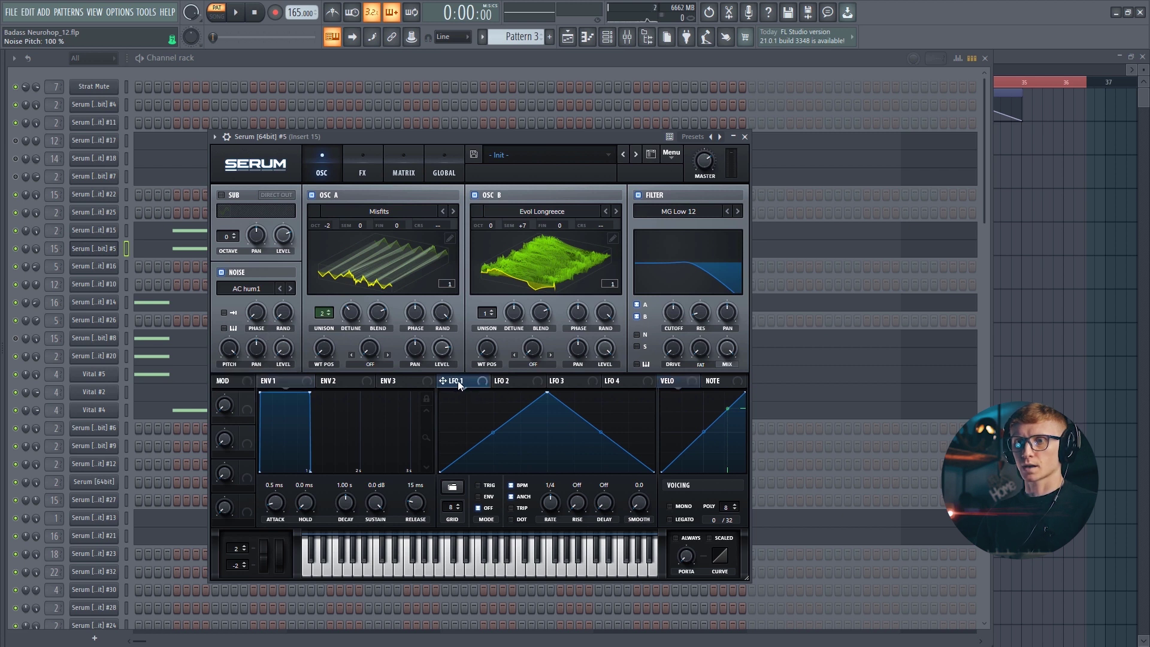
Reshape LFO 1 into a falling ramp with a second peak and curved segments
drag(539, 394, 452, 392)
double_click(546, 410)
double_click(565, 392)
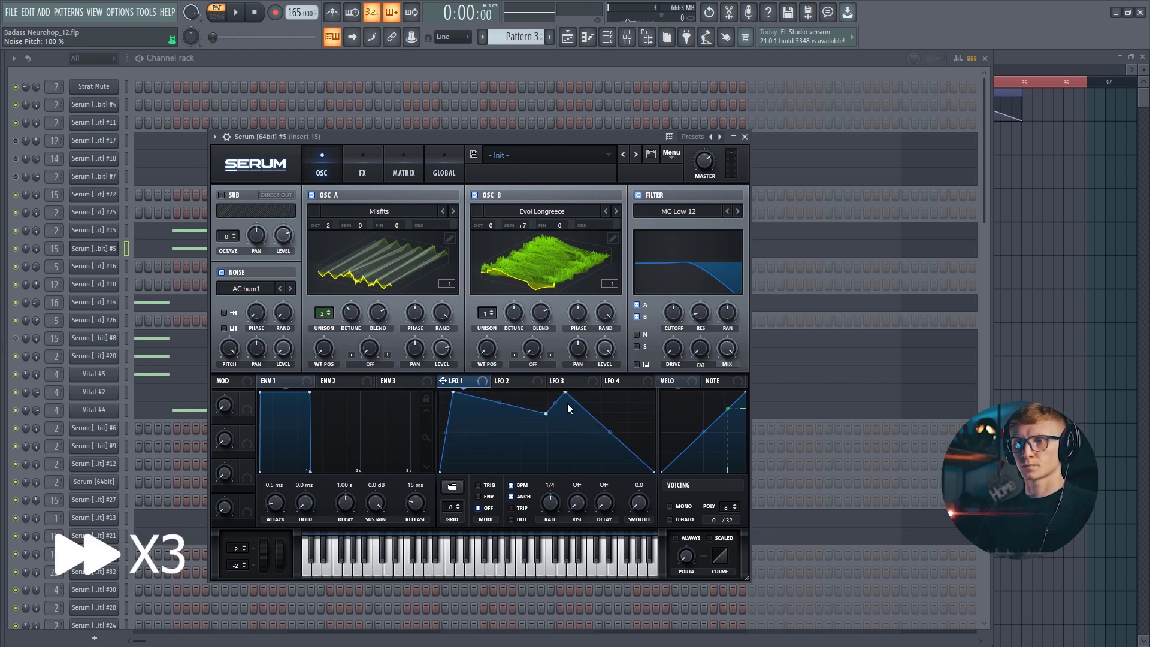
mouse_move(635, 458)
mouse_down()
mouse_move(635, 448)
mouse_move(653, 463)
mouse_up()
drag(590, 419, 591, 412)
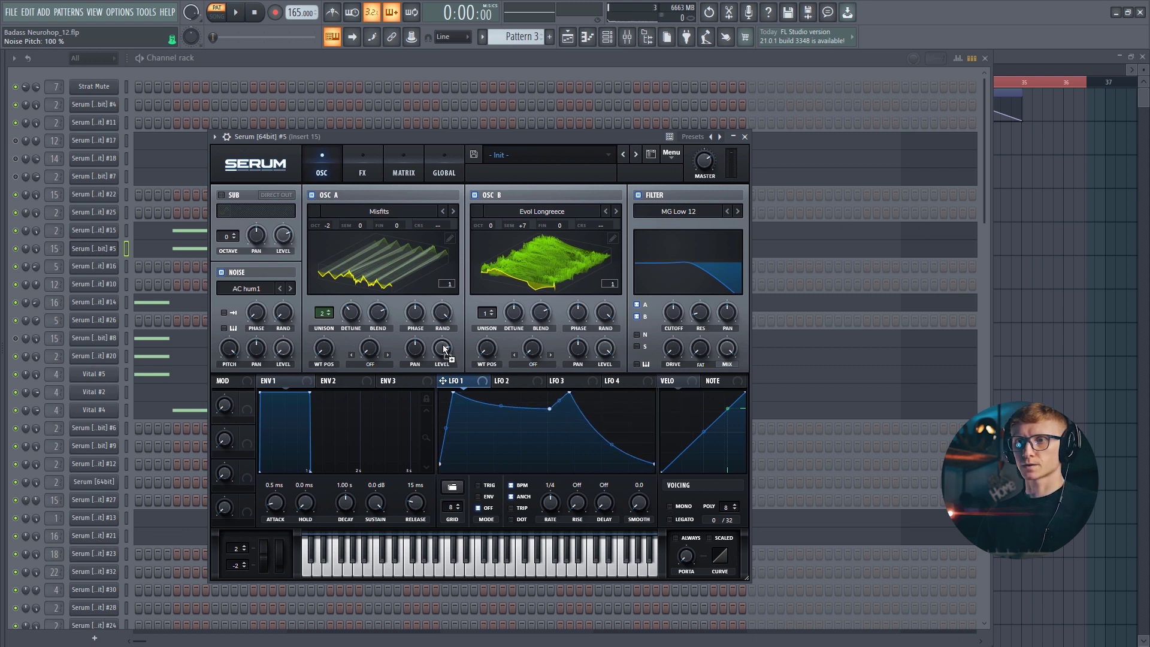
Assign LFO 1 to OSC A level, OSC B wavetable position and noise level
drag(444, 349, 443, 350)
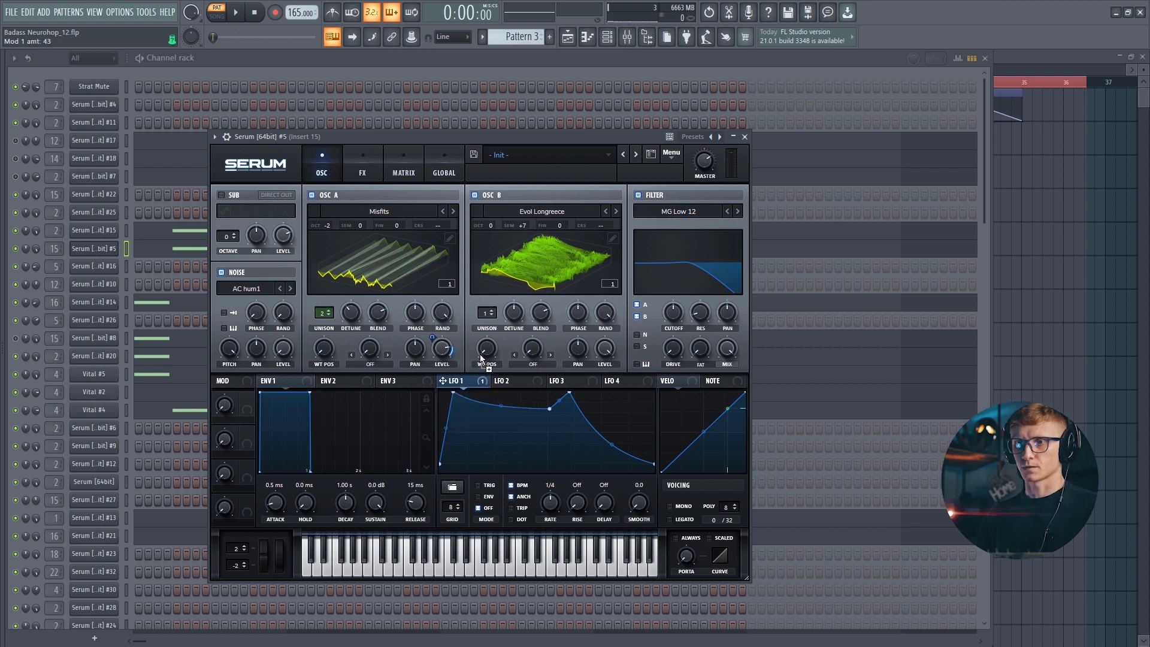
drag(481, 353, 482, 349)
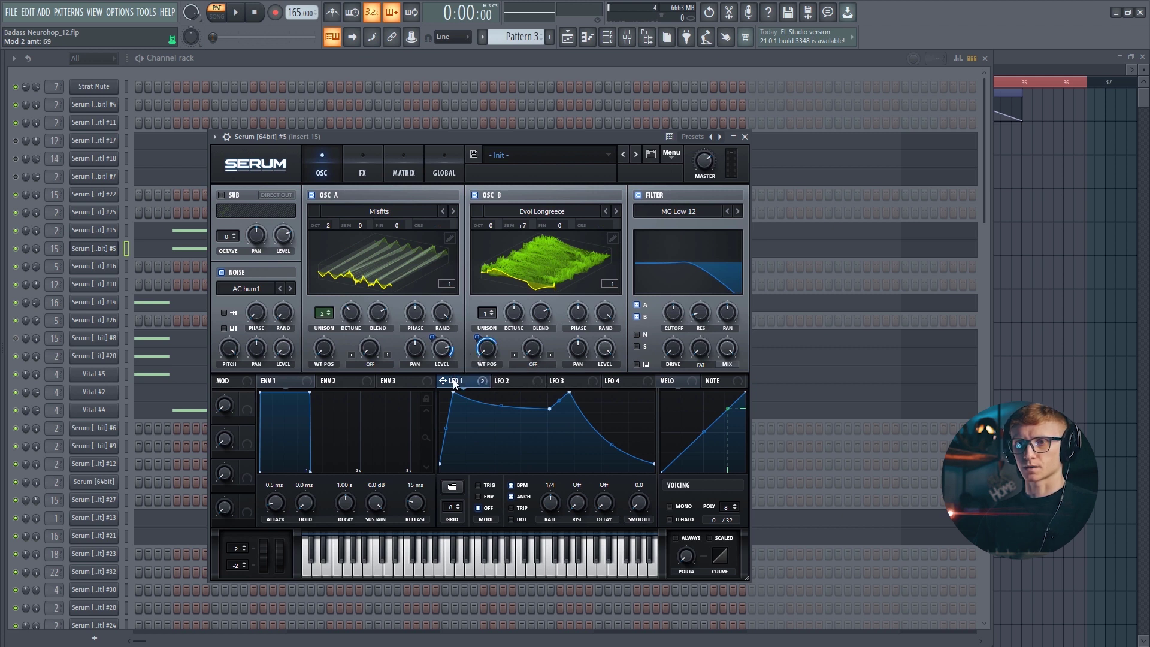
drag(282, 351, 281, 347)
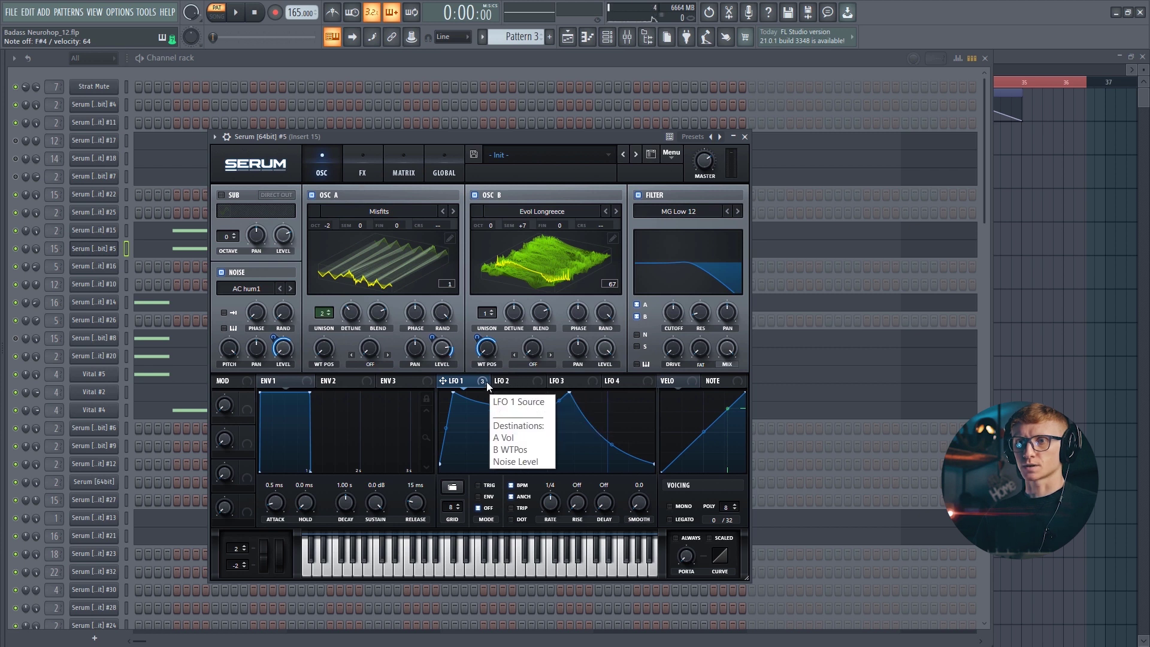
Set LFO 2's rate to 1/2 and assign it to OSC A's wavetable position
click(509, 381)
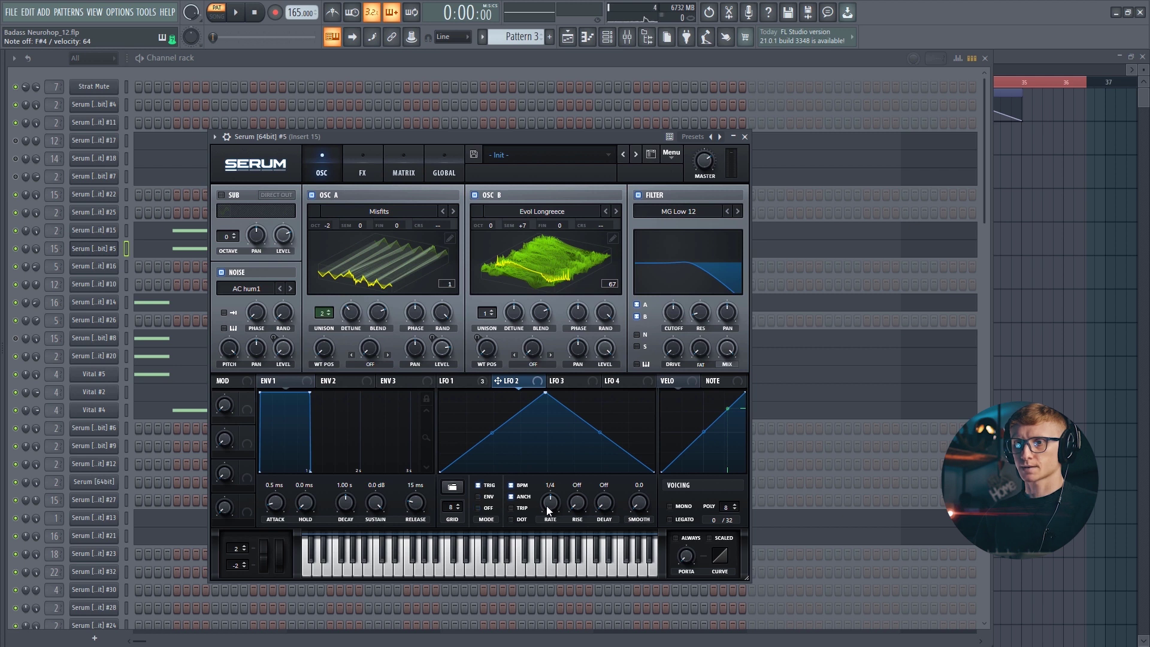
drag(550, 508, 644, 401)
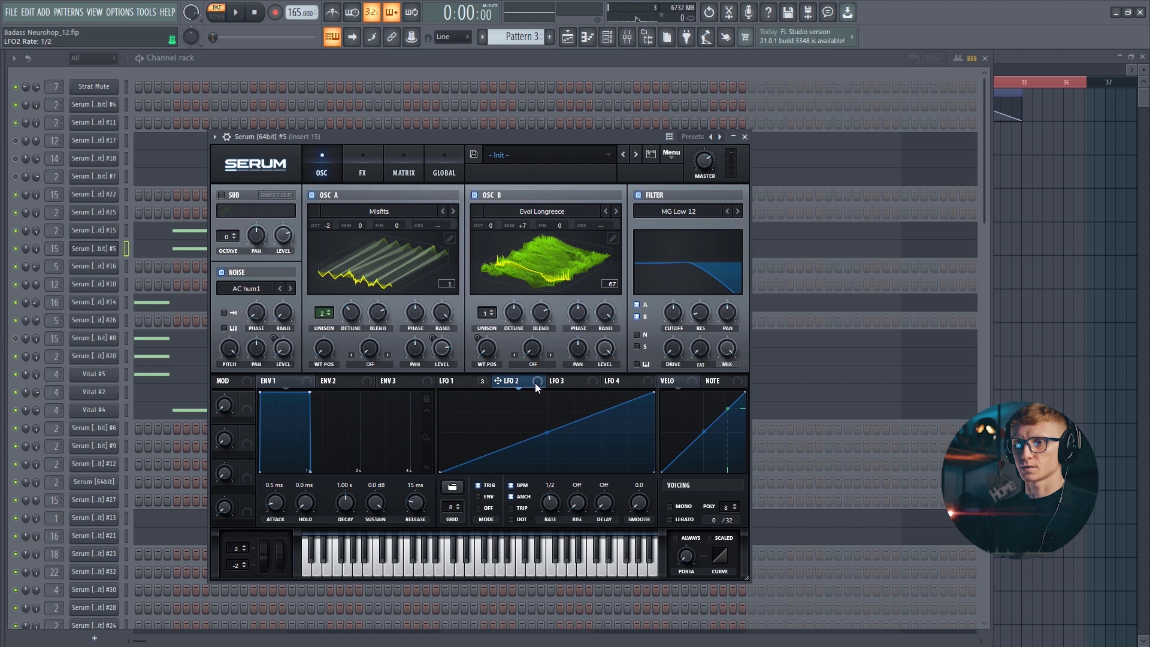
drag(498, 381, 428, 371)
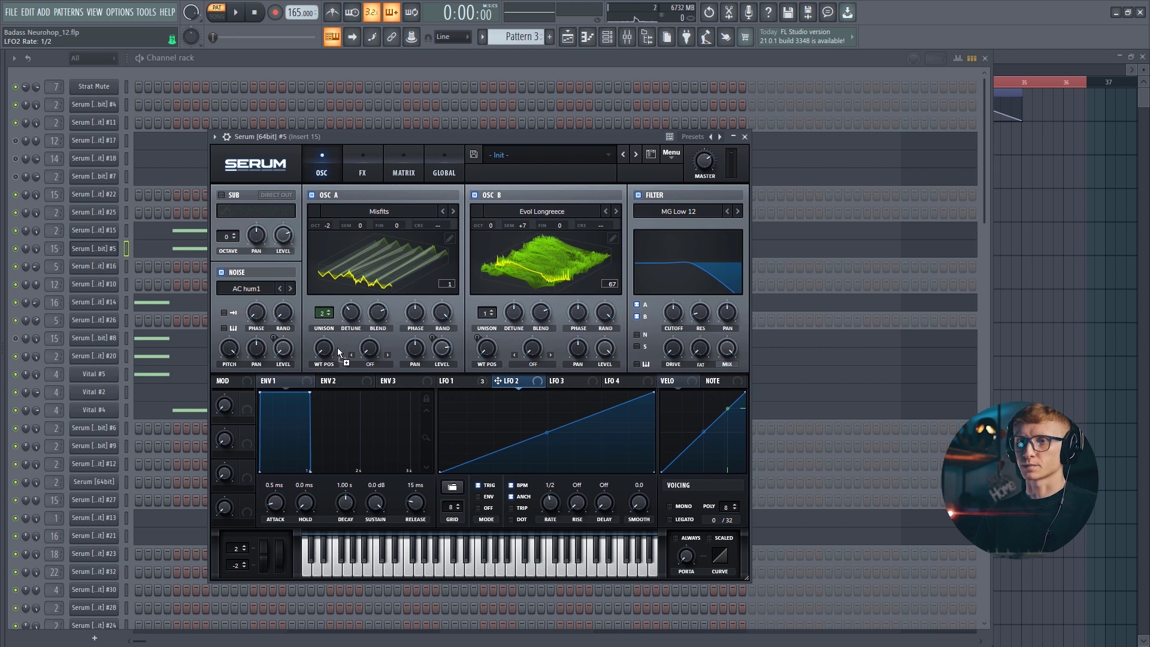
drag(333, 347, 323, 354)
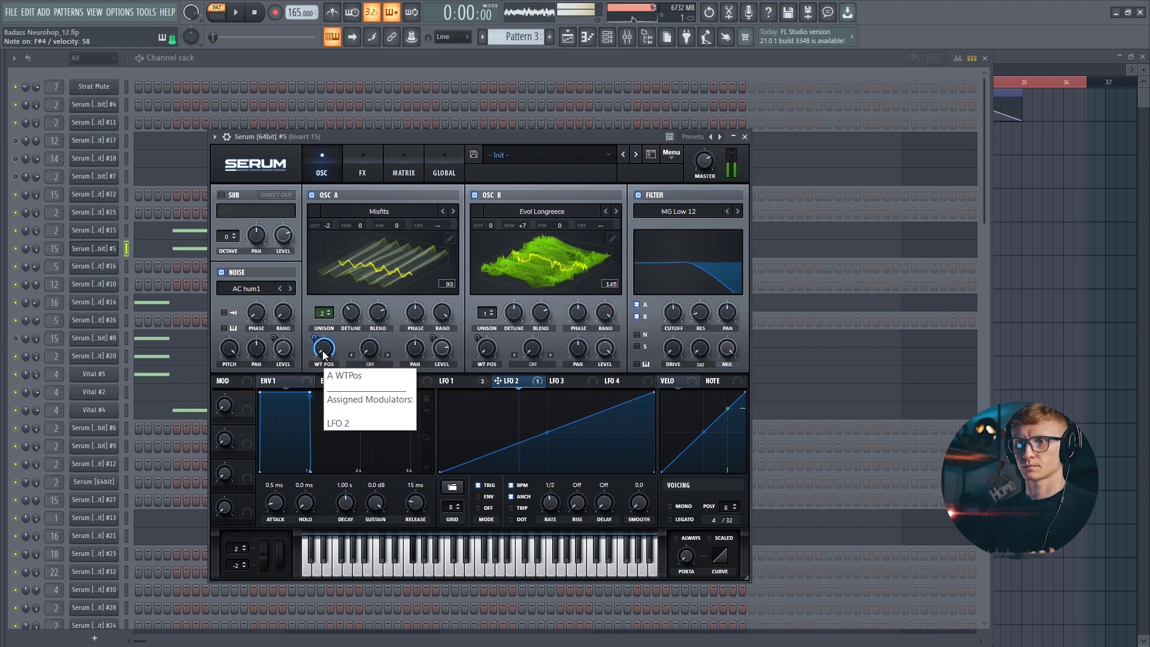
Set unison width to 0 for both oscillators on the Global page
click(455, 381)
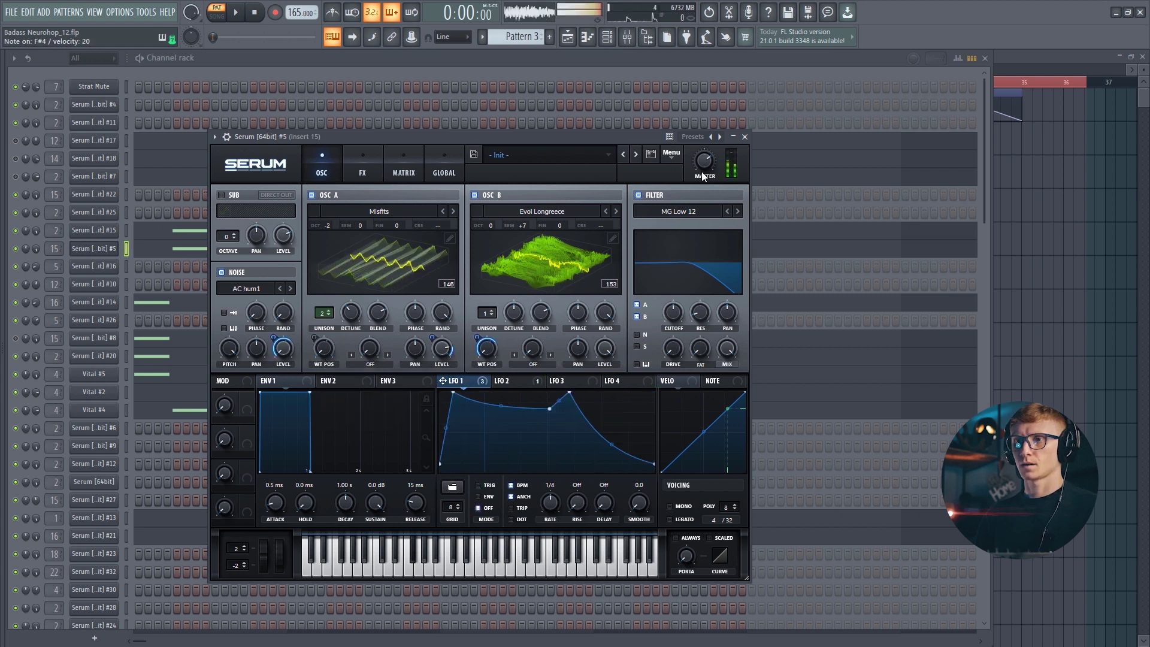
mouse_move(704, 171)
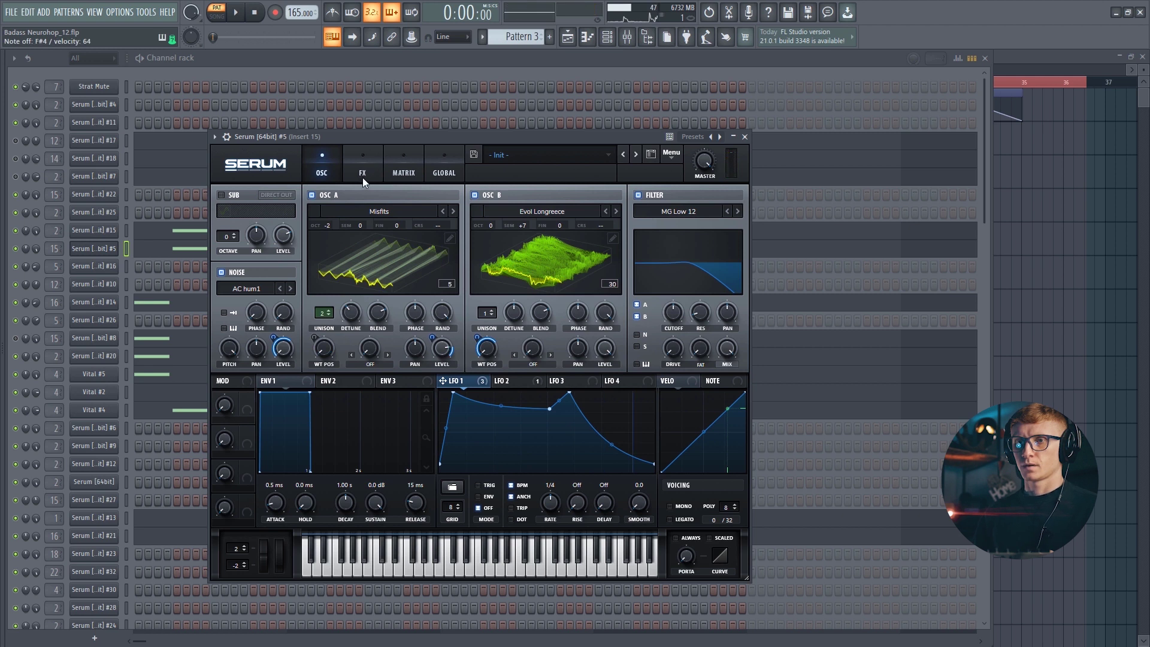
click(444, 168)
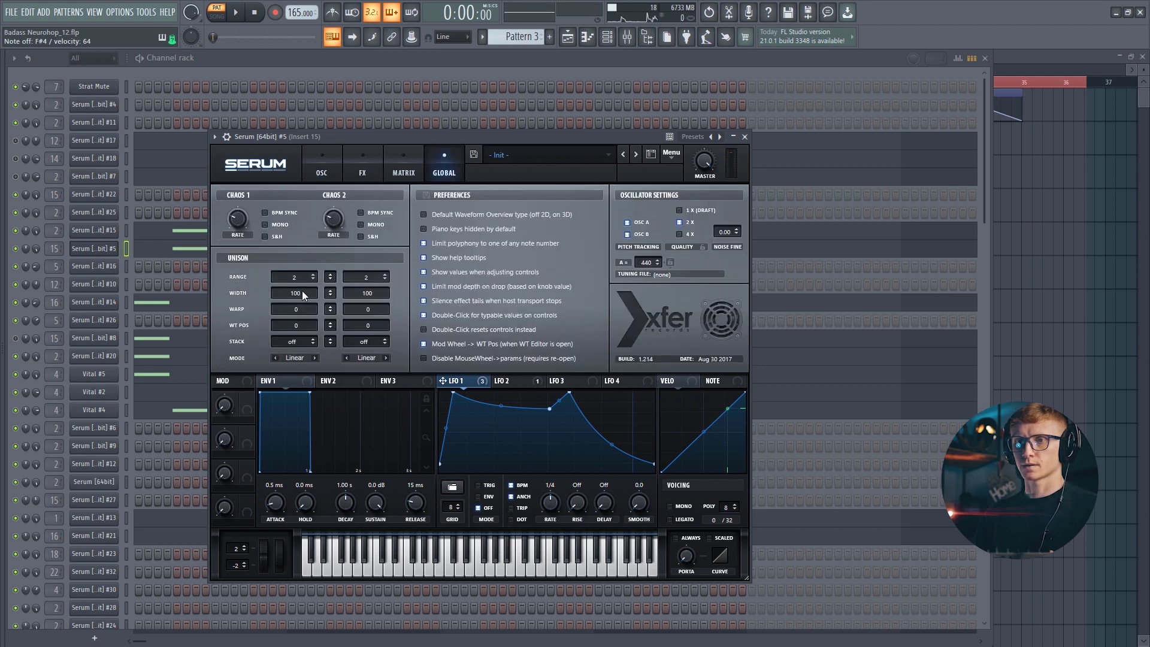
drag(301, 290, 311, 461)
drag(369, 297, 370, 395)
Enable the Phaser in the FX rack and move it to the top of the chain
click(326, 168)
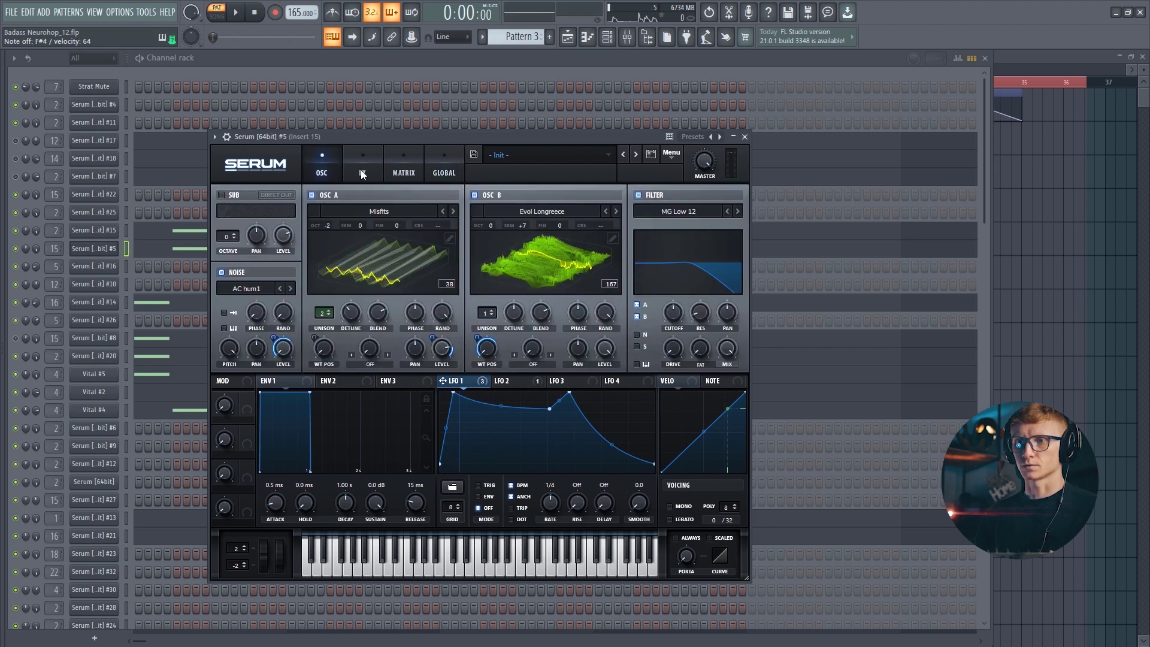
click(362, 173)
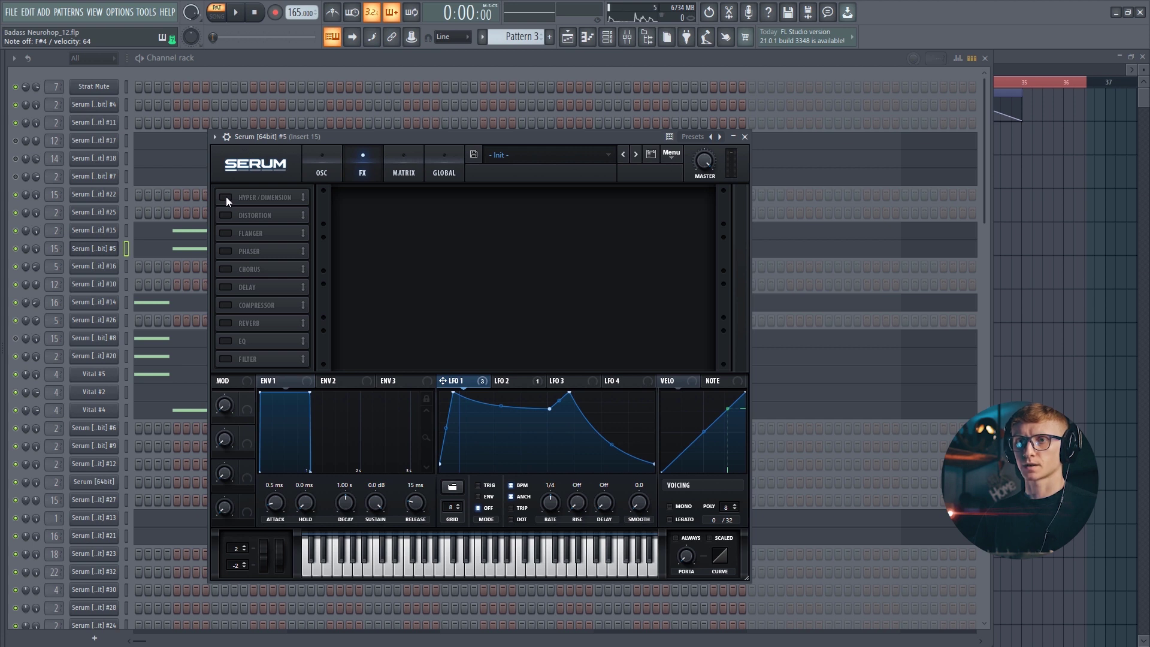
click(227, 253)
drag(237, 254, 253, 201)
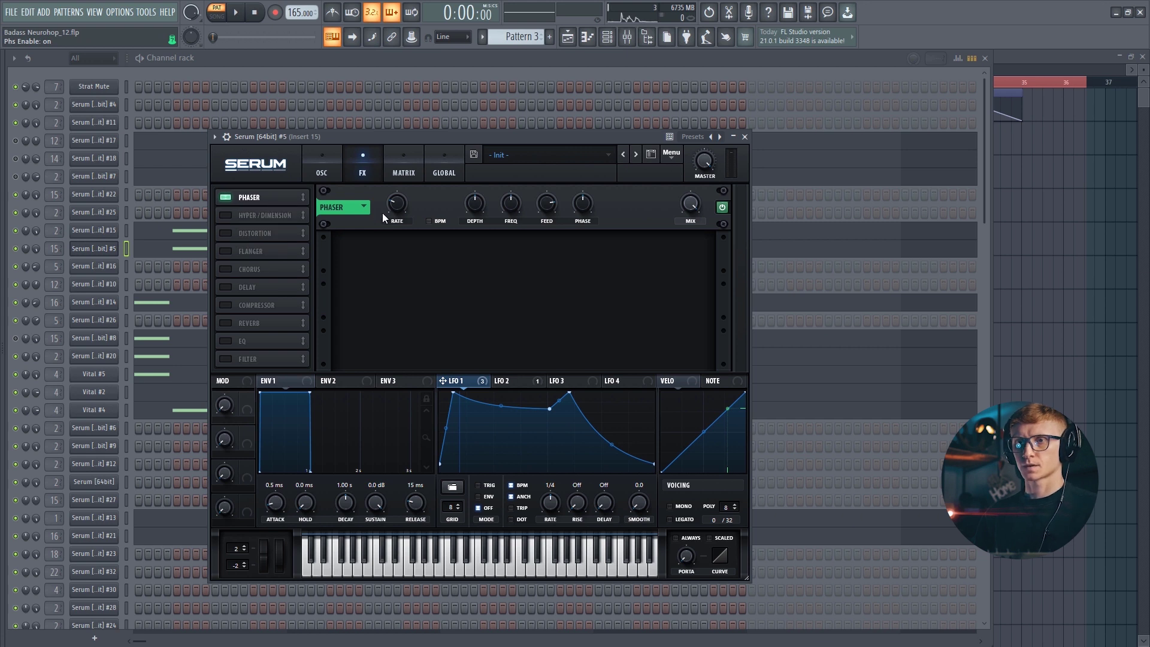
Set the Phaser rate to about 0.74 Hz and feedback to 48%, then compare it on and off
drag(390, 210, 400, 189)
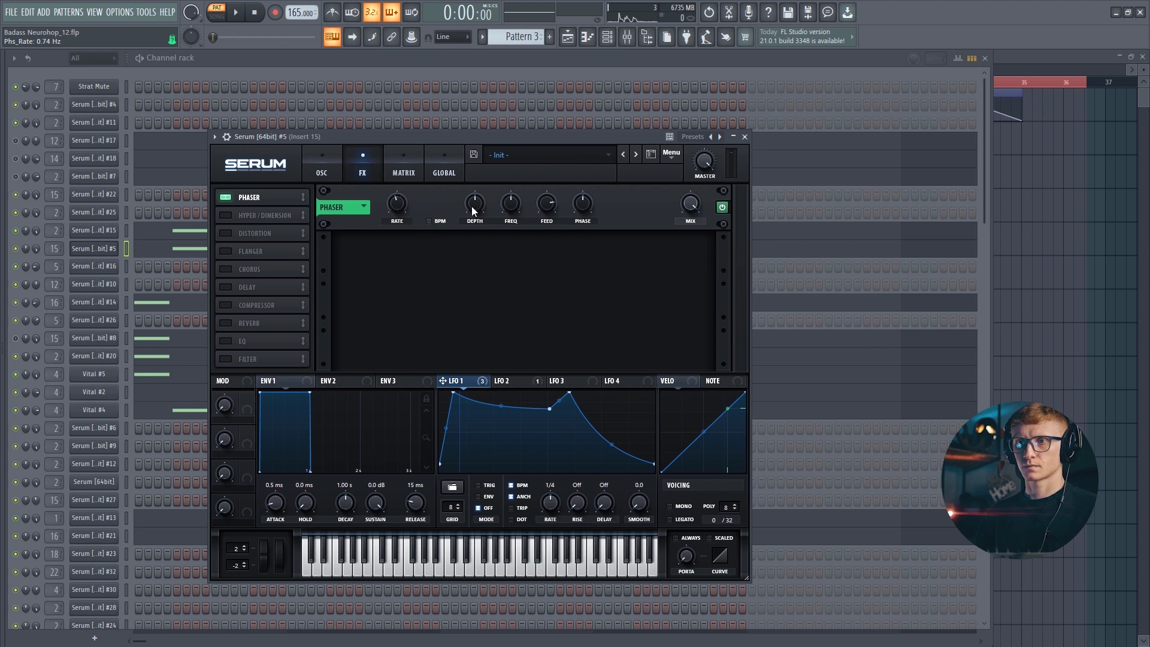
click(544, 207)
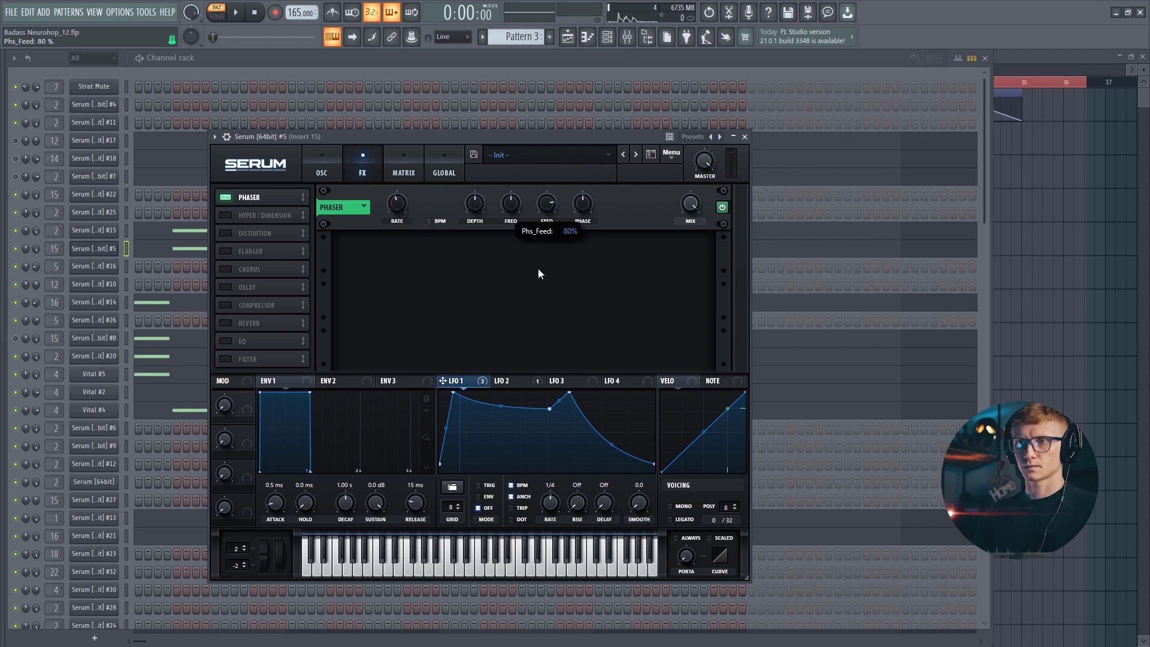
drag(539, 200, 513, 210)
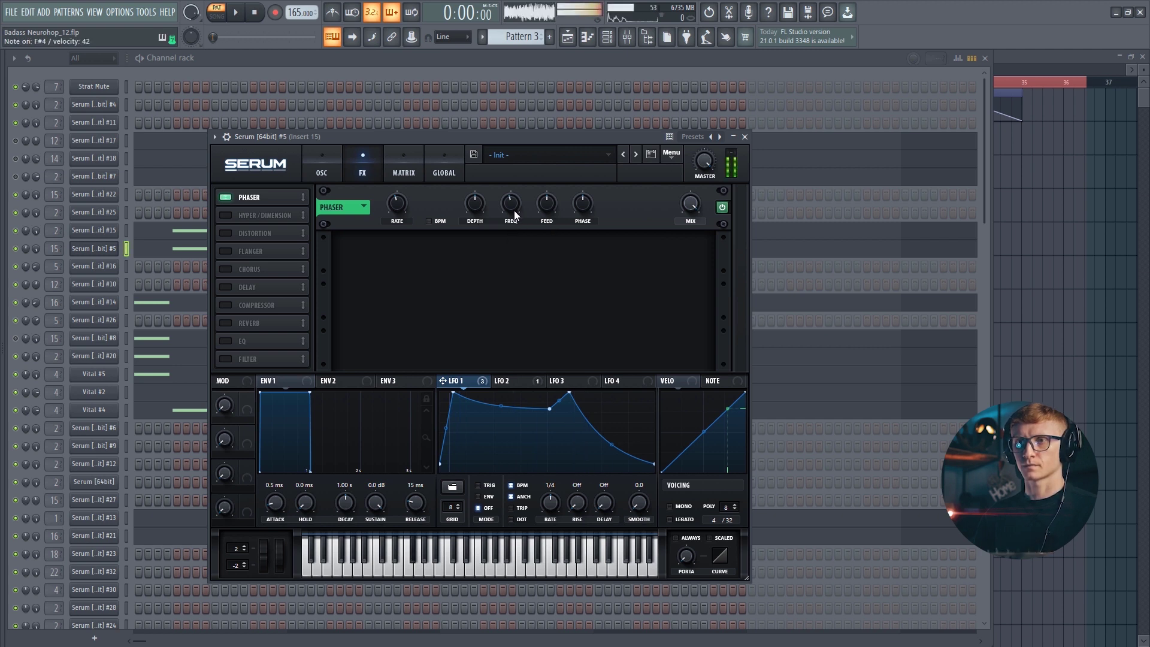
click(227, 197)
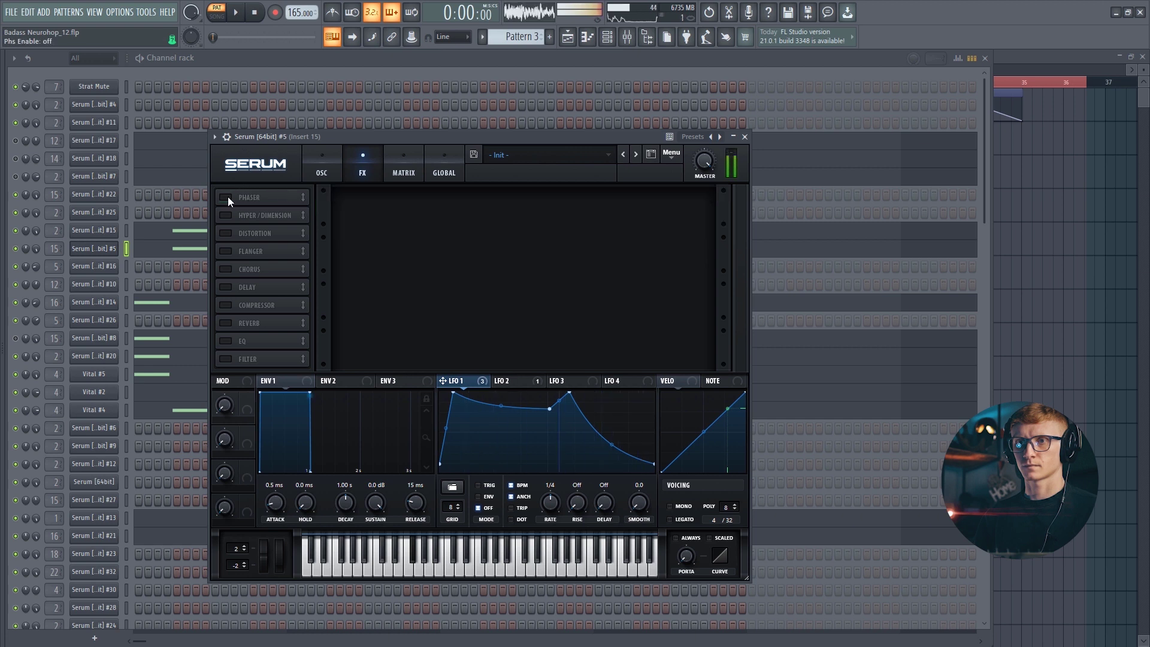
click(227, 196)
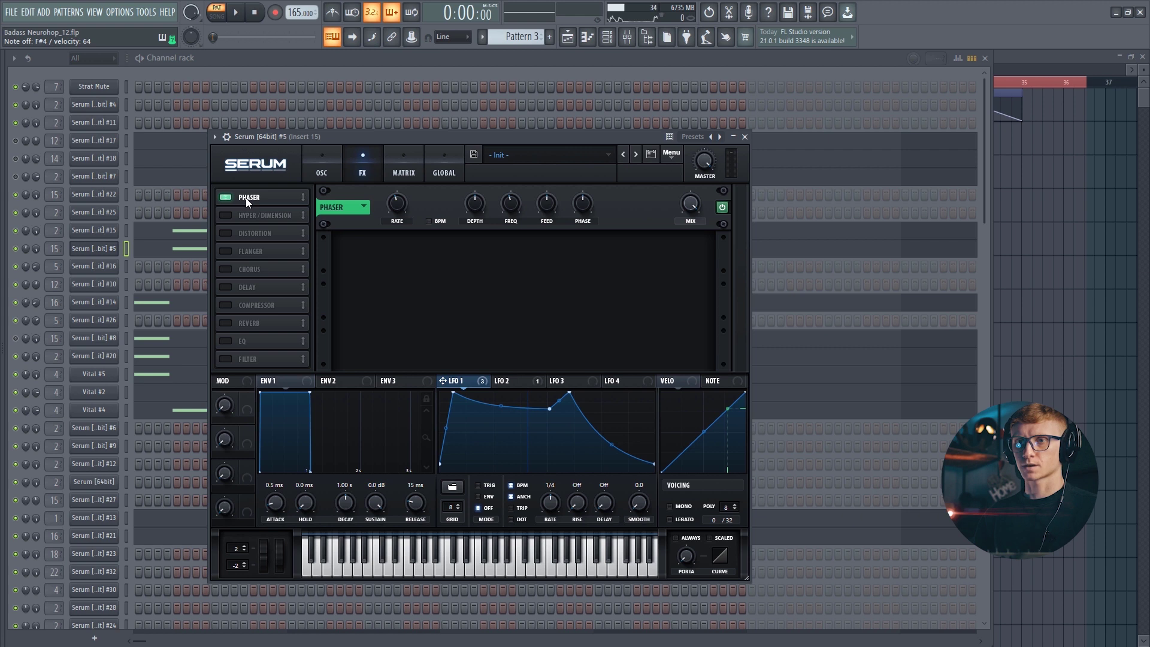
Add Tube Distortion right after the Phaser with drive at 100%
click(235, 235)
drag(234, 235, 235, 215)
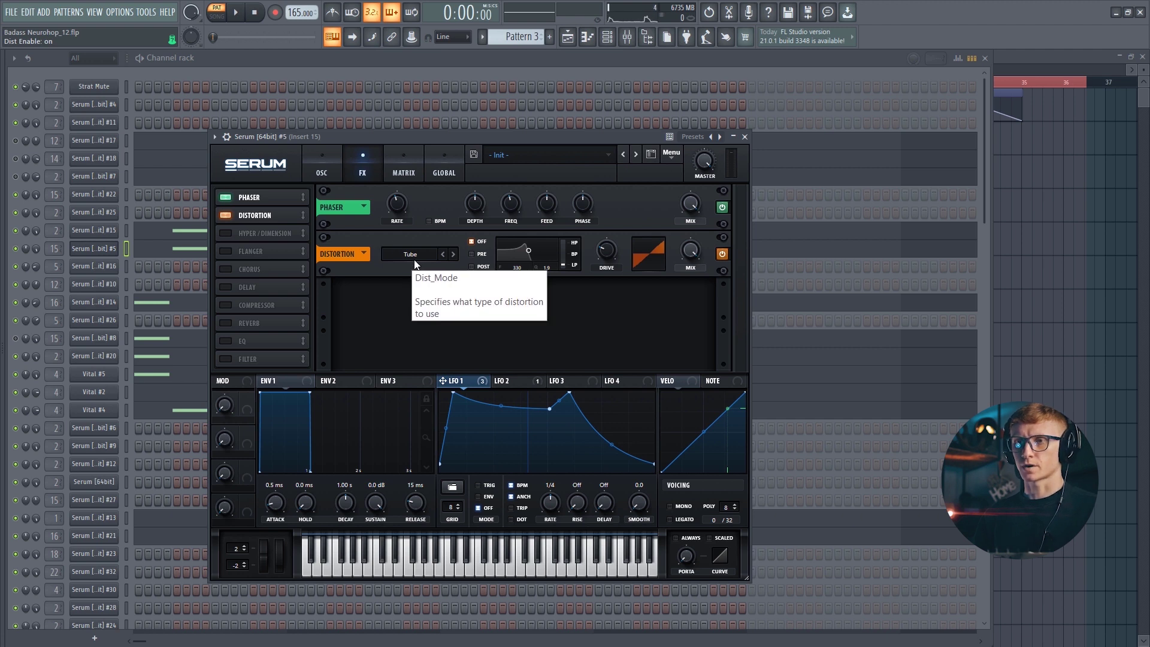
drag(601, 254, 615, 141)
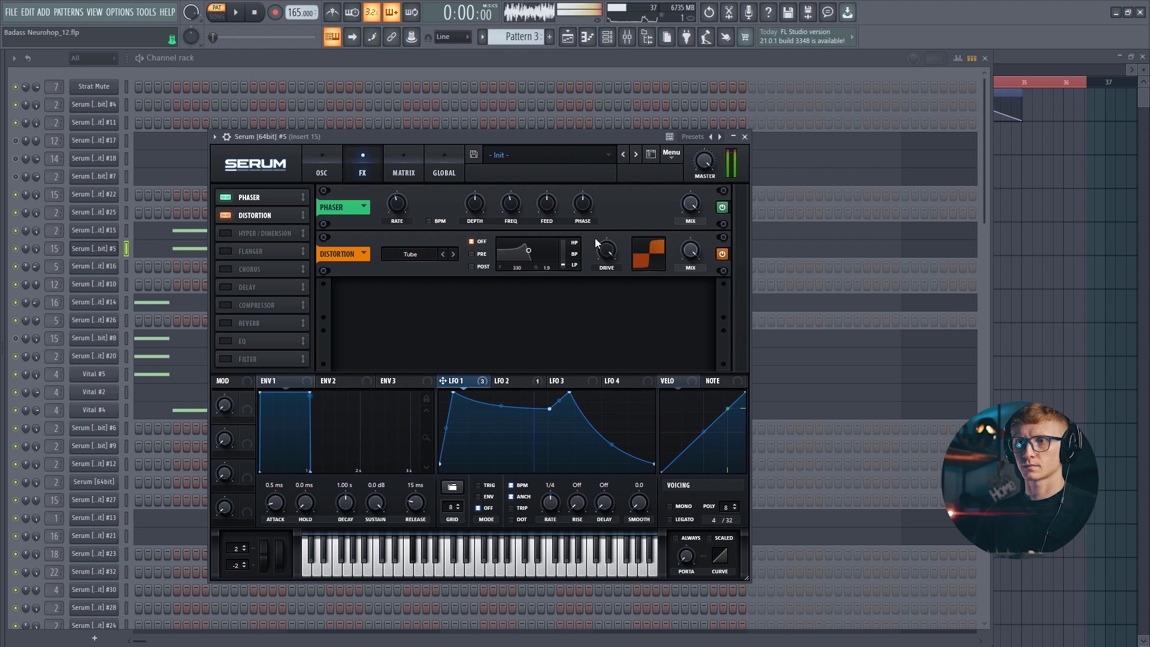
Add a Flanger next in the chain with rate about 0.40 Hz and mix about 75%
click(224, 250)
drag(236, 253, 254, 237)
mouse_move(397, 300)
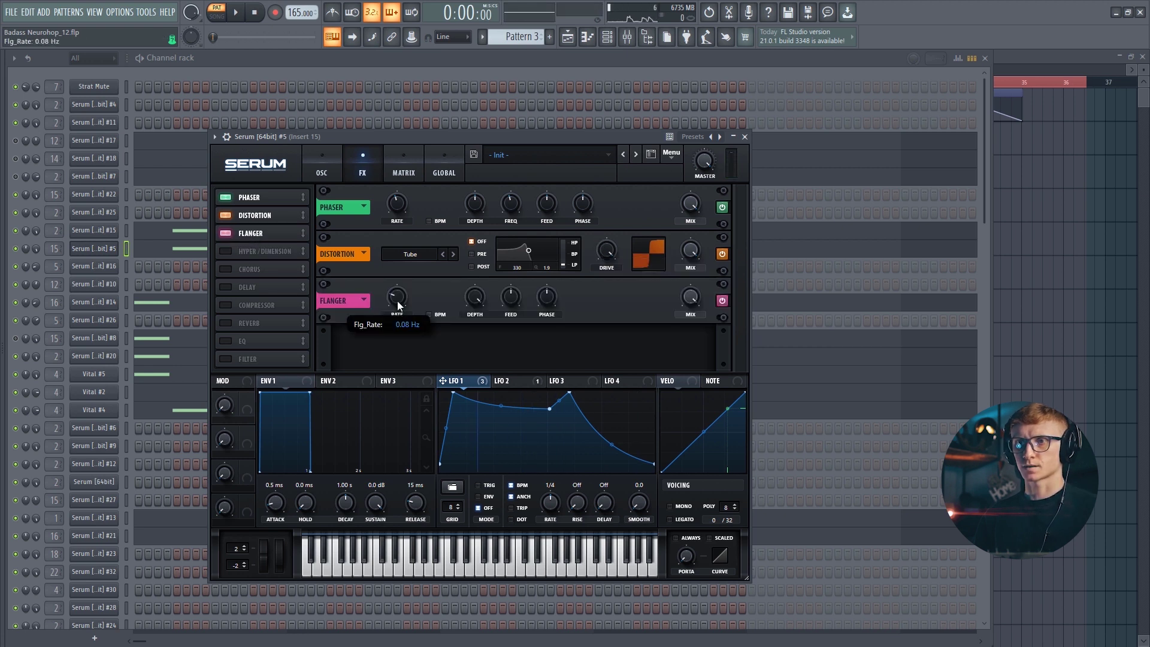
scroll(400, 291, up, 1)
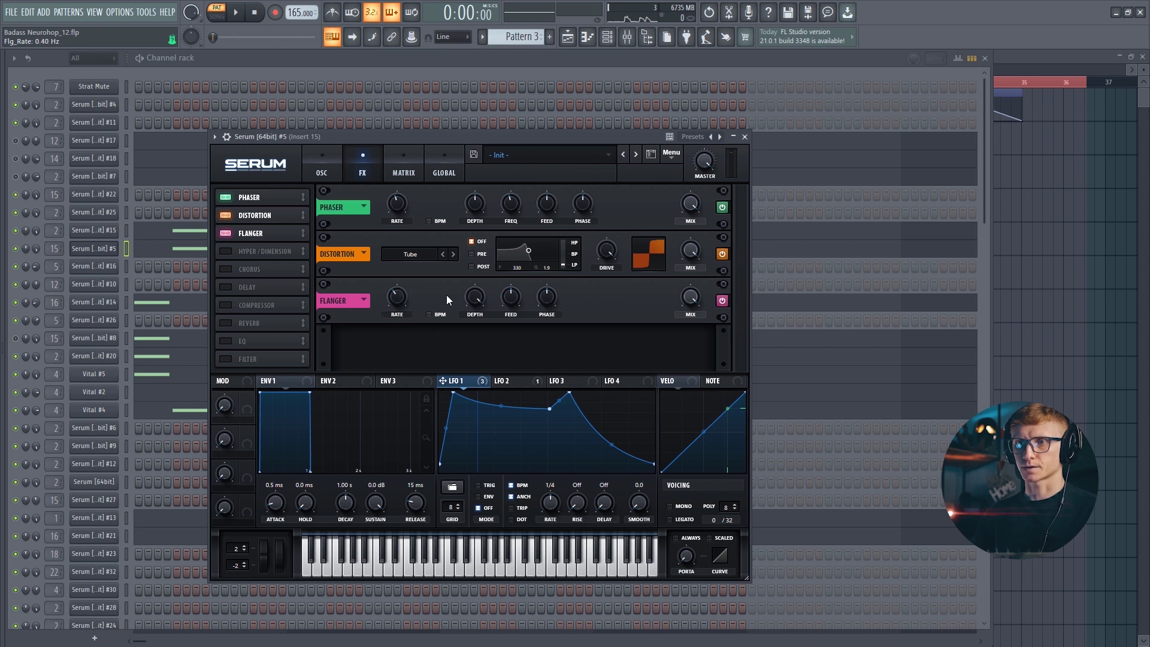
drag(689, 296, 688, 325)
scroll(690, 299, down, 2)
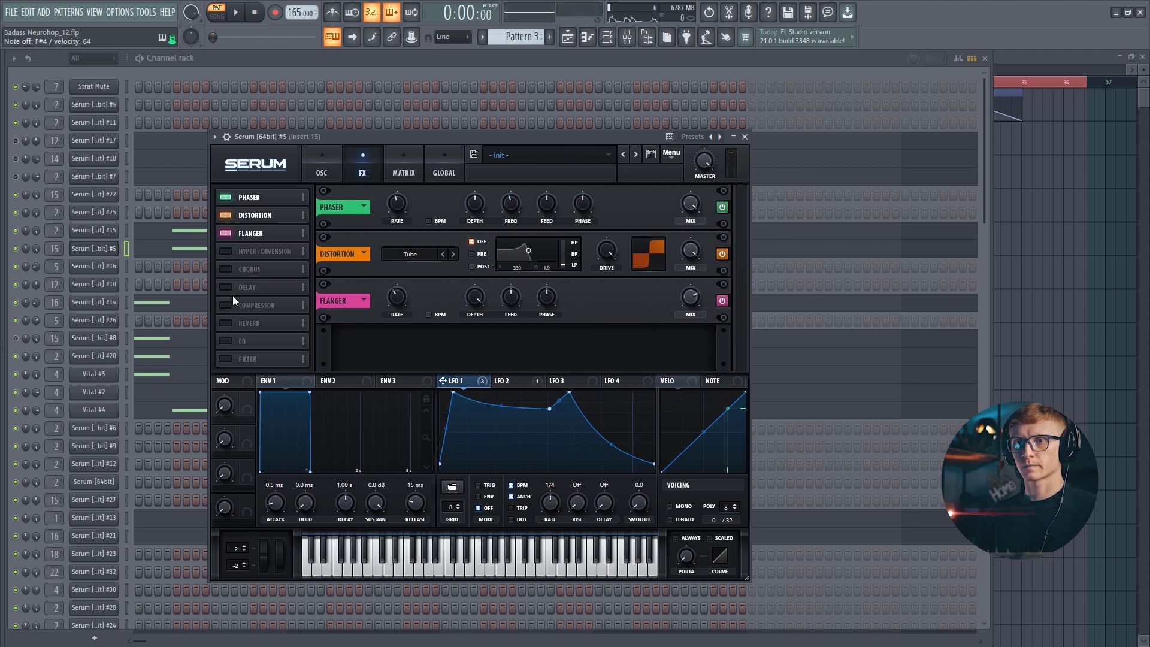
Add an EQ after the Flanger with its low band set to a 50 Hz peak
click(225, 341)
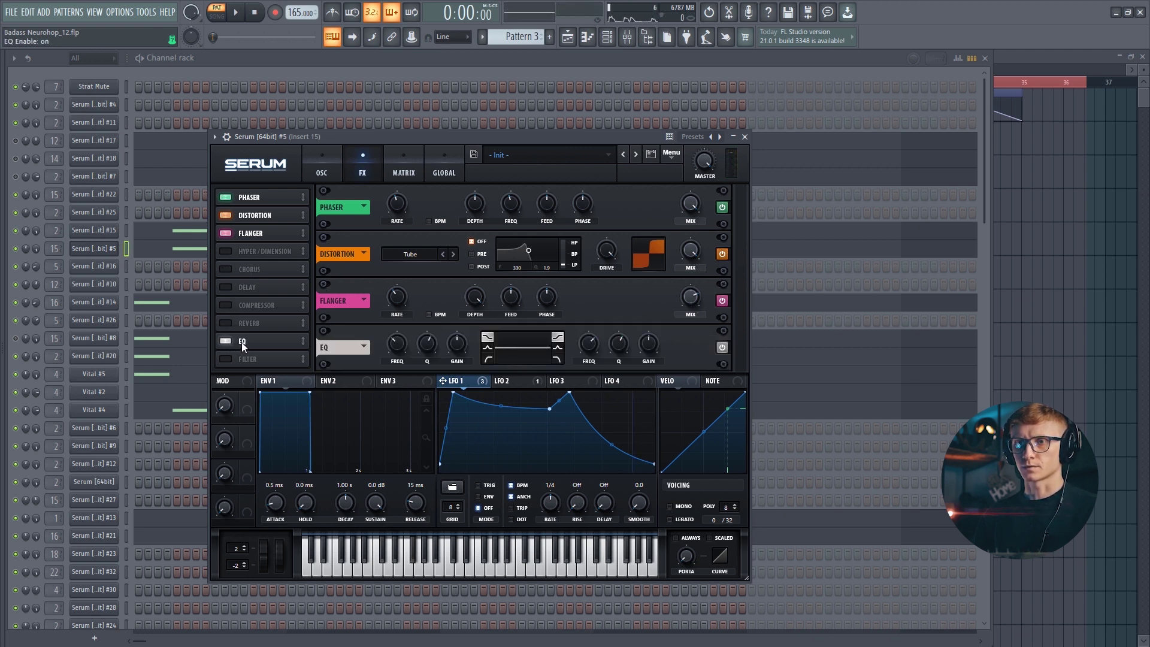
drag(241, 342, 252, 255)
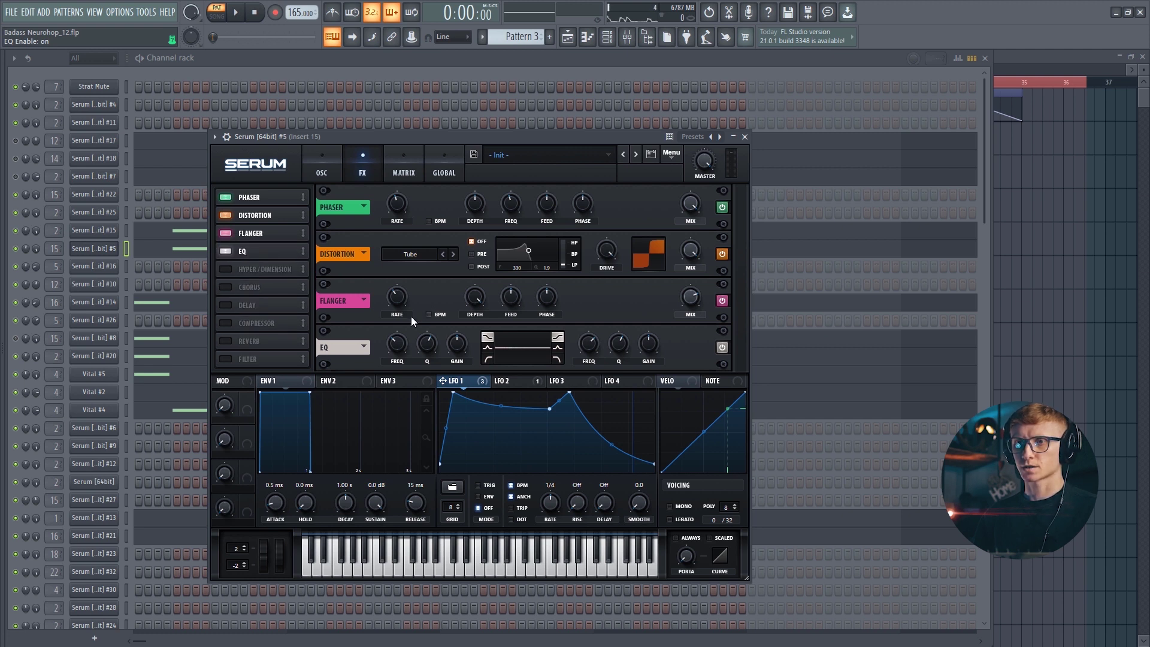
drag(396, 342, 400, 374)
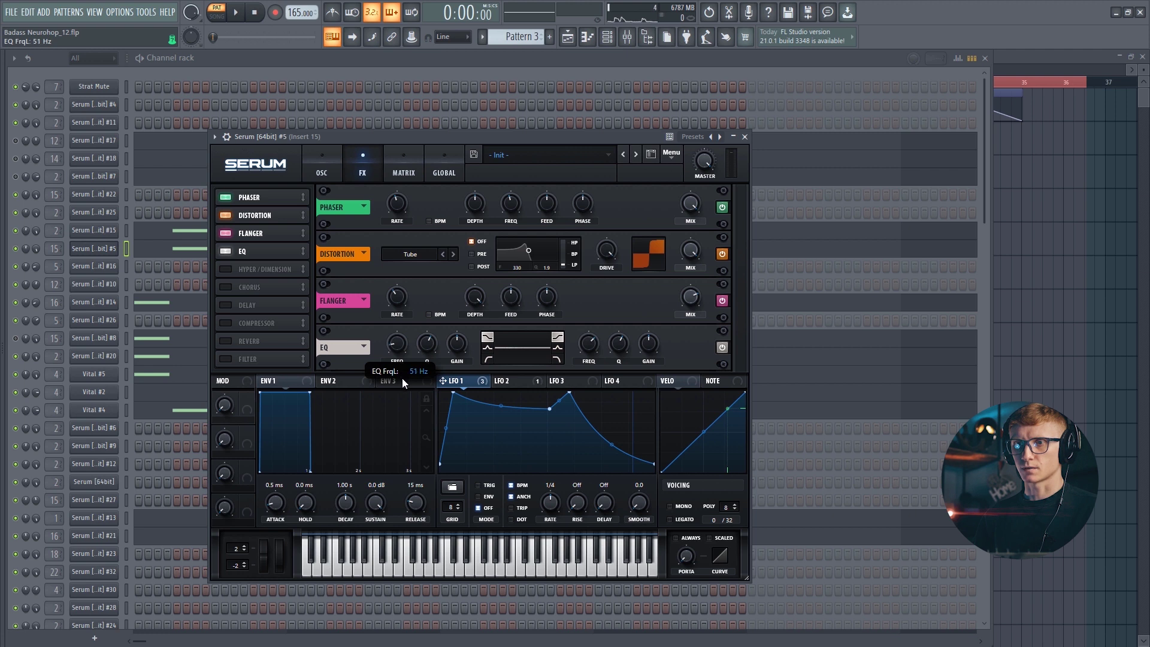
click(487, 347)
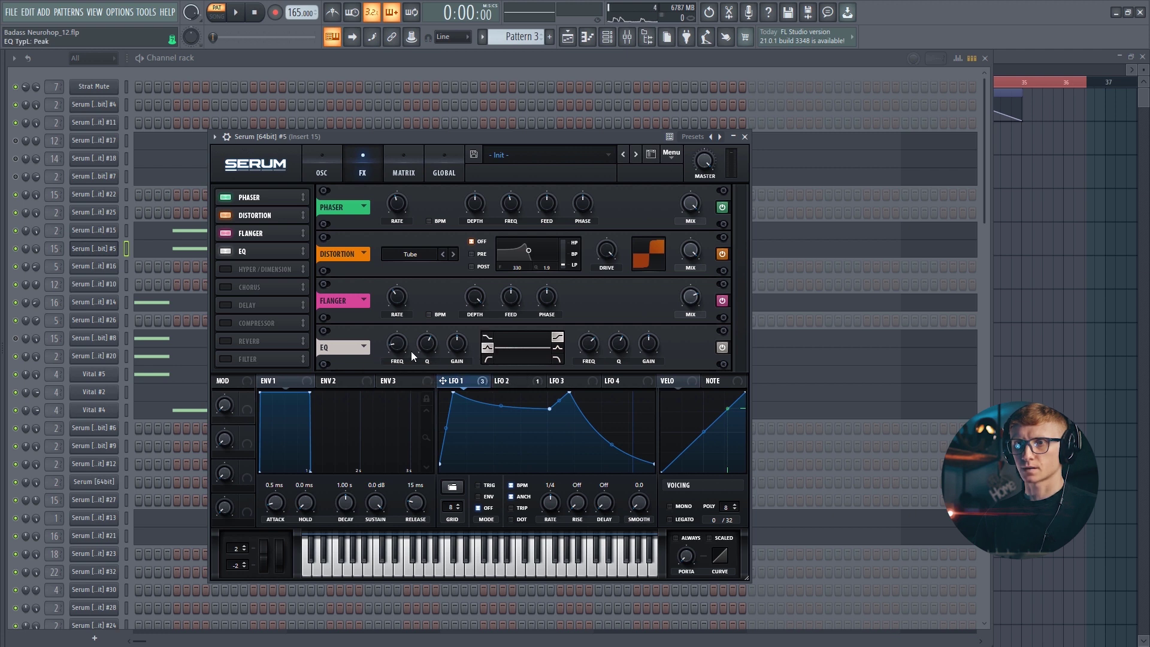
drag(402, 351, 403, 347)
Modulate the low band frequency and Q (-100) with LFO 1, and boost its gain to 11.2 dB
drag(396, 343, 394, 342)
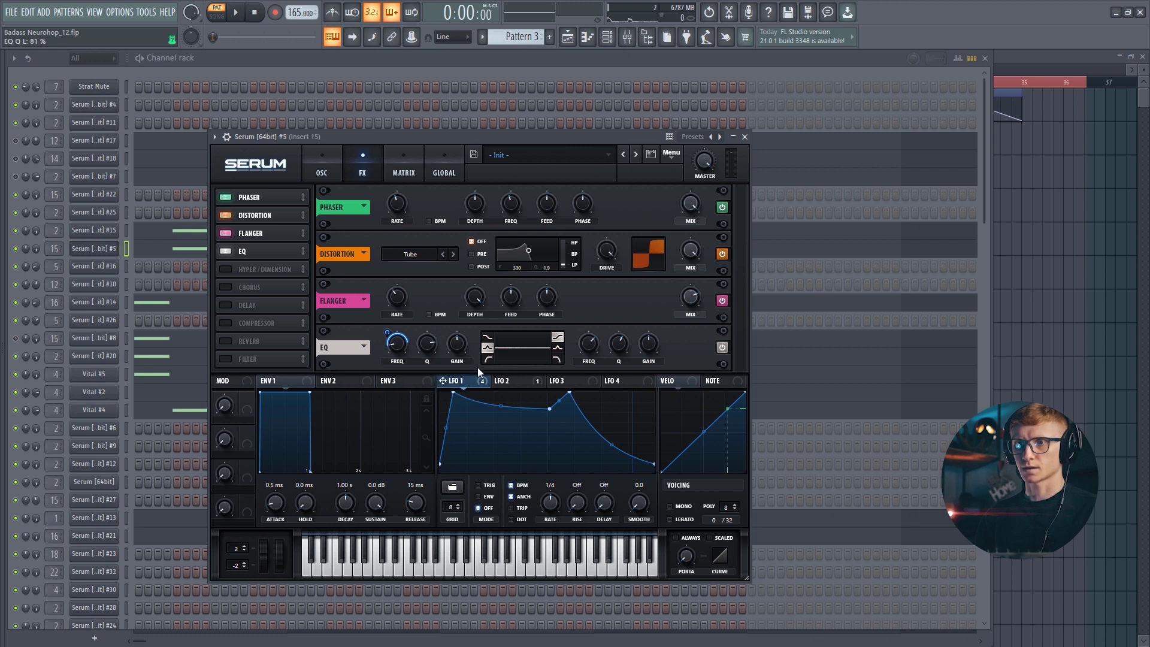
drag(430, 339, 420, 368)
right_click(423, 368)
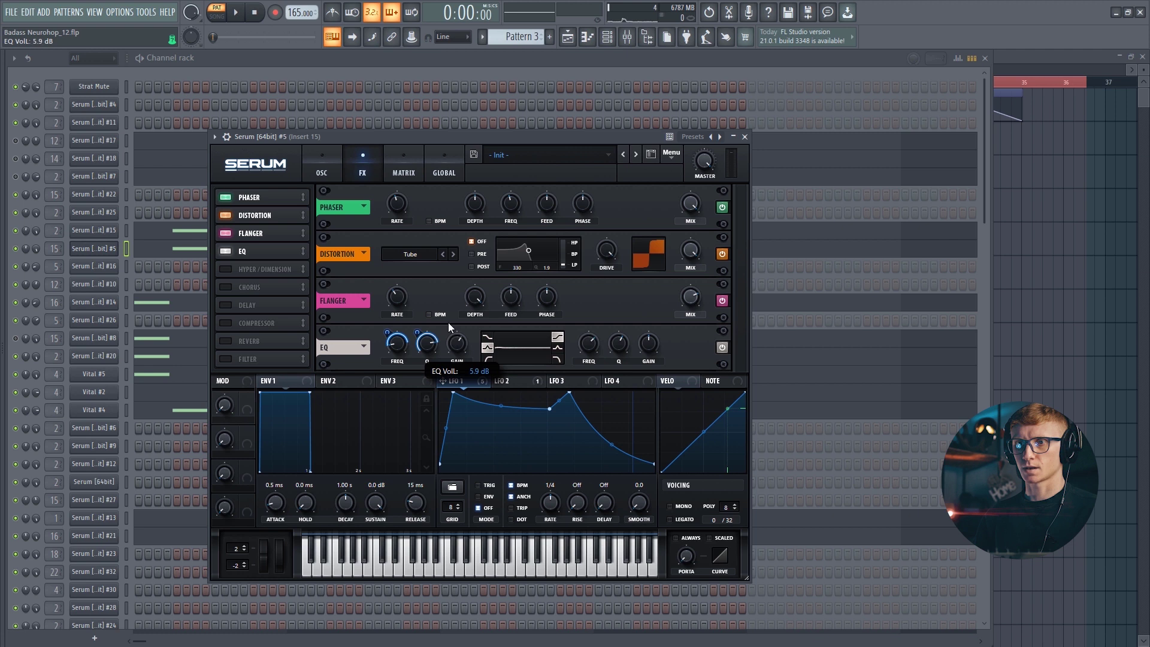
drag(448, 321, 448, 309)
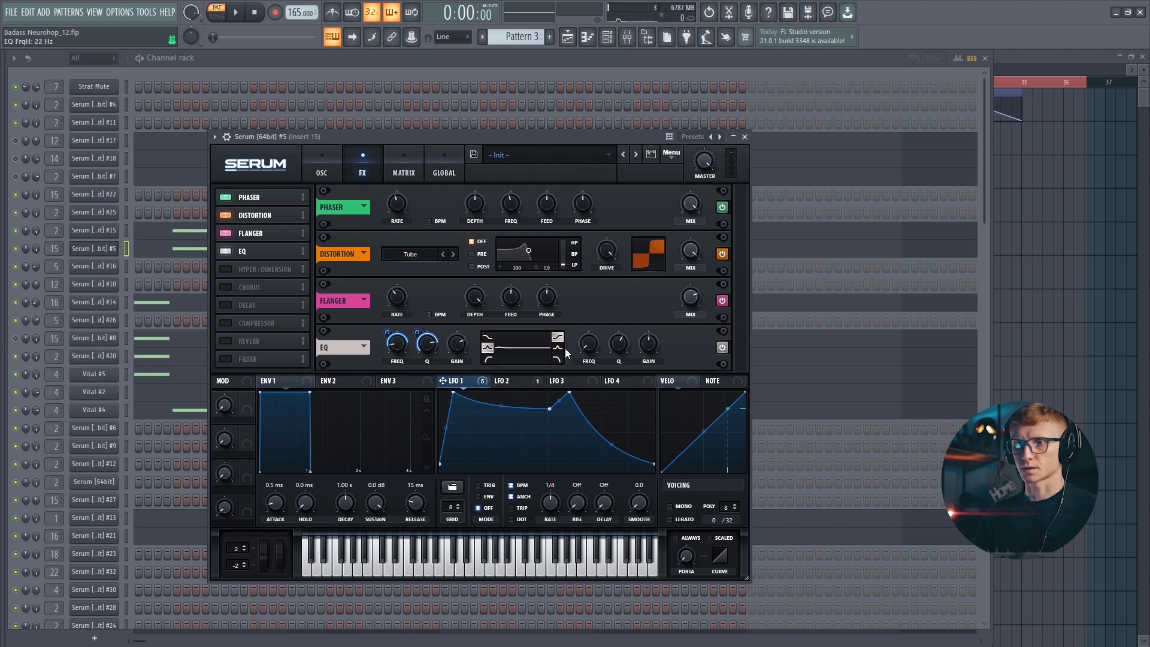
Modulate the high band Q with LFO 1 and cut its gain to -18.9 dB
drag(471, 385, 587, 345)
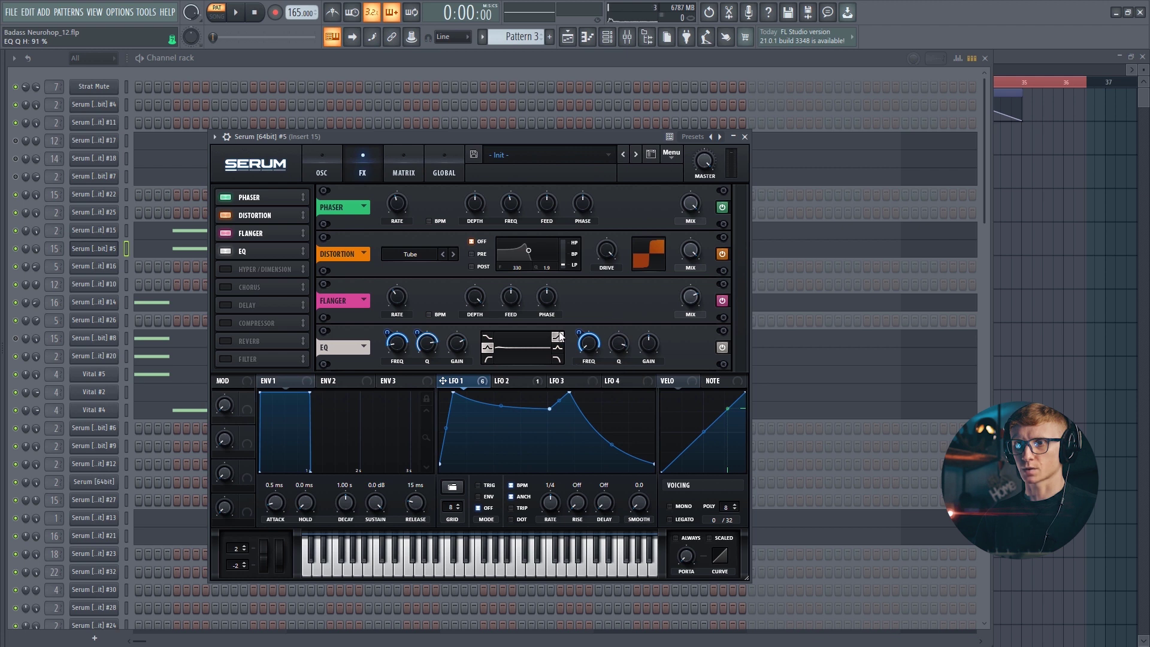
drag(615, 347, 609, 352)
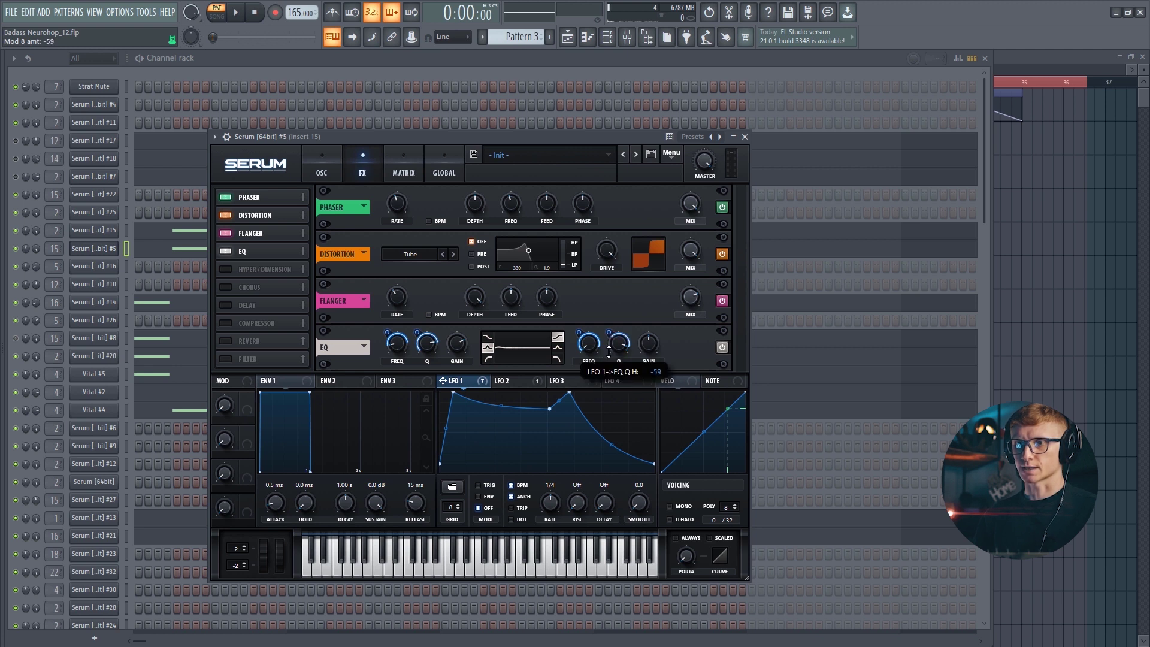
drag(638, 371, 637, 395)
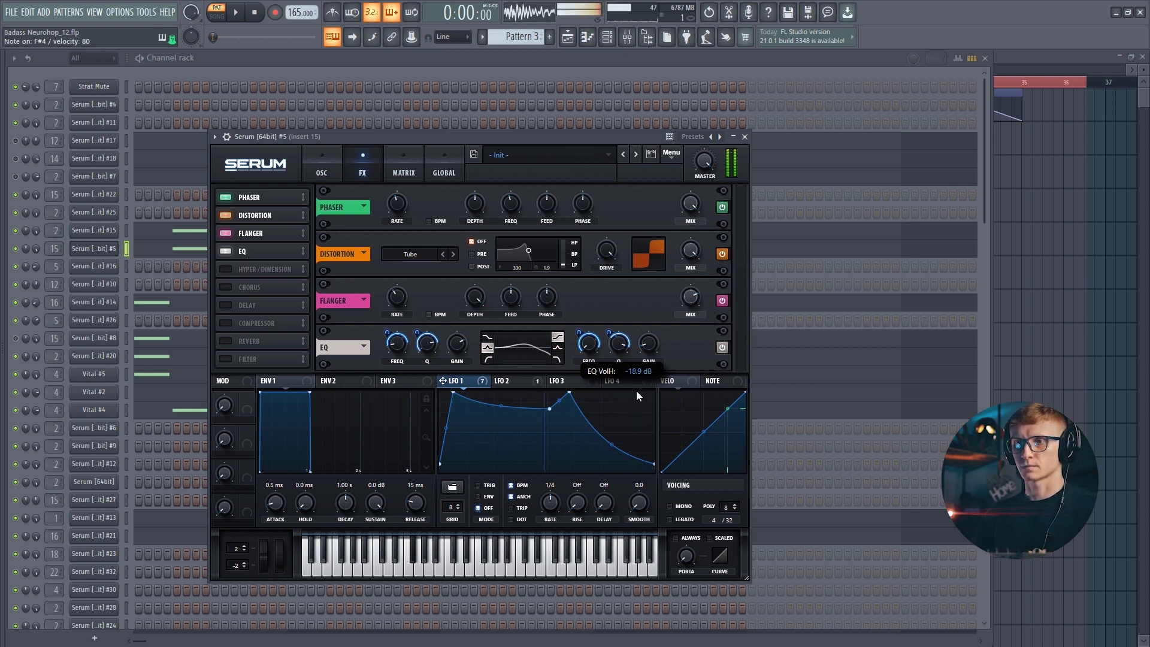
scroll(648, 351, up, 1)
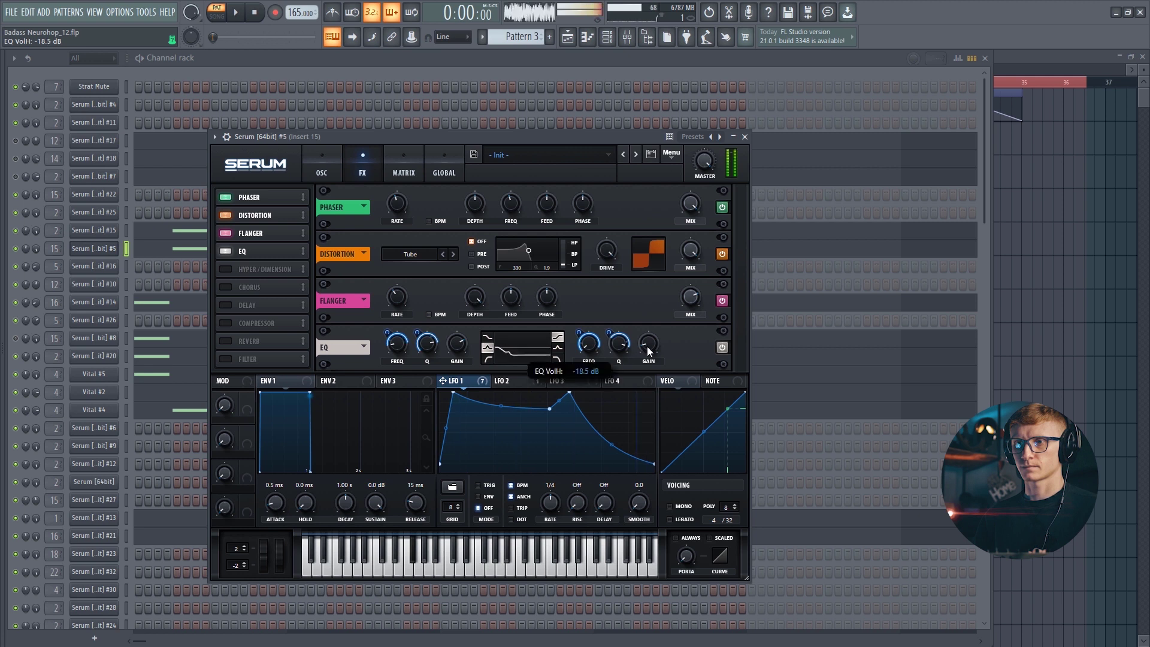
scroll(647, 348, down, 1)
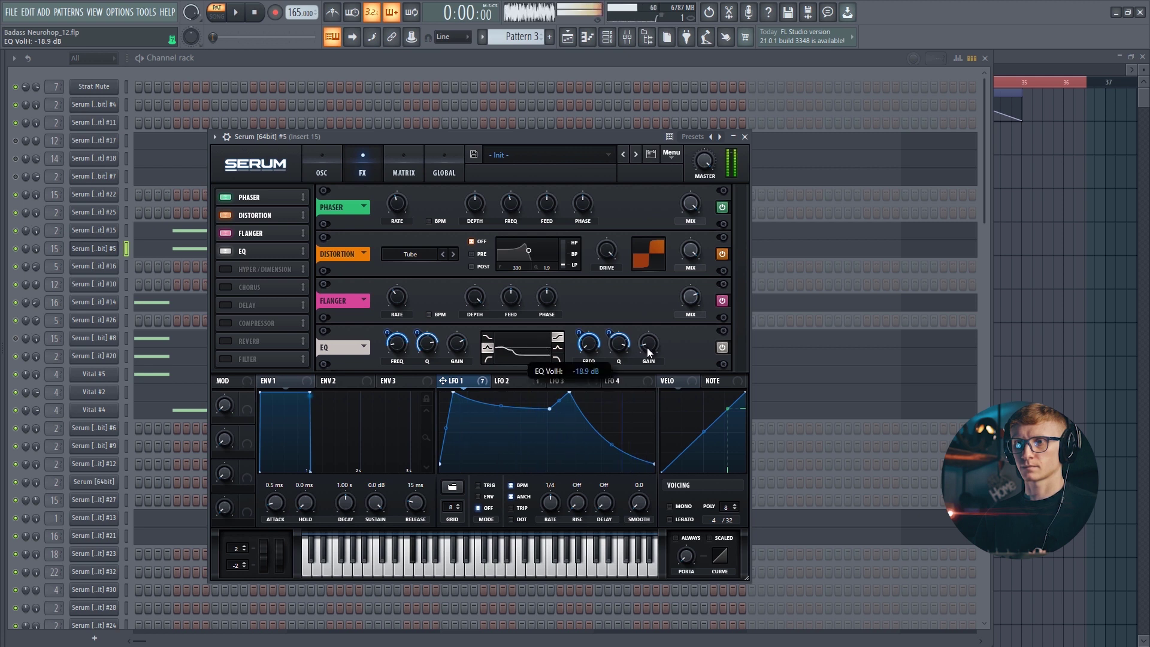
click(227, 252)
click(228, 250)
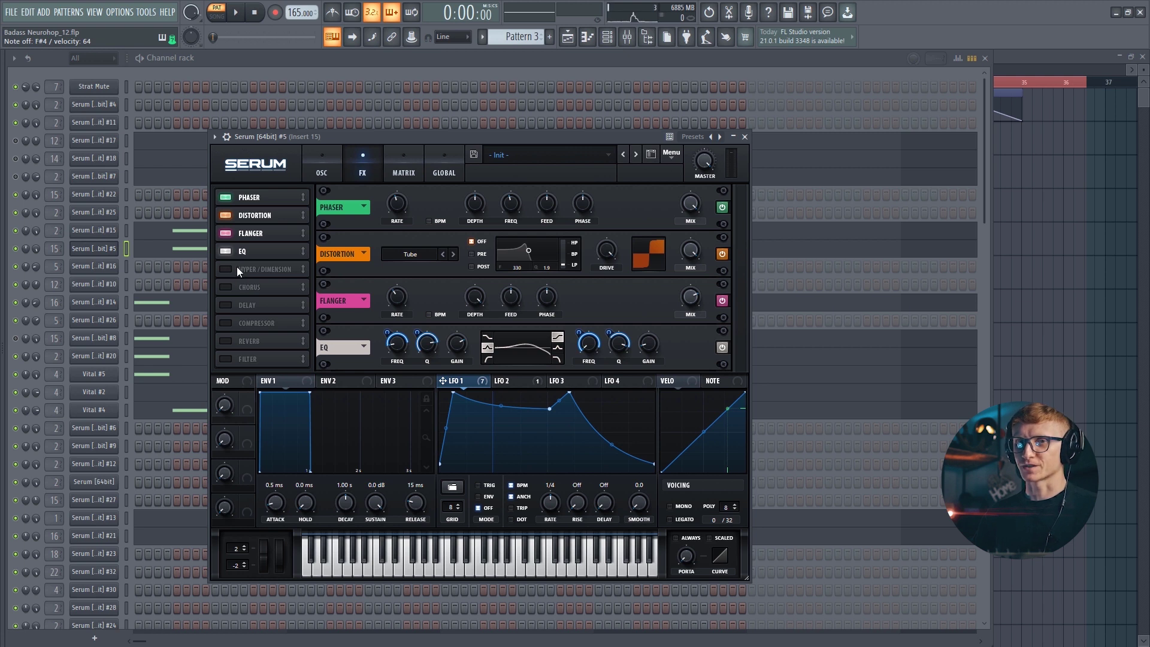
Enable the Compressor ahead of the EQ and switch it to multiband mode
click(227, 324)
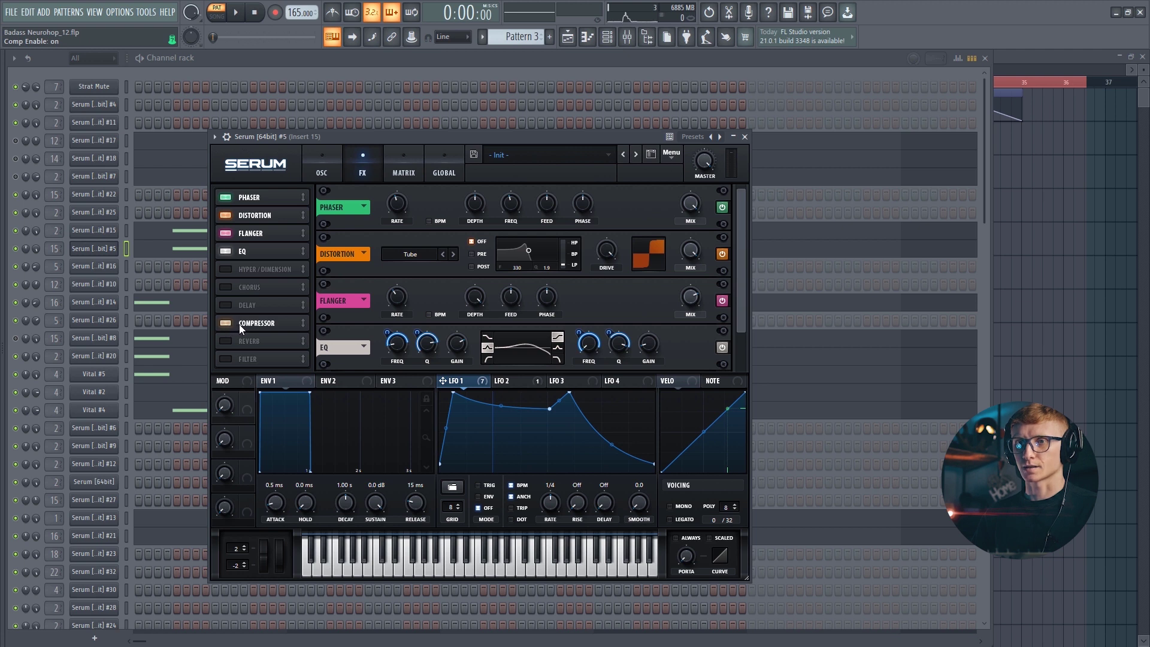
drag(240, 324, 275, 253)
click(575, 314)
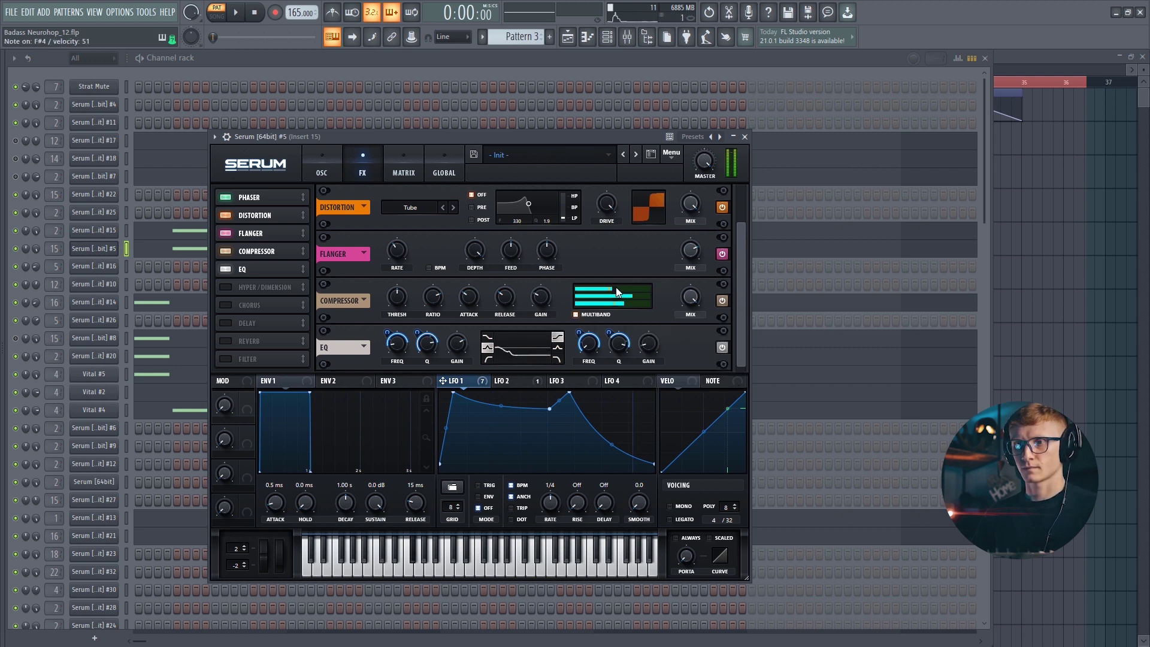
Set the compressor bands: high 0%, mid 92%, low about 52%
scroll(605, 334, up, 2)
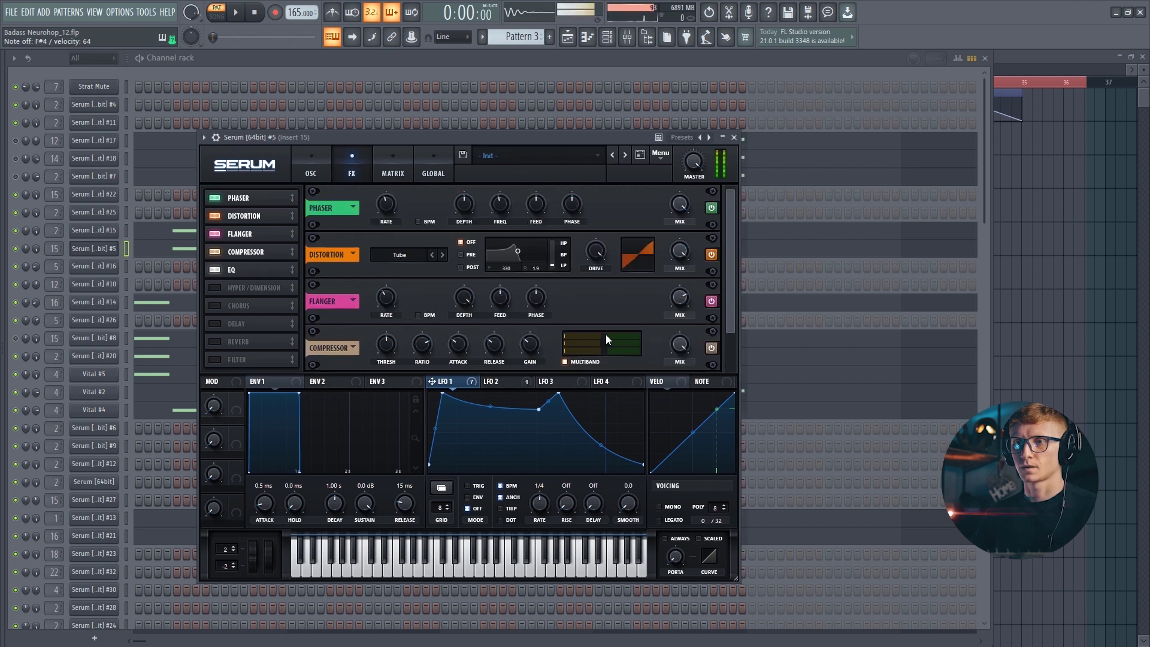
click(605, 334)
drag(576, 340, 516, 340)
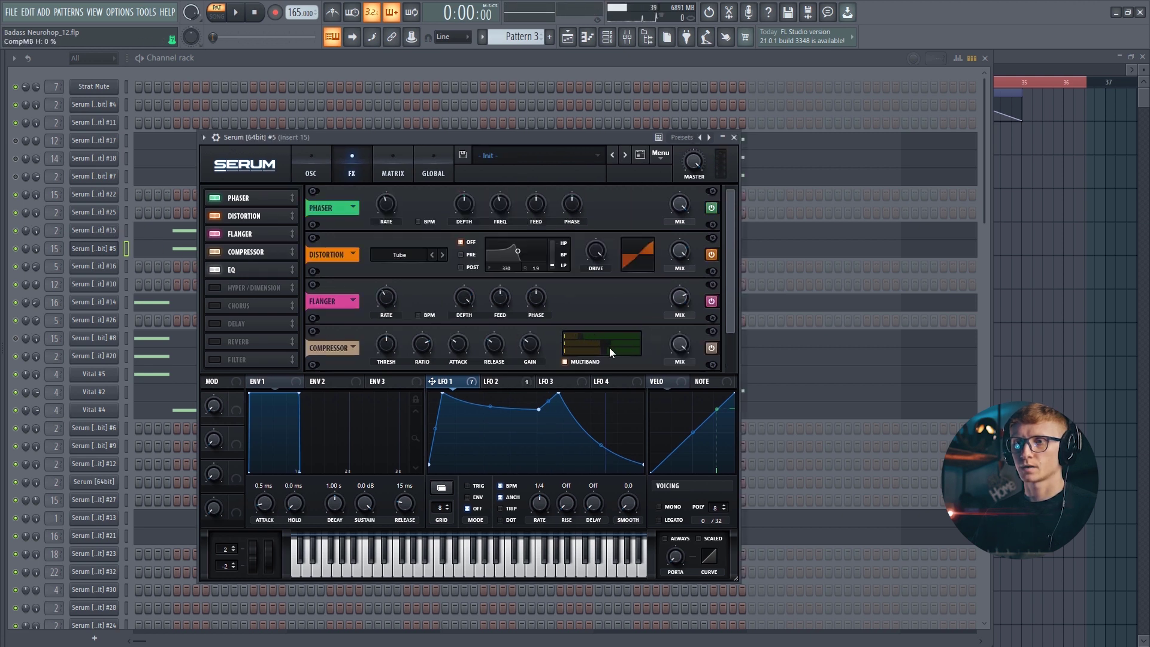
drag(604, 342, 593, 345)
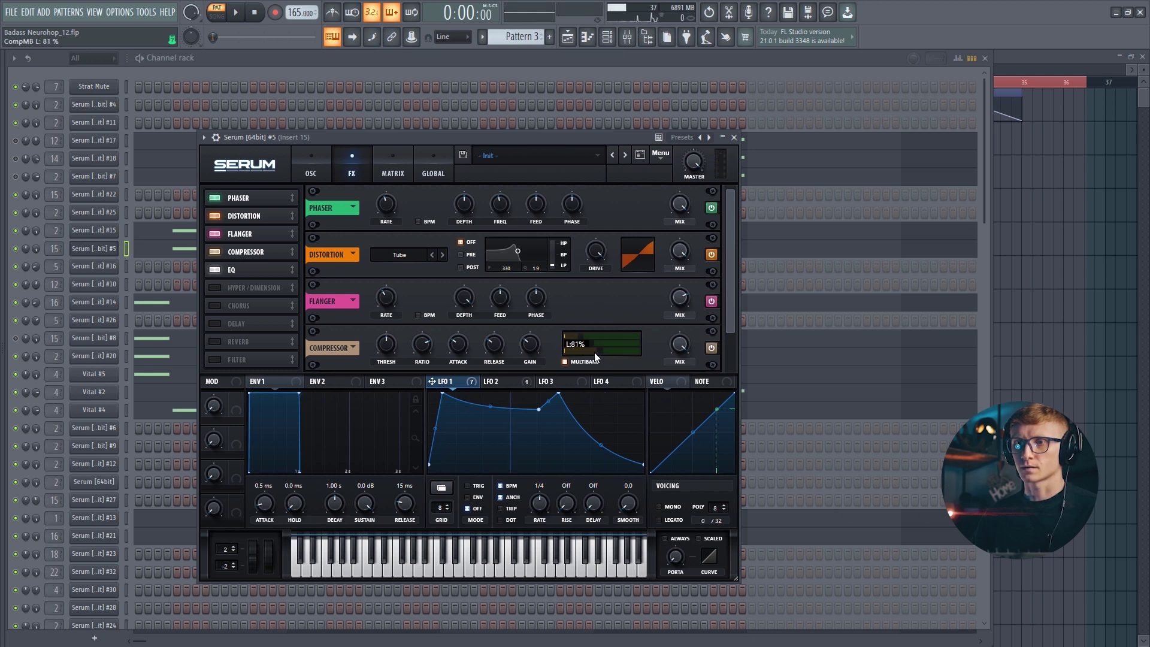
drag(591, 353, 581, 352)
Audition the compressed bass and place the Compressor between the Flanger and EQ
key(g)
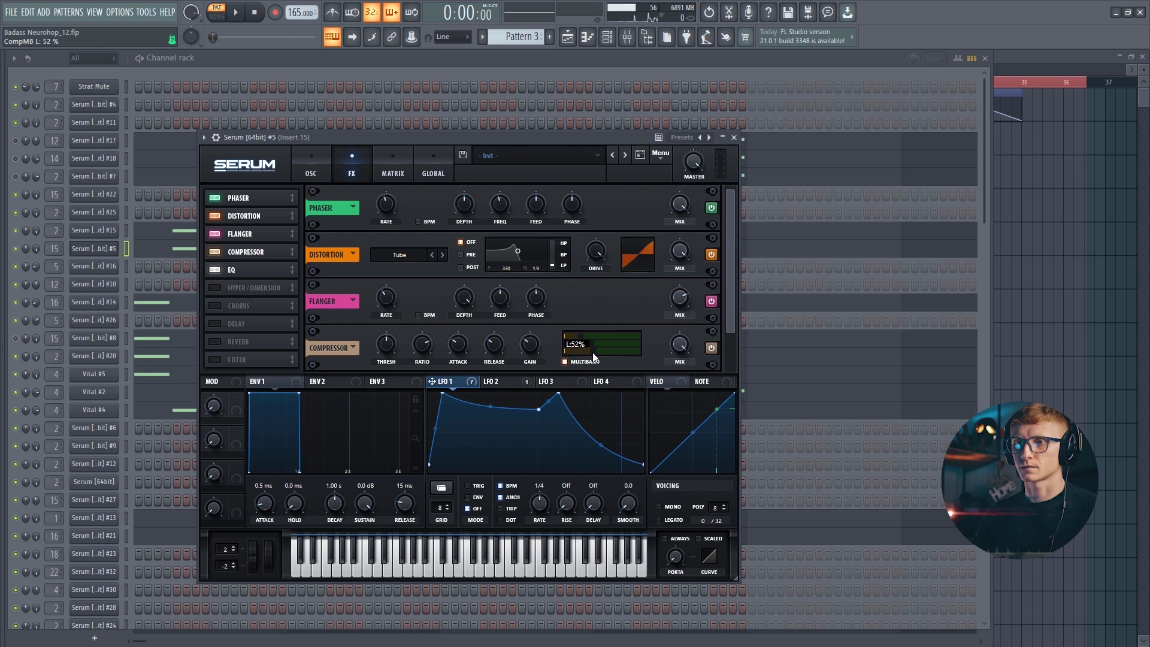
key(g)
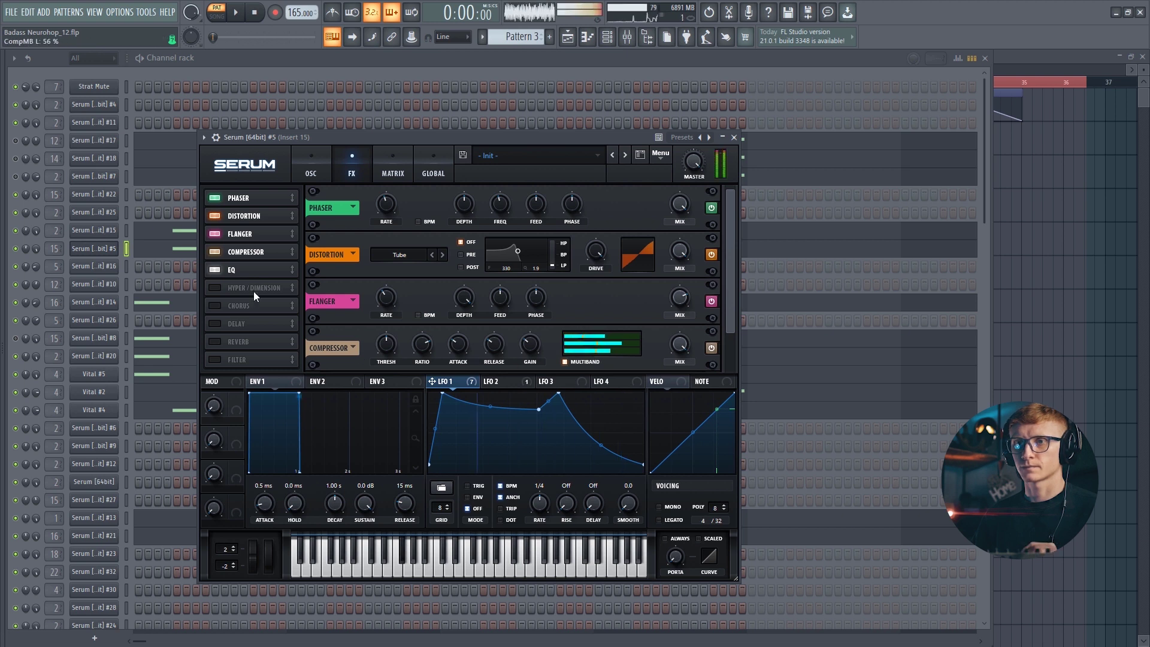
mouse_move(233, 262)
mouse_down()
mouse_move(244, 276)
mouse_move(245, 254)
mouse_up()
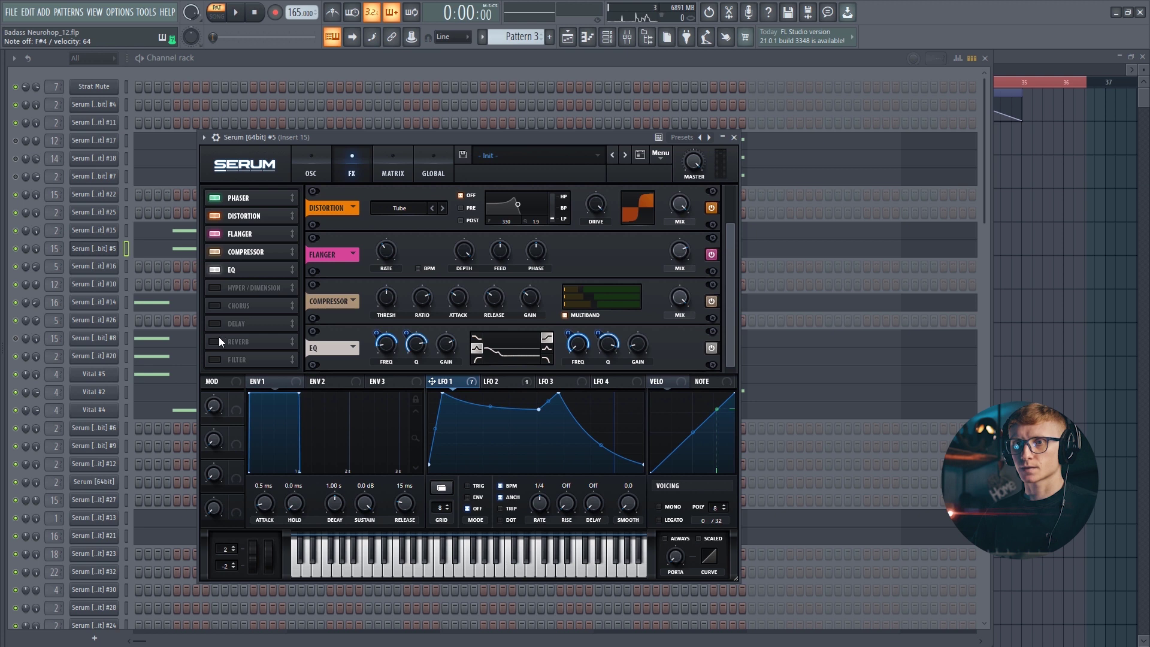
Enable the Filter effect below the EQ and set its type to Multi > HP 12
click(216, 355)
drag(233, 360, 242, 286)
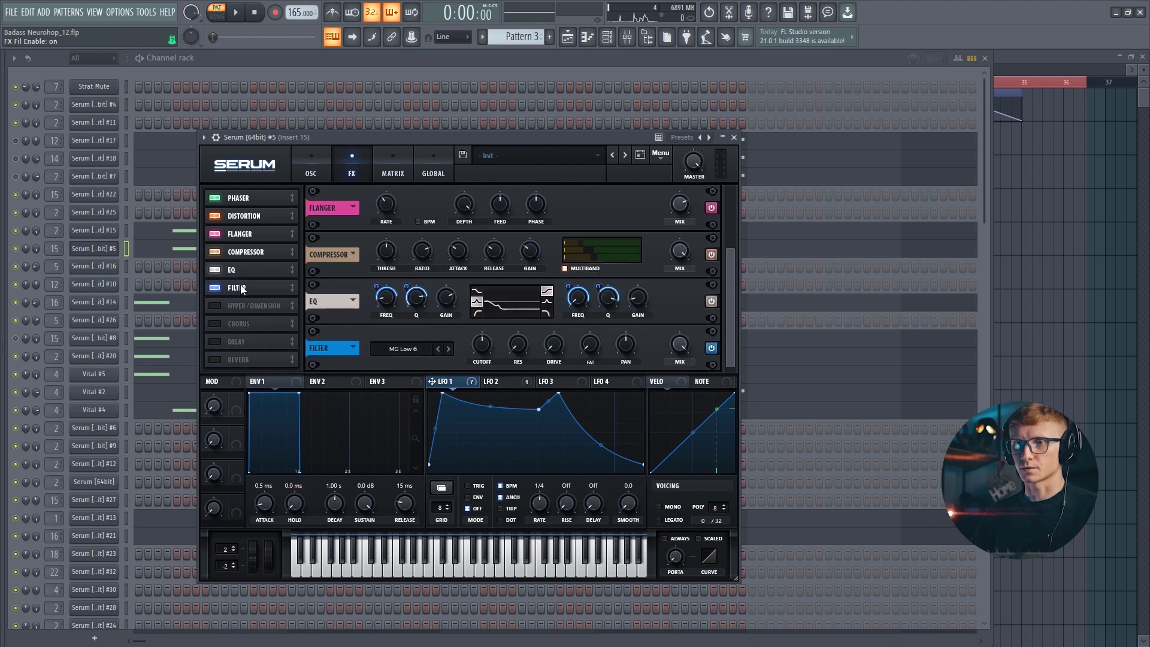
click(399, 350)
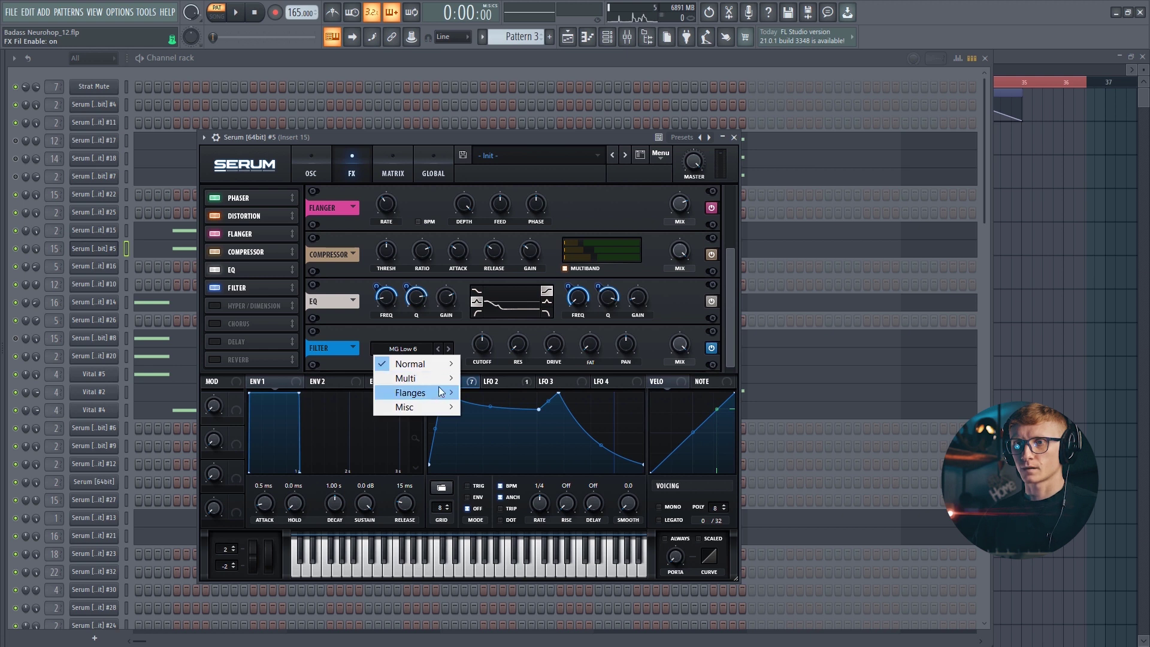
mouse_move(442, 383)
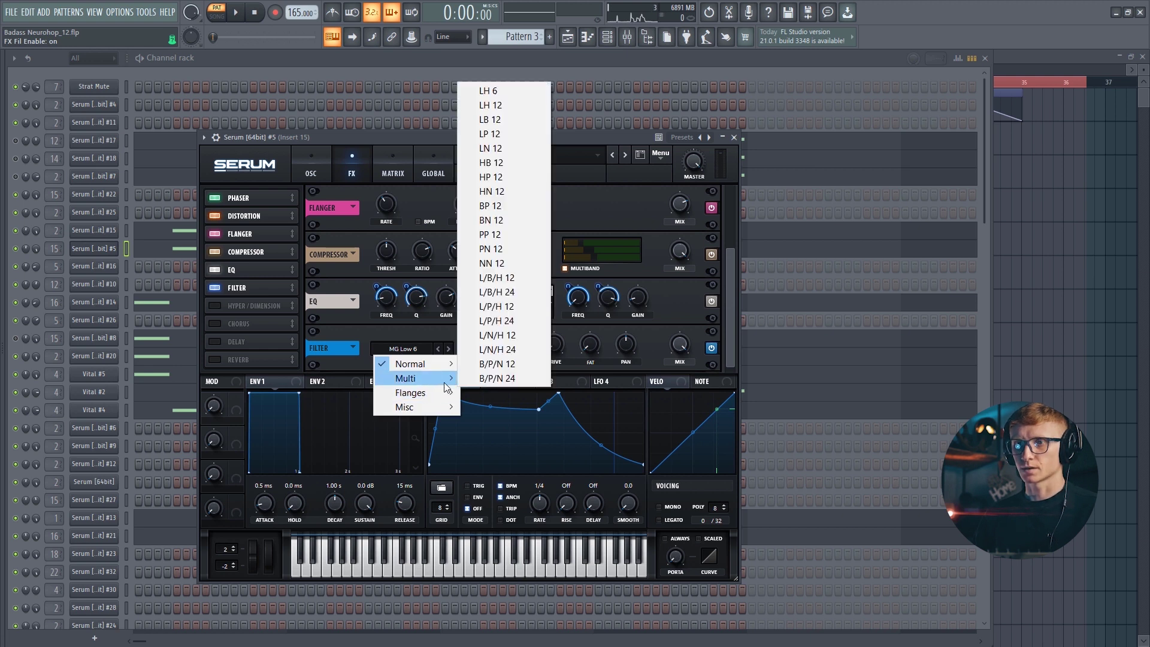
click(486, 179)
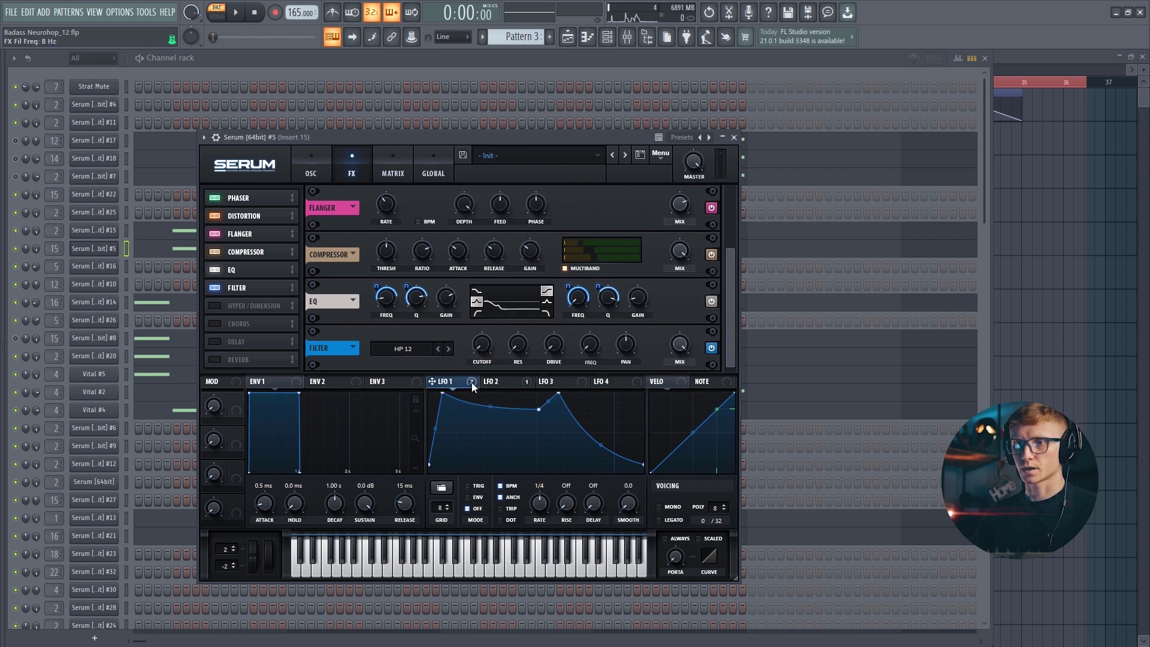
Modulate the filter's cutoff, resonance and FREQ with LFO 1, sweeping FREQ negative
drag(483, 343, 471, 349)
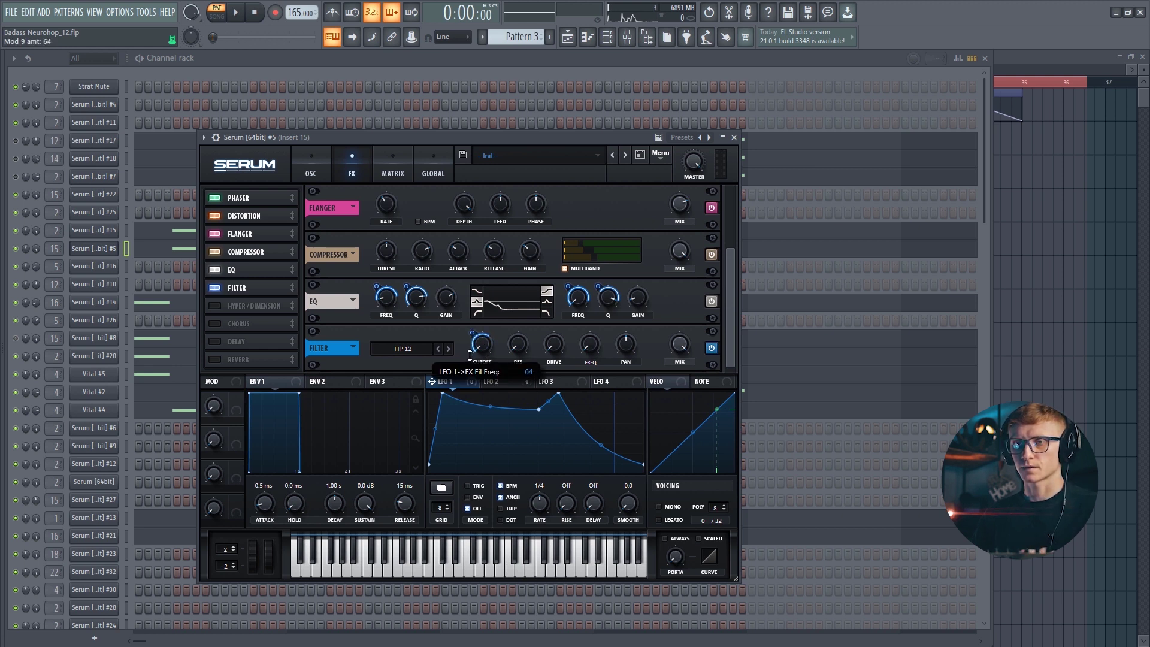
drag(470, 354, 470, 354)
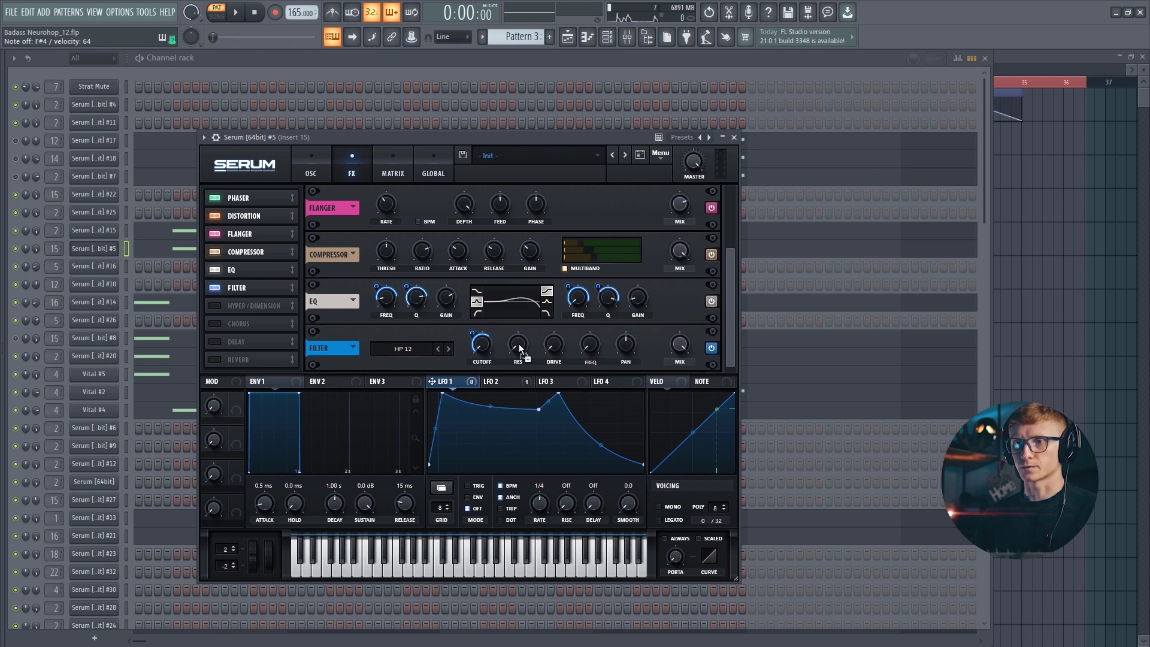
drag(515, 343, 508, 371)
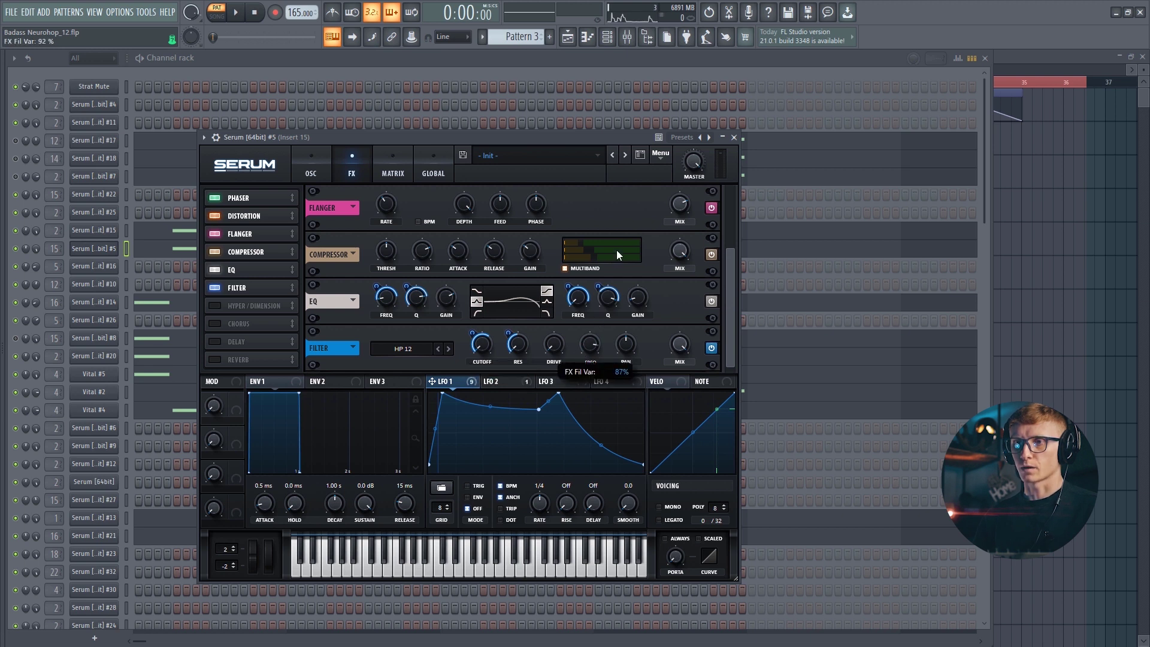
drag(456, 381, 582, 337)
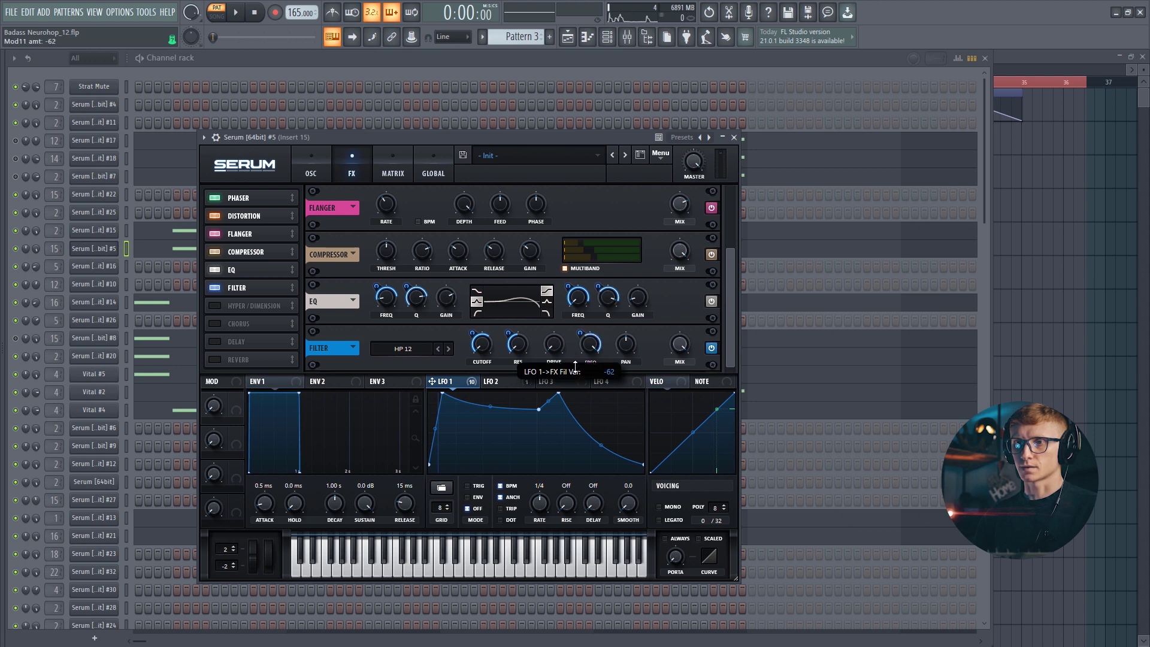
drag(570, 376, 567, 393)
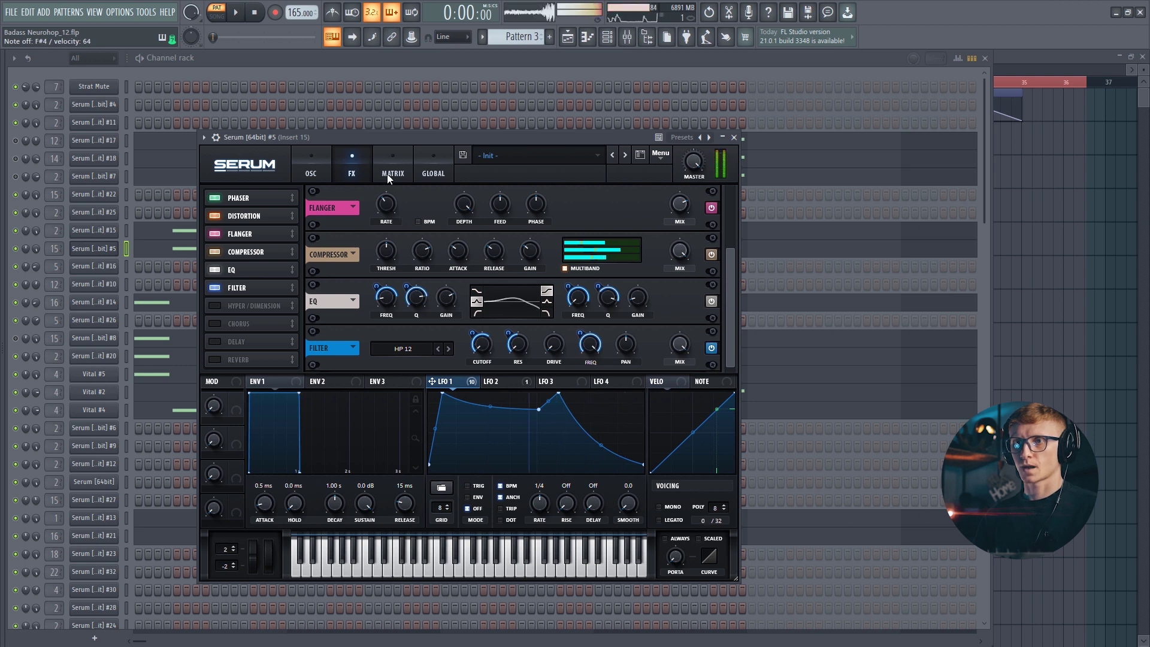
Close Serum, show Insert 15 in the mixer and start playback
click(309, 173)
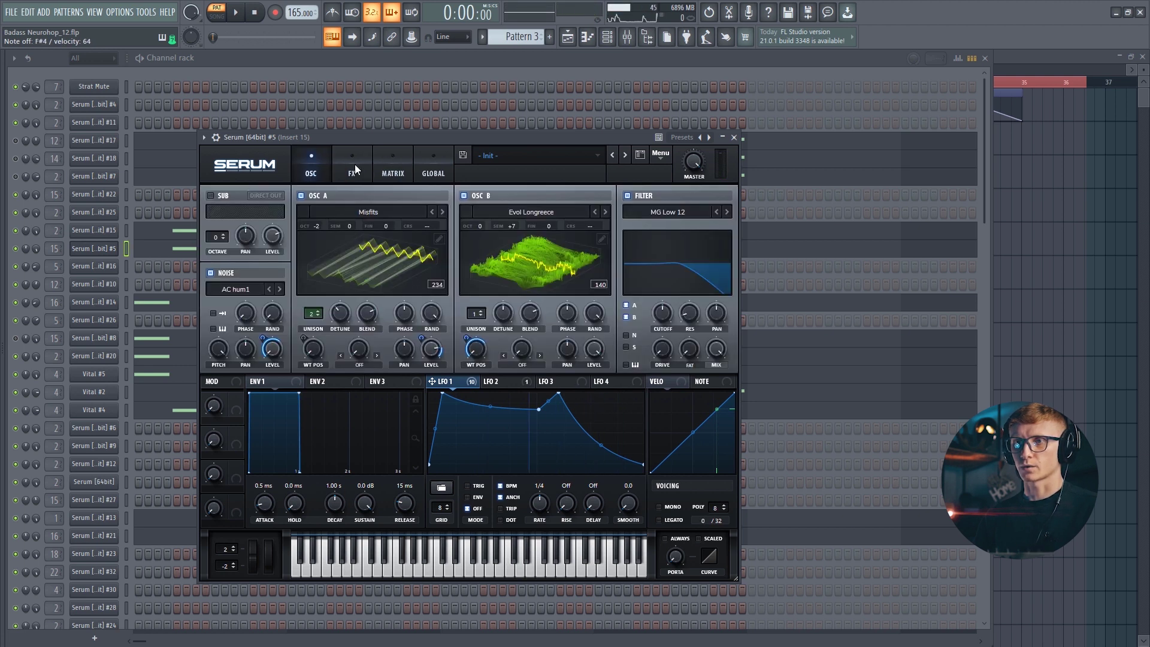
click(734, 137)
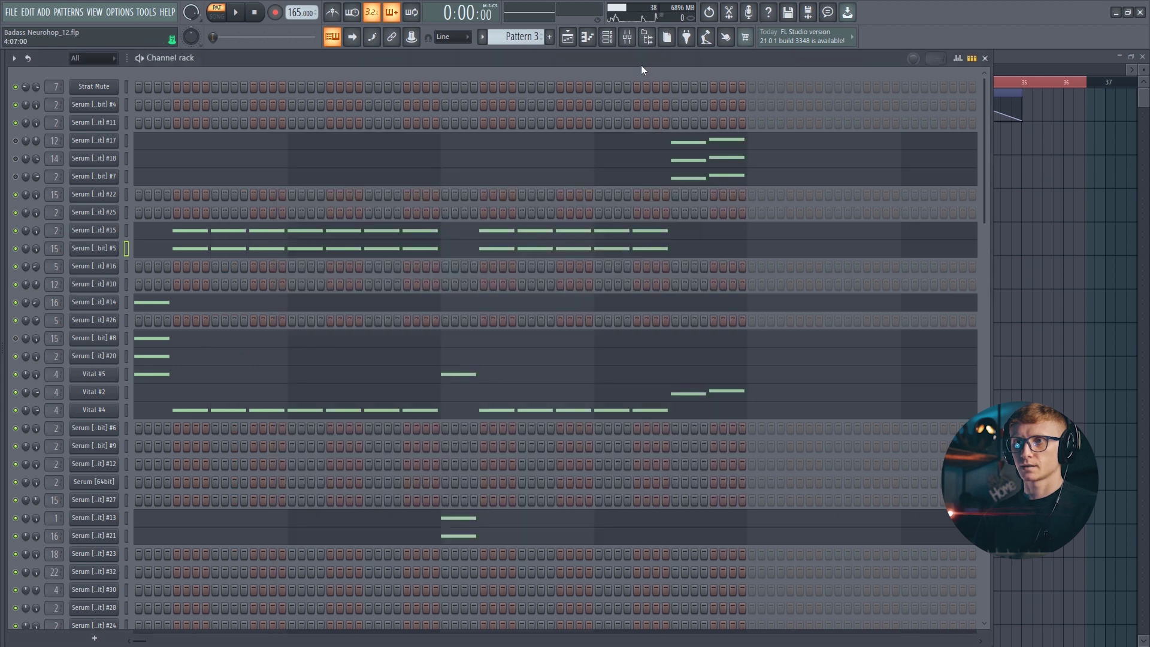
click(628, 43)
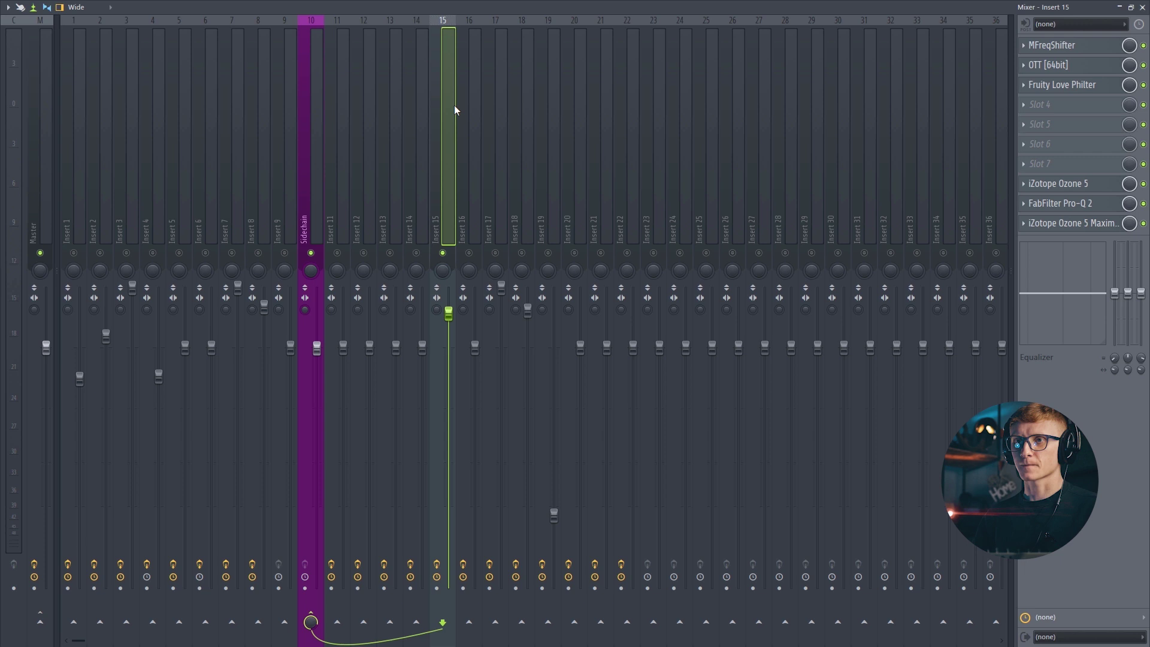
key(space)
Bypass Insert 15's effect slots, re-enable each one, then close the mixer
drag(1143, 48, 1143, 85)
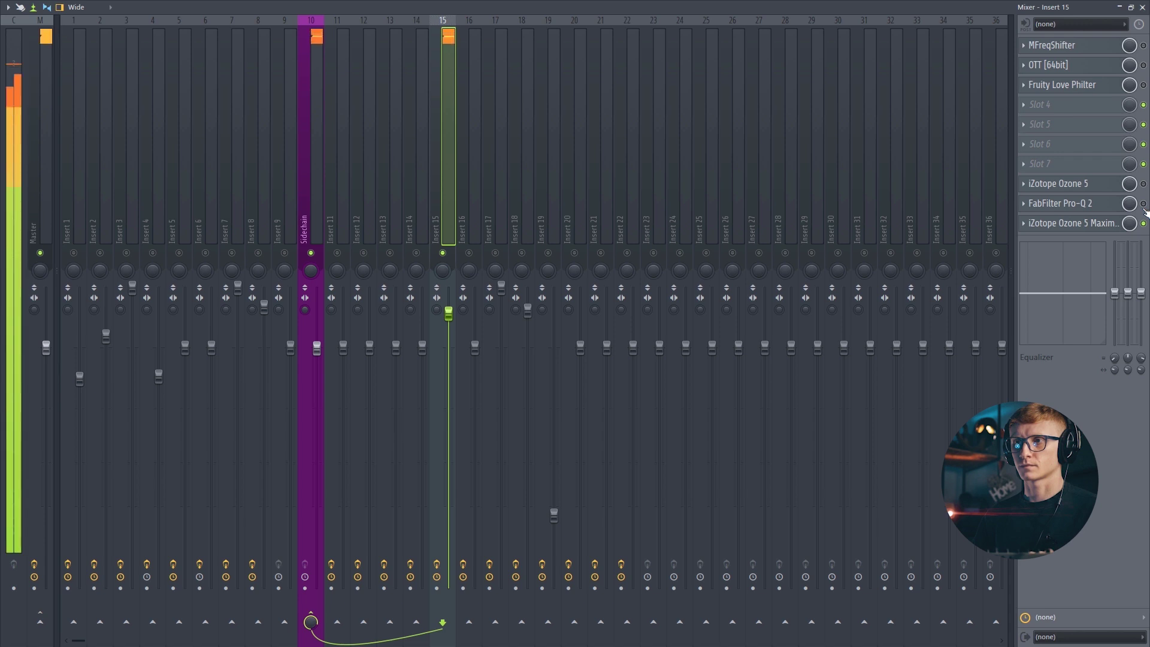
click(1143, 203)
click(1142, 184)
click(1143, 85)
click(1143, 65)
click(1143, 45)
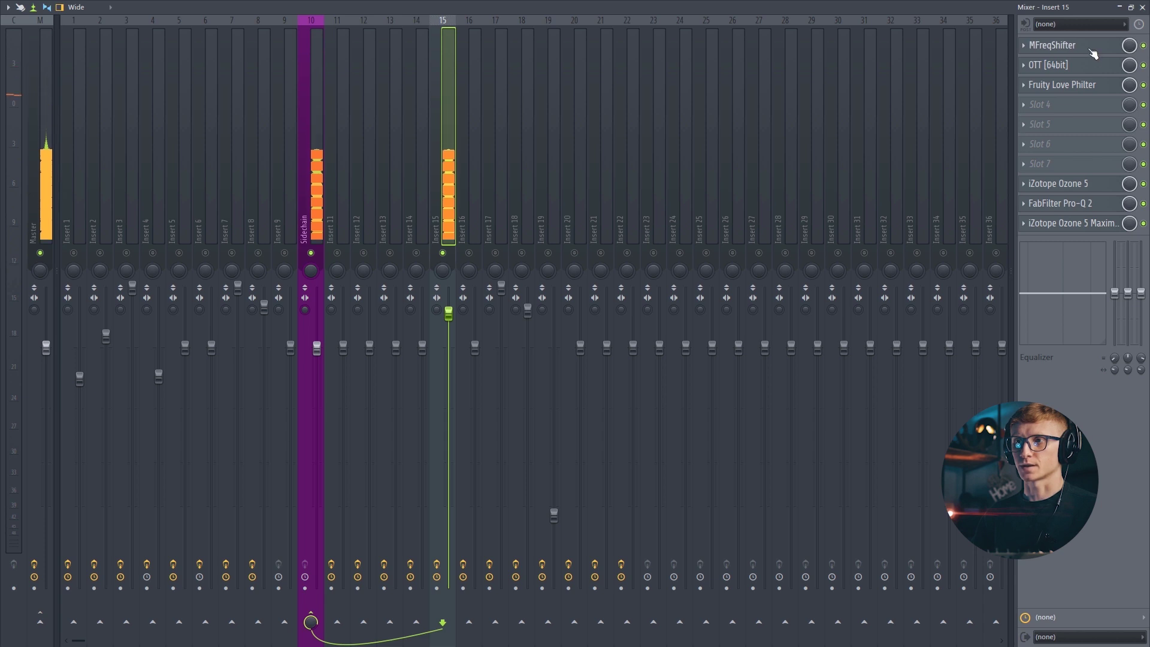
click(1142, 7)
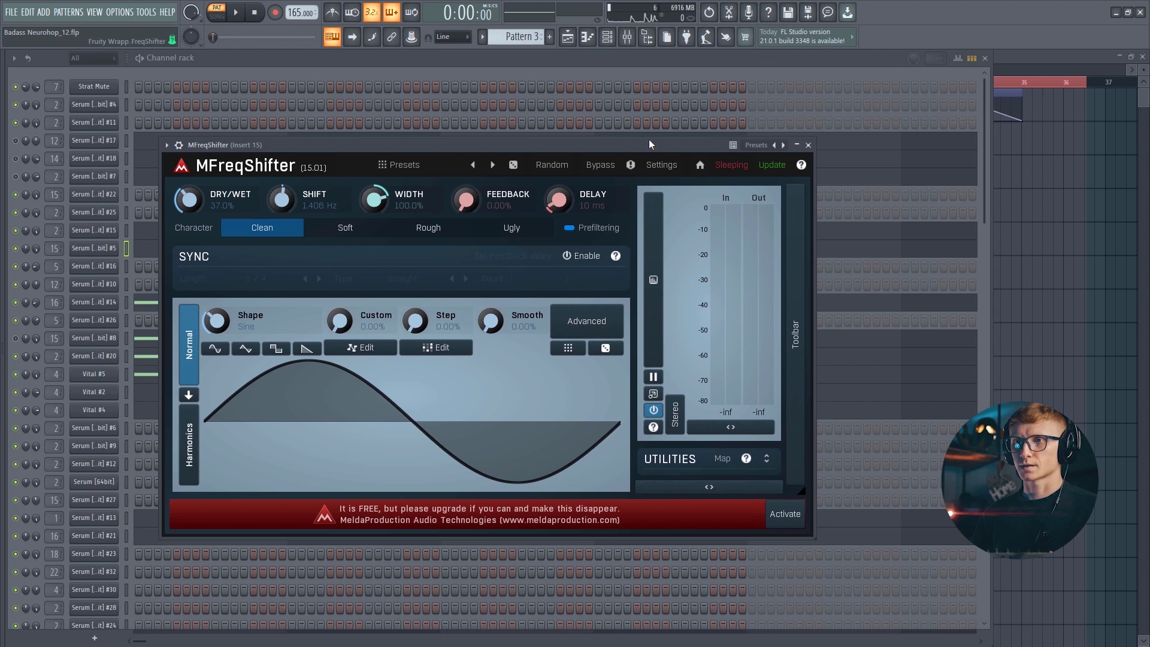
Inspect MFreqShifter's dry/wet and shift values, leaving both unchanged
click(627, 36)
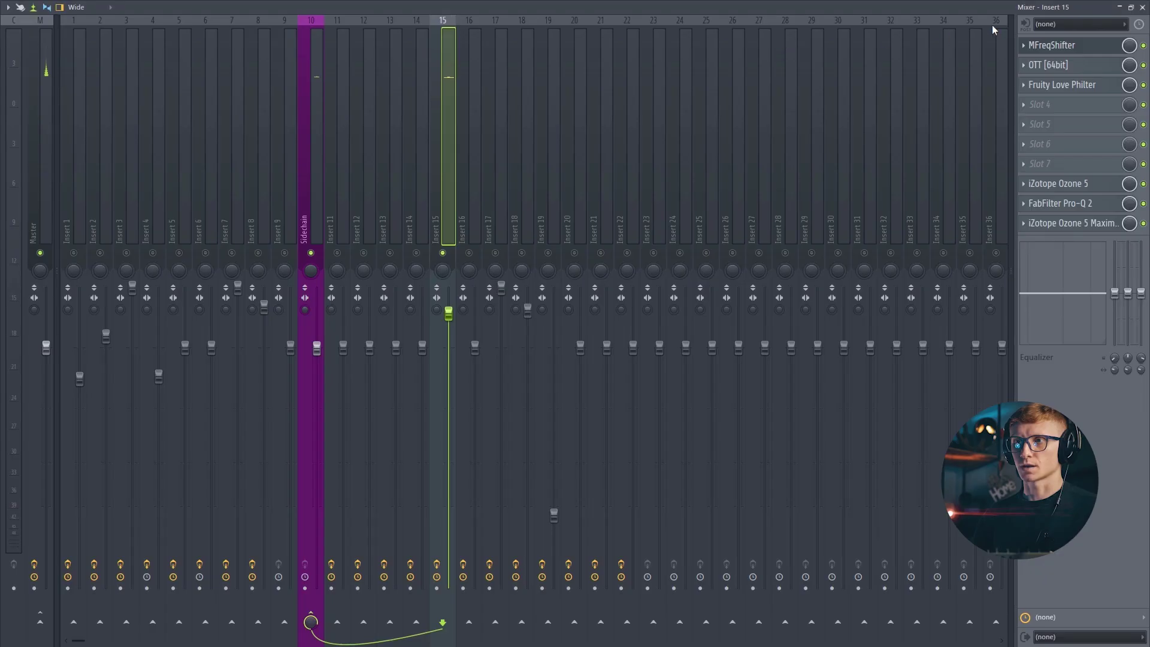
click(1142, 7)
double_click(204, 207)
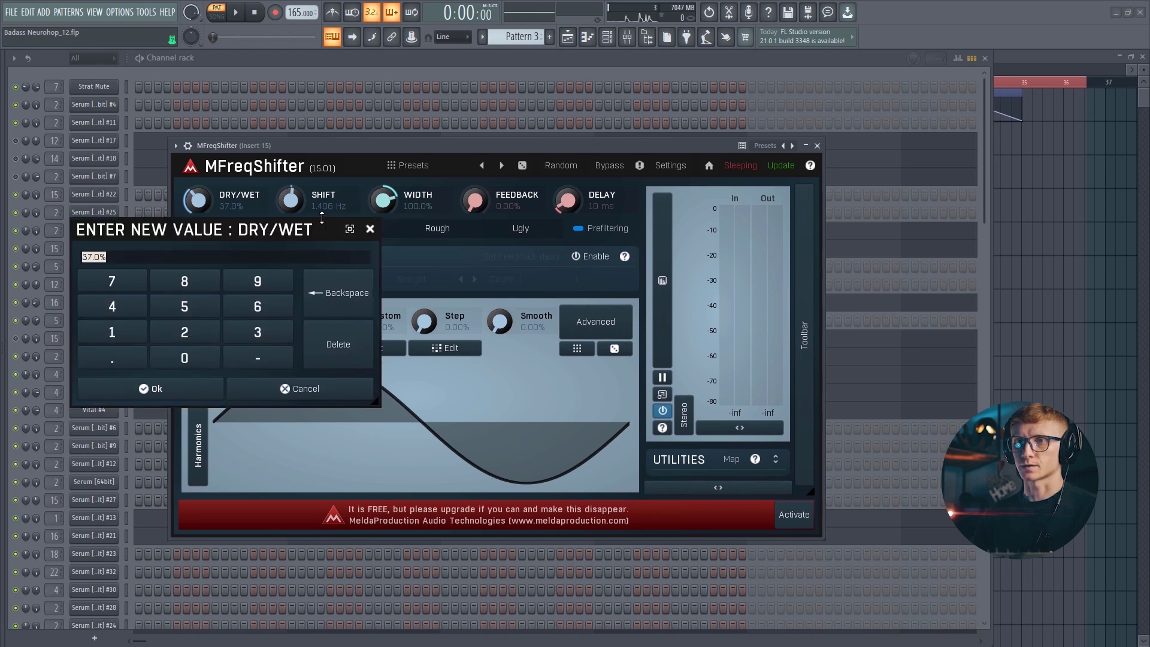
click(370, 230)
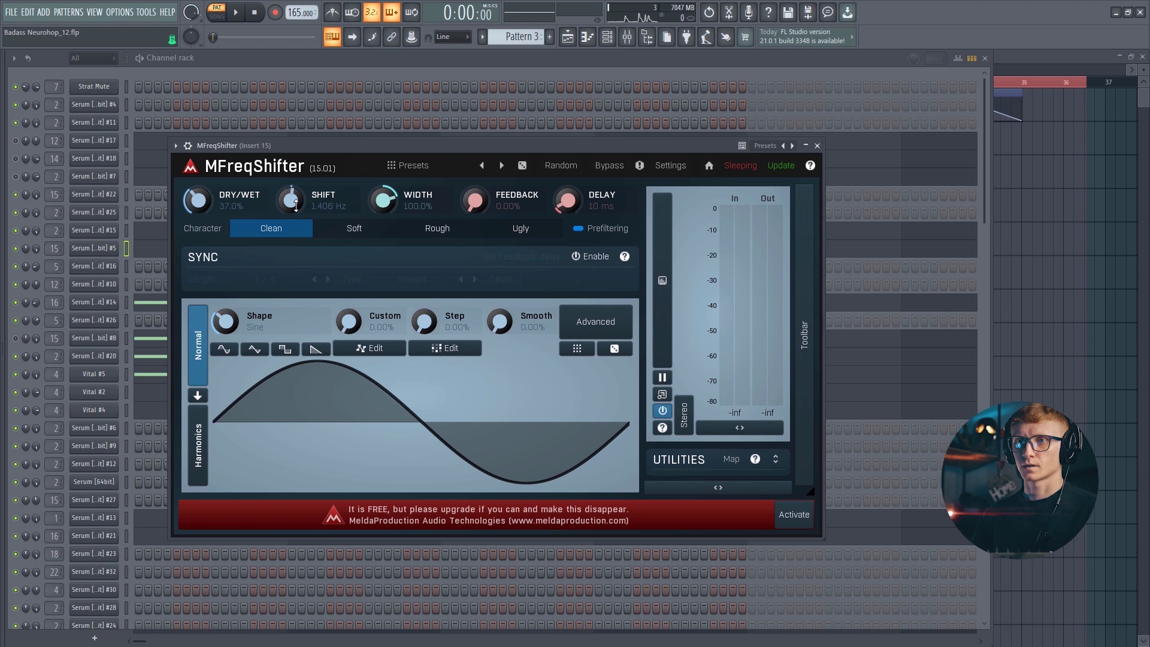
double_click(290, 199)
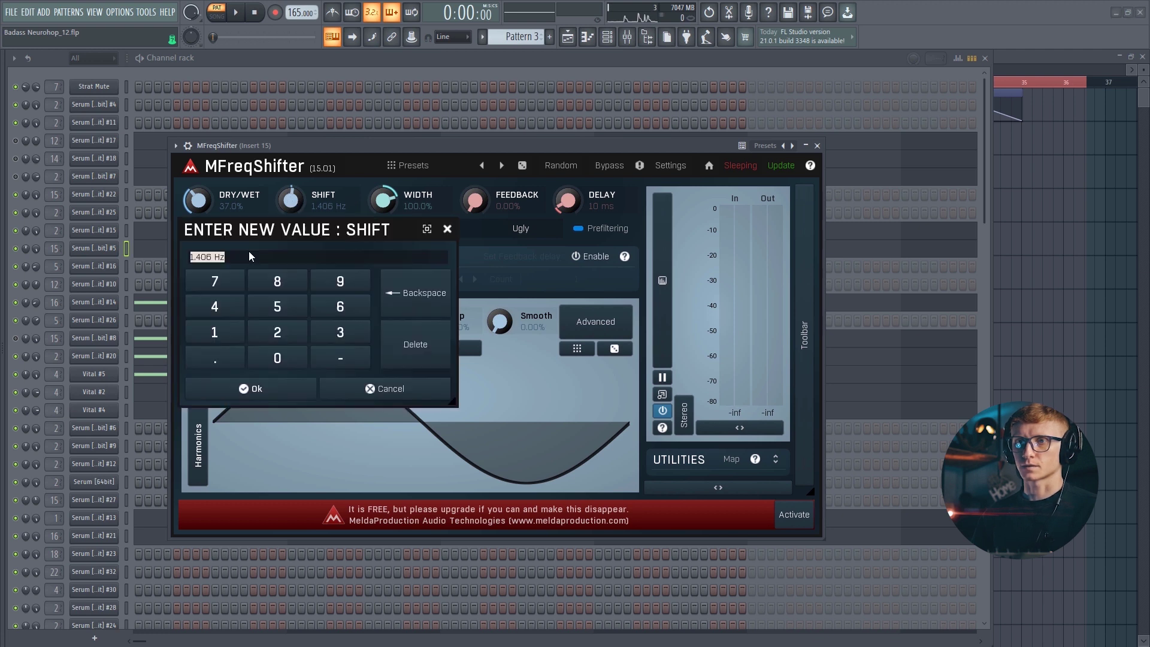
mouse_move(234, 257)
mouse_down()
mouse_move(207, 256)
mouse_move(233, 262)
mouse_up()
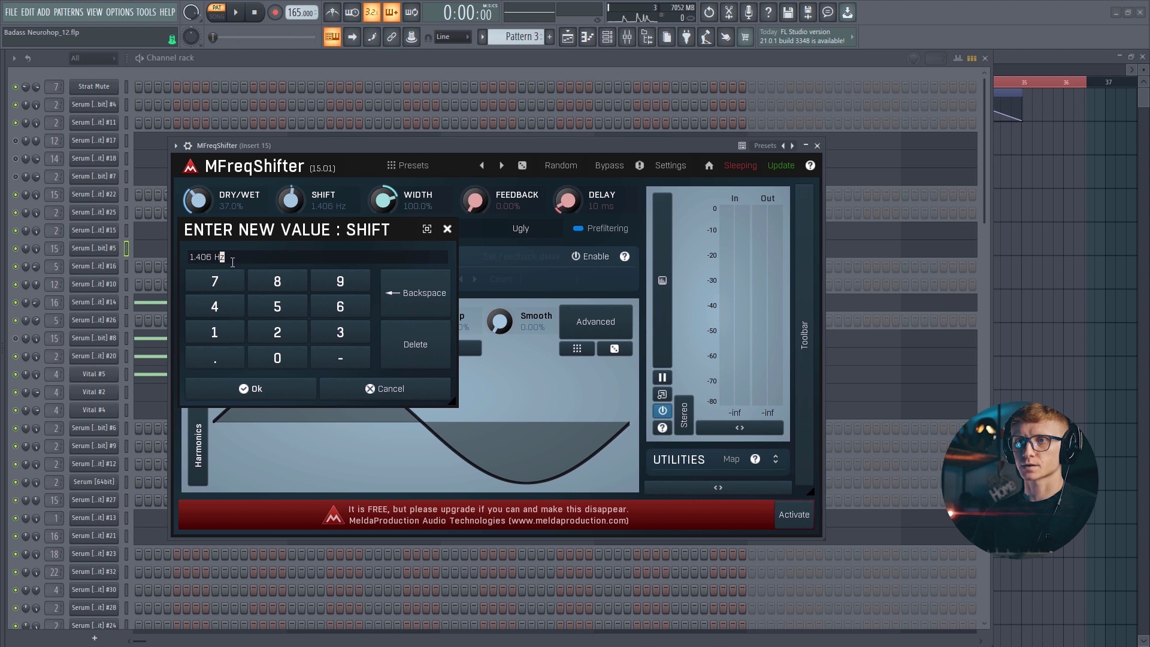
click(447, 230)
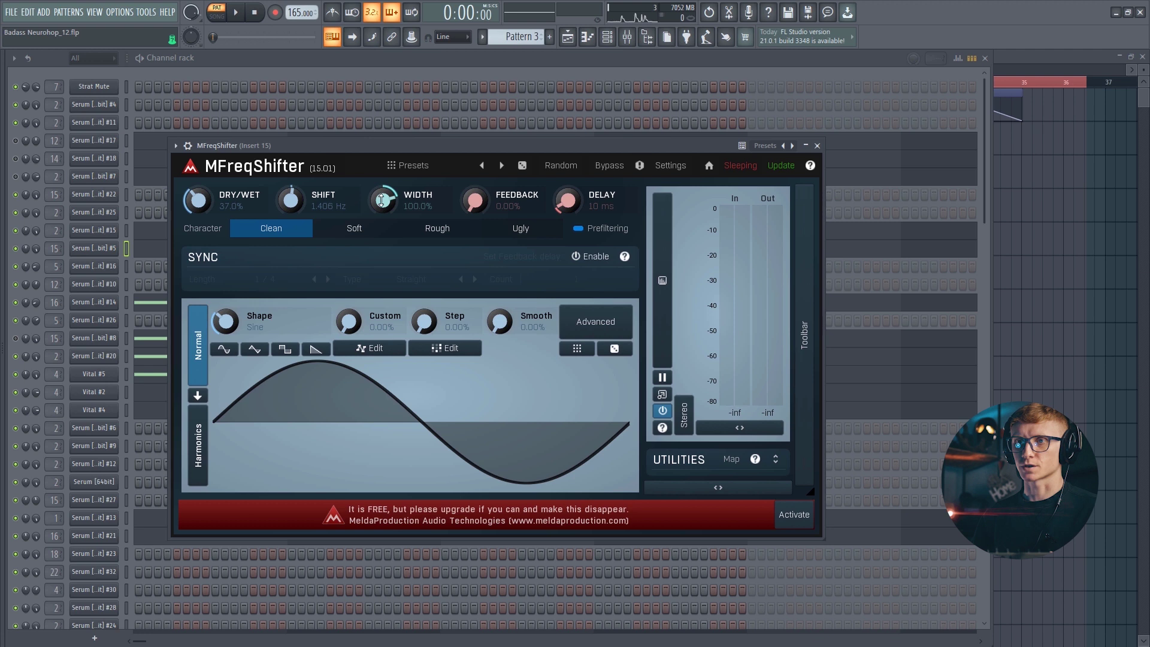
Play the bass and bypass Love Philter, Ozone 5 and Pro-Q 2 on Insert 15
key(space)
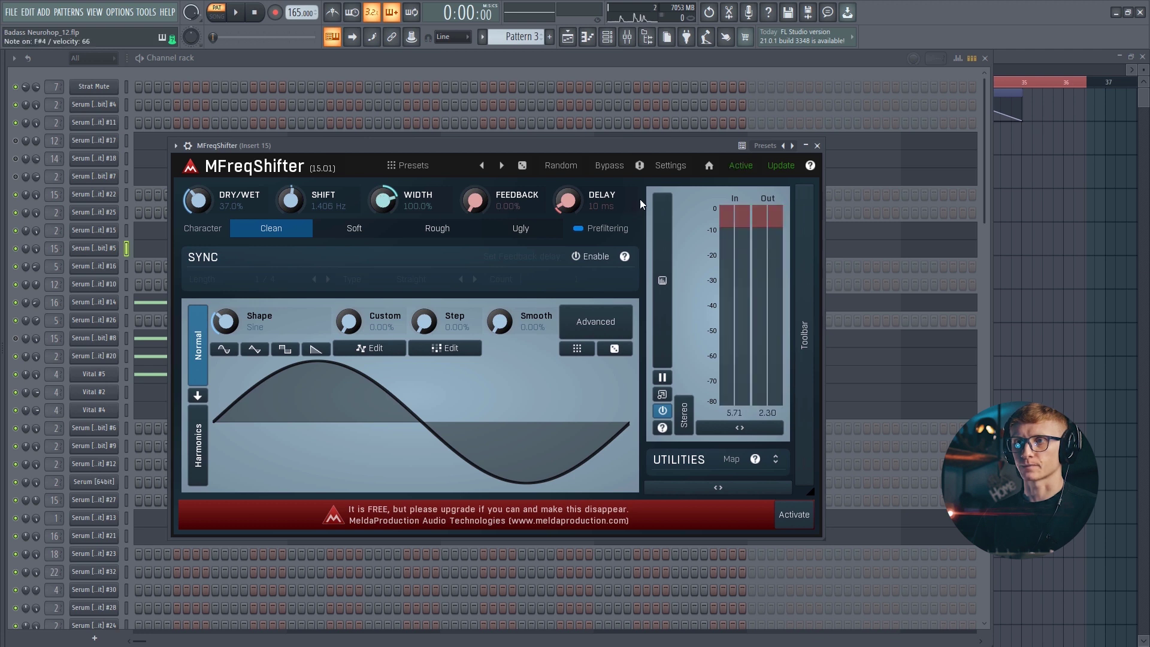
click(817, 145)
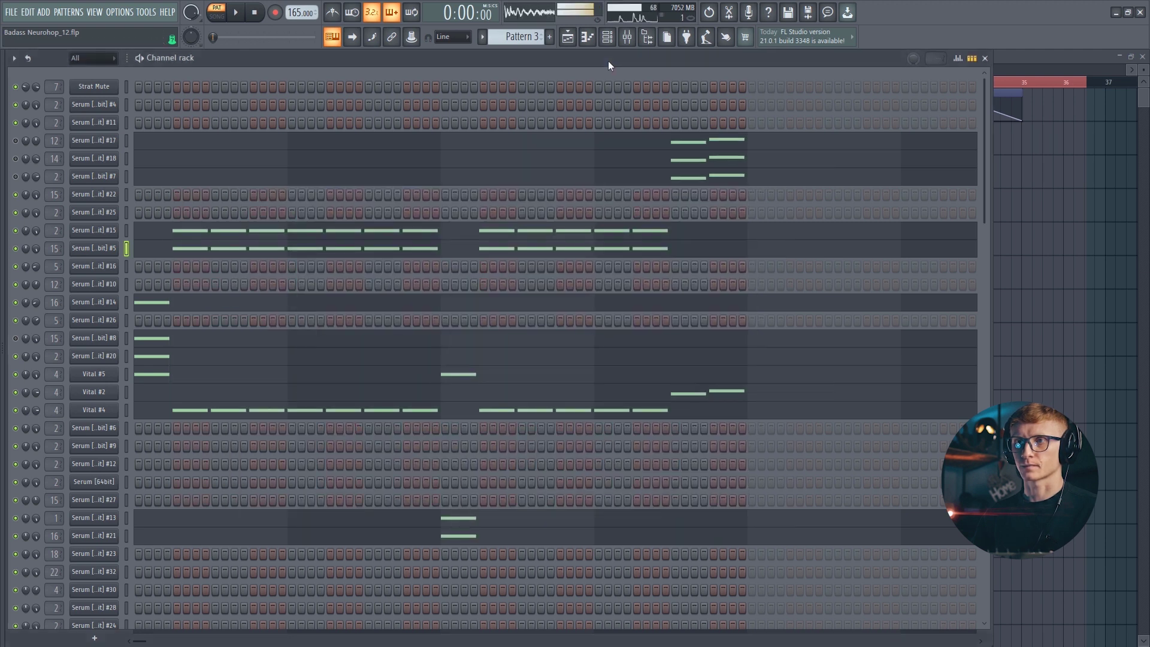
click(626, 36)
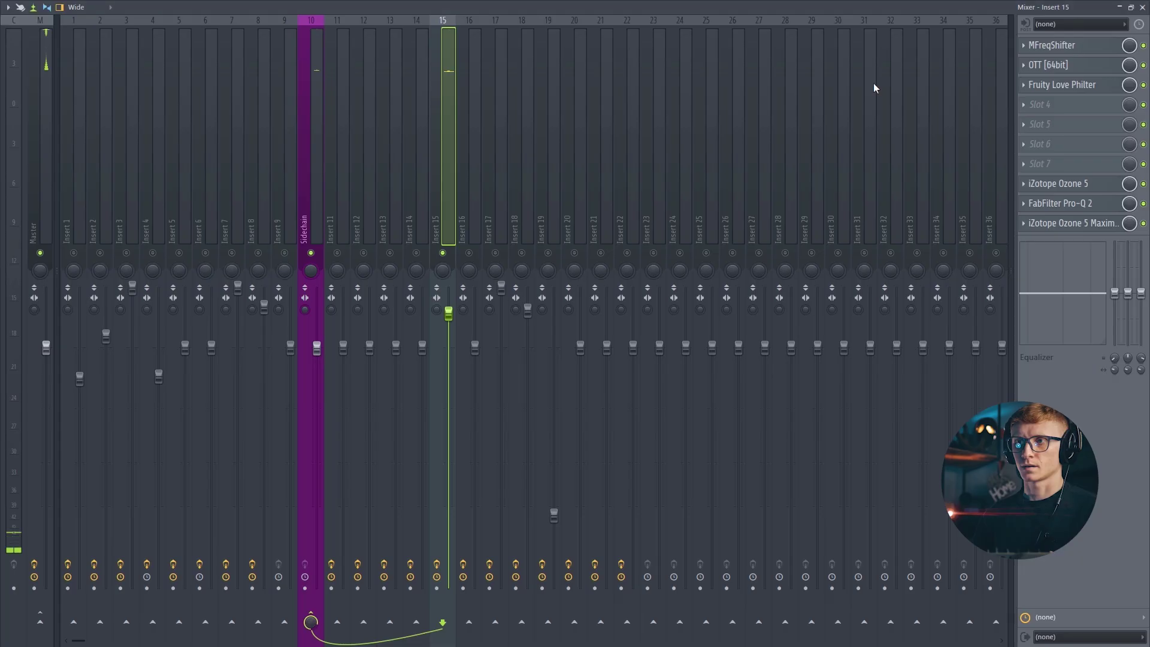
click(1142, 85)
click(1142, 203)
click(1142, 183)
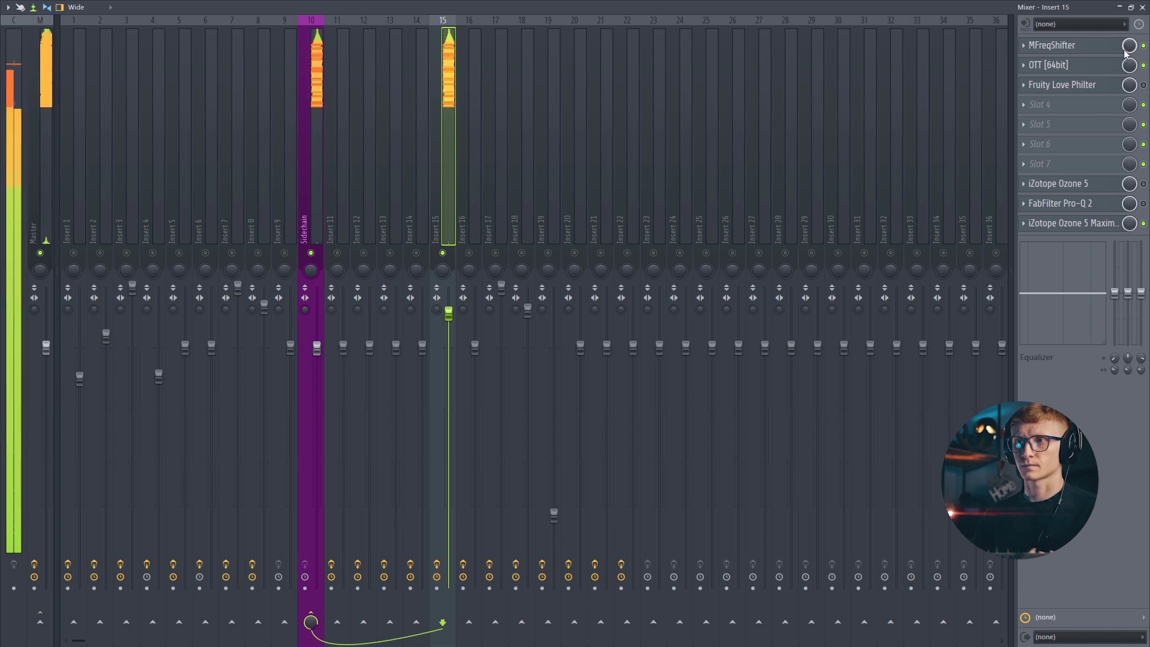
click(1143, 65)
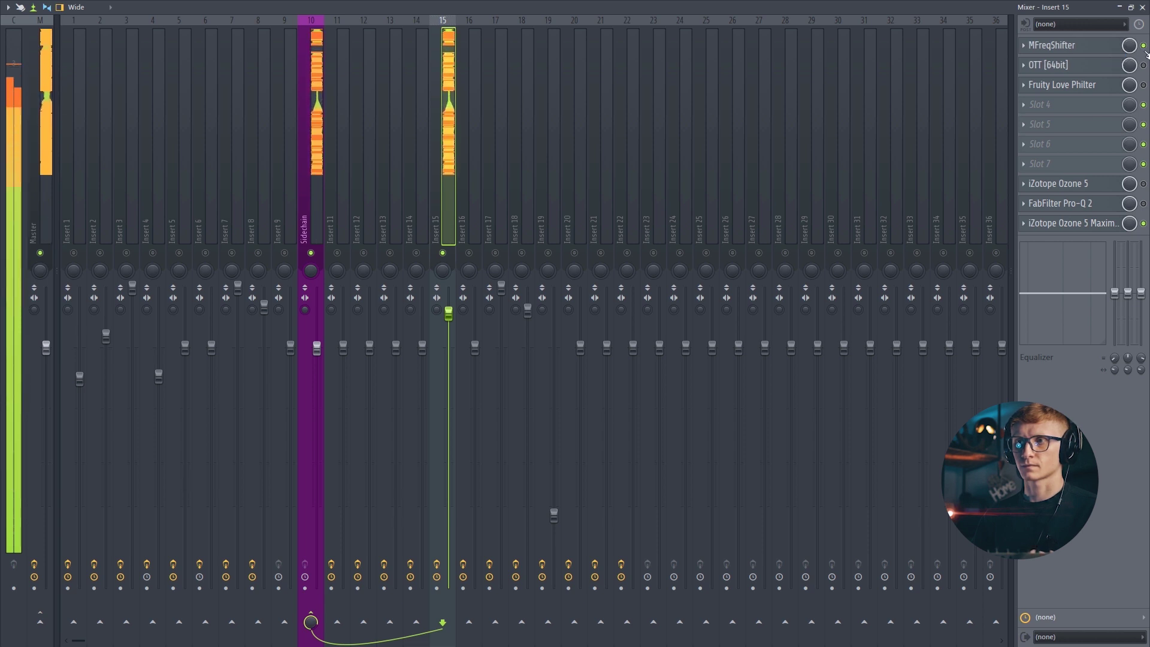
click(1142, 44)
click(1142, 45)
click(1143, 65)
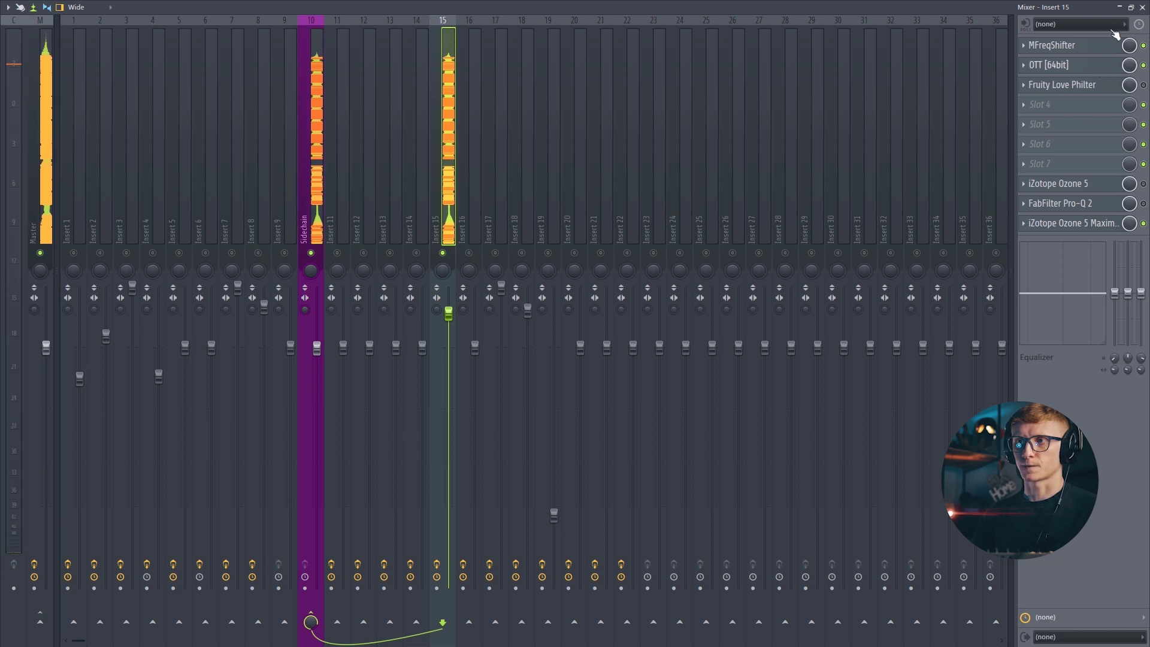
Drag OTT's low-band gain knob on Insert 15 up to 200%
click(1141, 8)
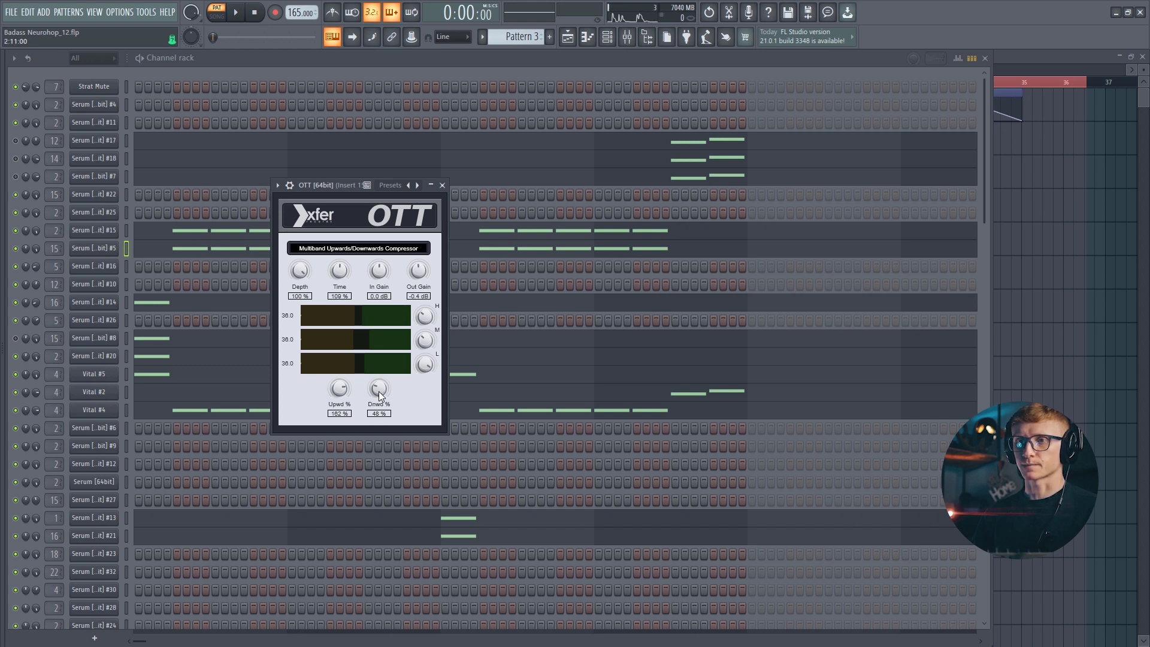
drag(426, 371, 396, 461)
mouse_move(396, 386)
mouse_down()
mouse_move(400, 336)
mouse_move(401, 384)
mouse_up()
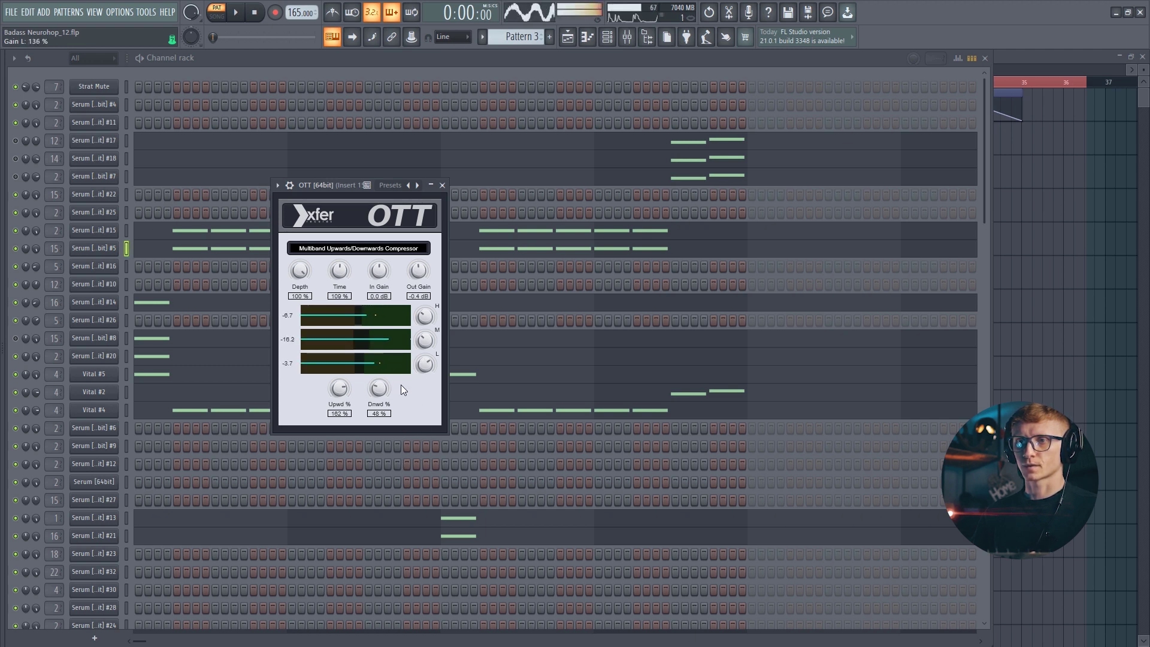
click(442, 185)
key(F9)
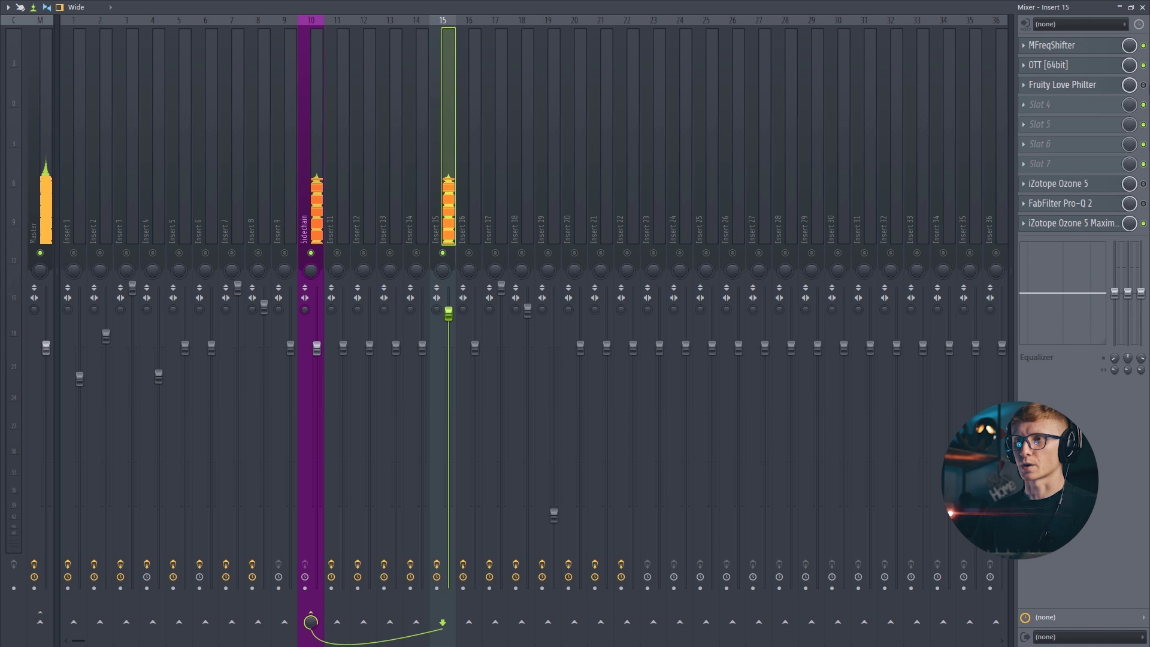
Re-enable Fruity Love Philter on Insert 15, glance at its preset options, then close it
click(1142, 85)
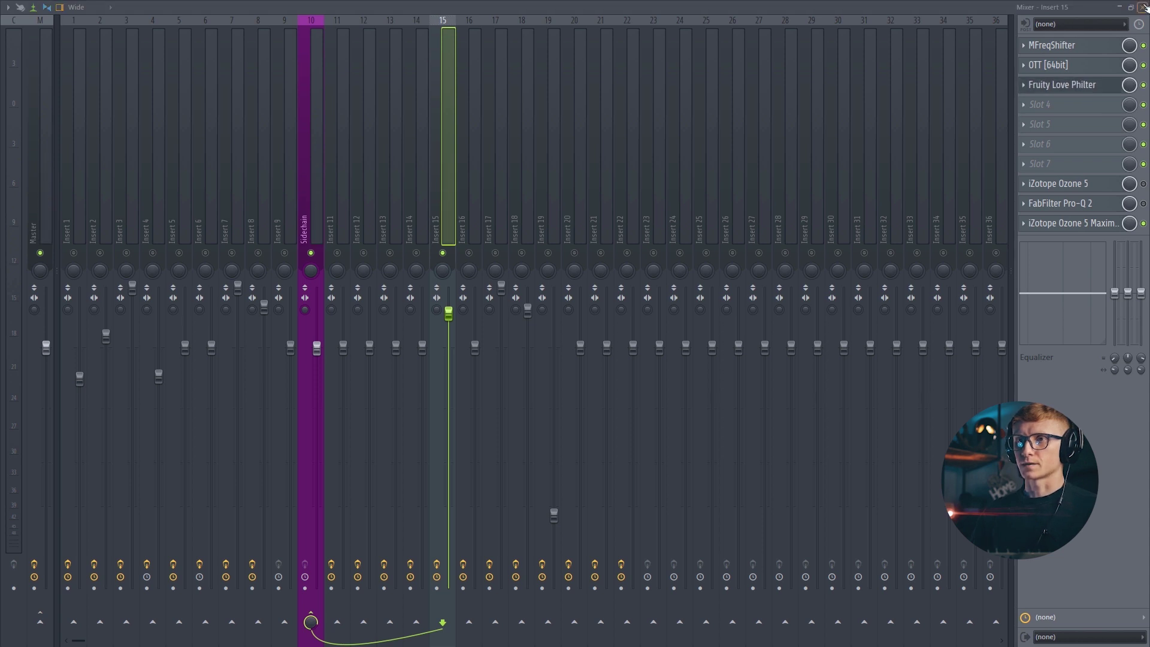
click(1143, 7)
drag(340, 161, 514, 165)
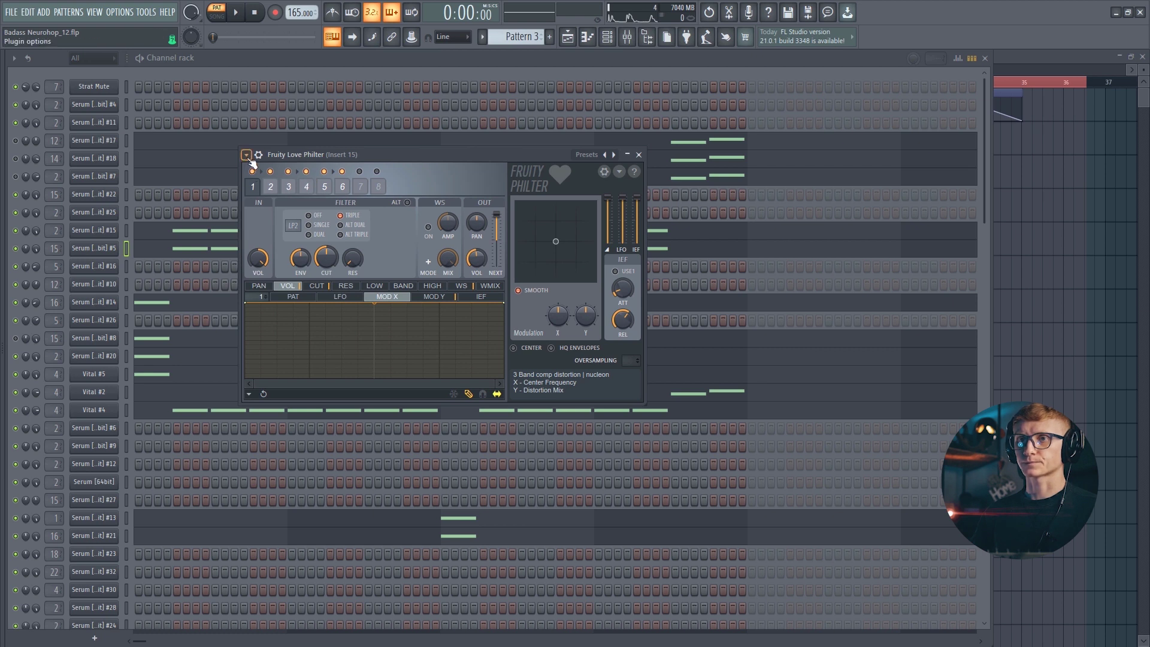
click(248, 157)
mouse_move(297, 201)
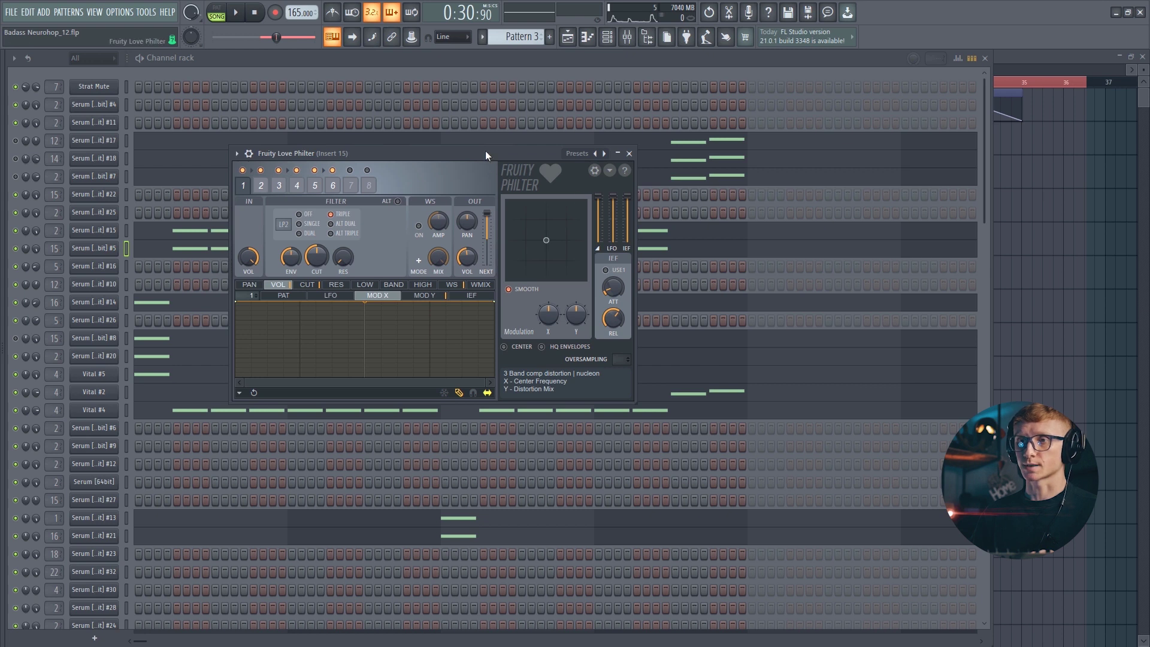
click(629, 153)
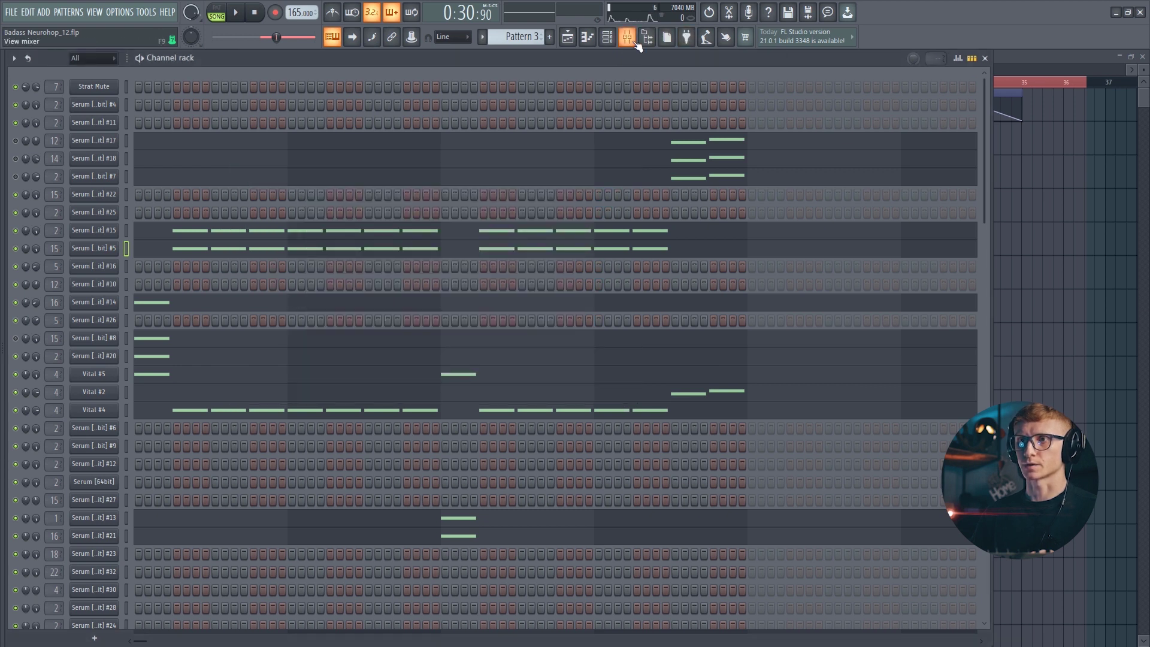
click(627, 37)
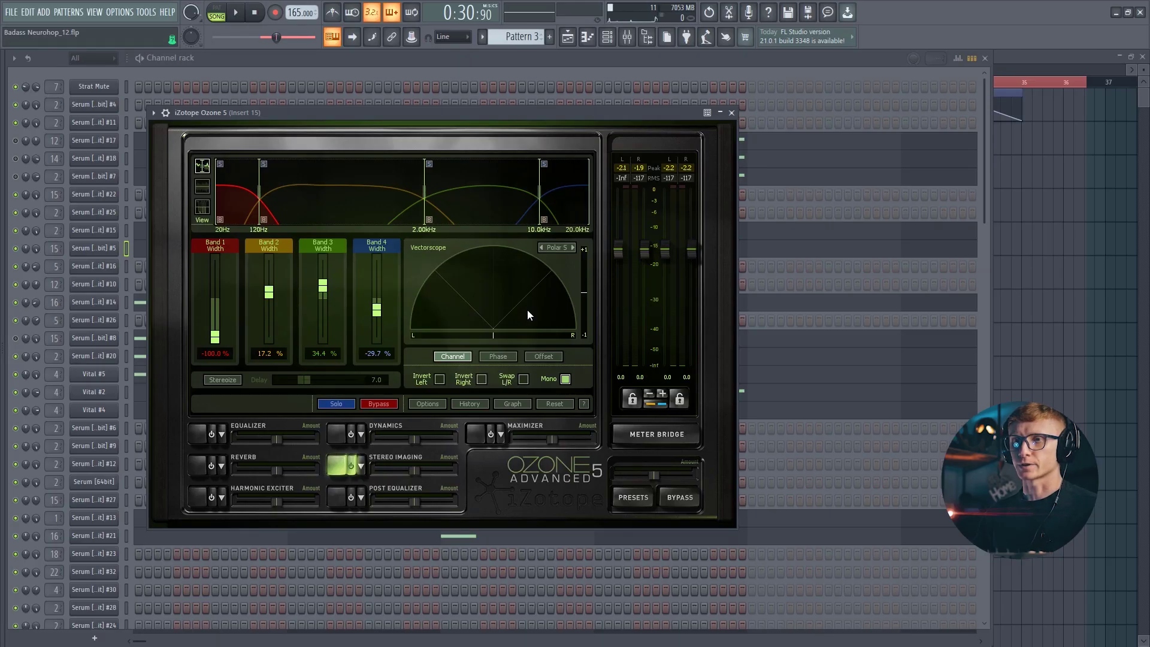
click(565, 379)
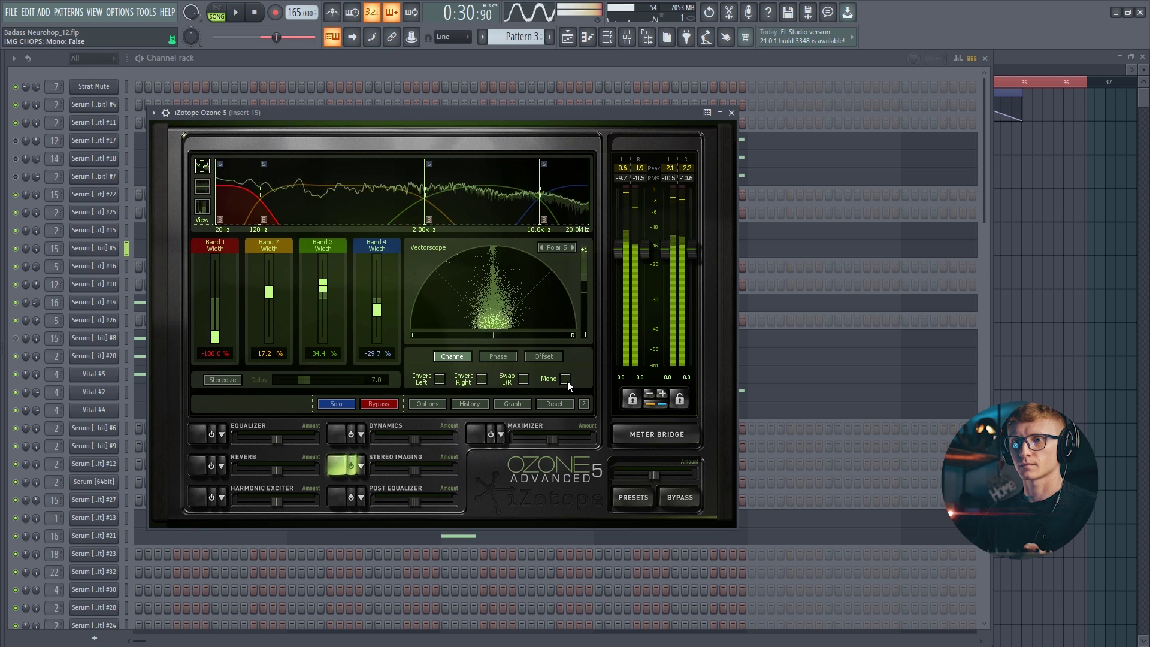
click(565, 379)
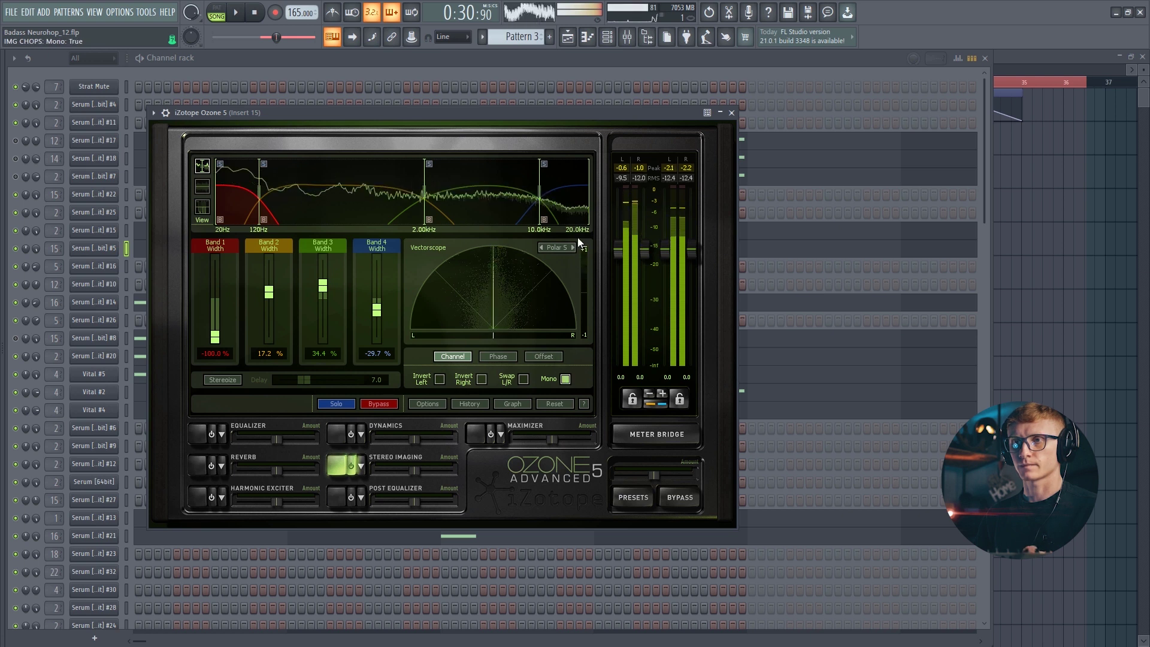
click(721, 114)
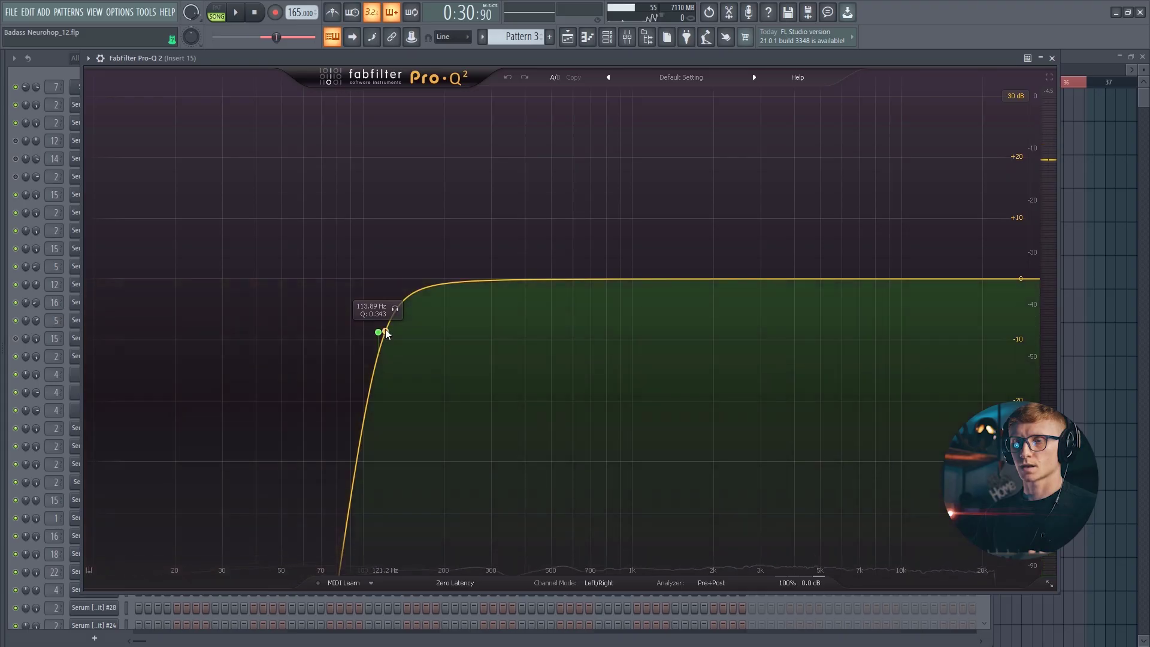
click(379, 332)
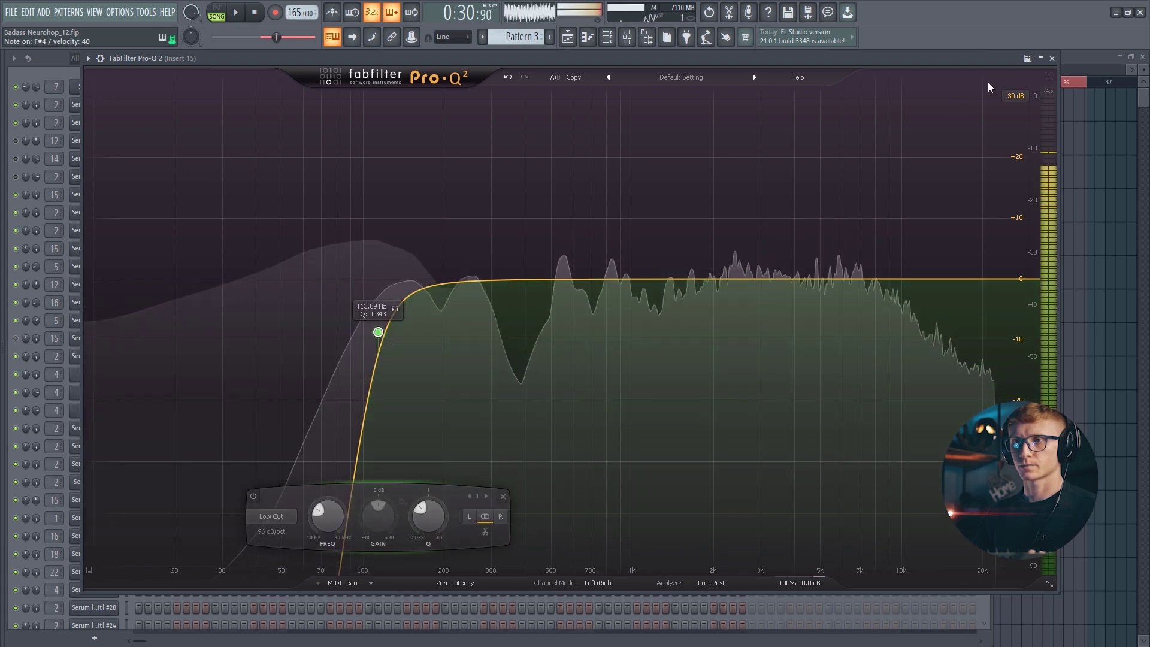
click(1052, 58)
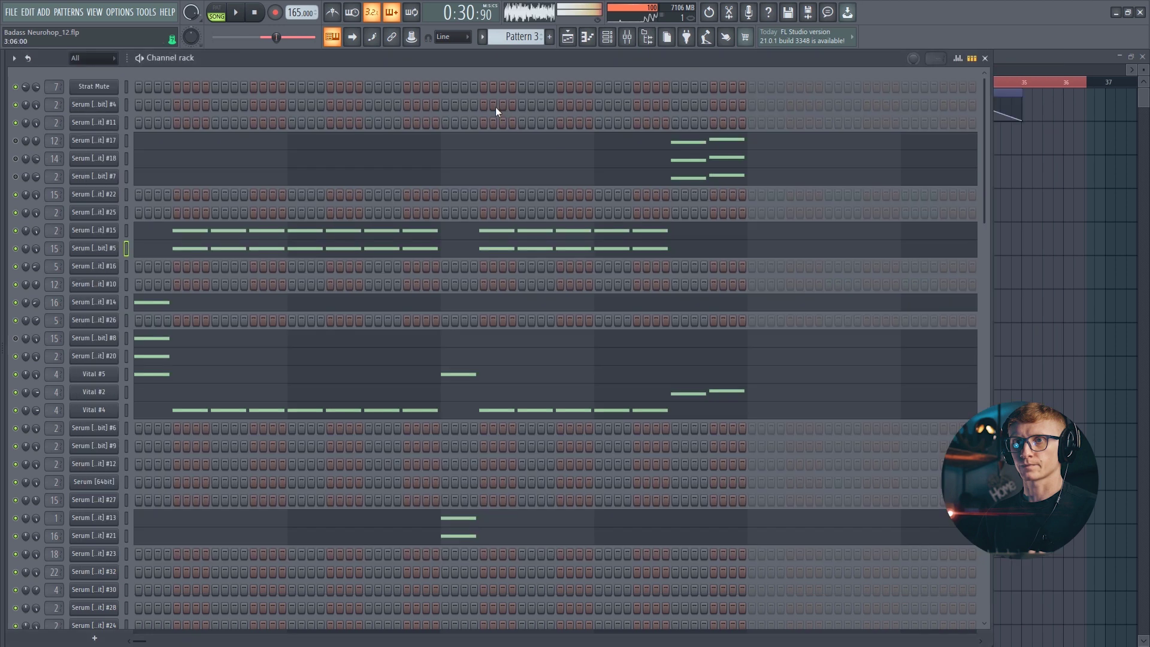
Select the Serum #15 channel, view Insert 2's chain from MFreqShifter to Ozone 5, and stop playback
right_click(103, 247)
mouse_move(142, 340)
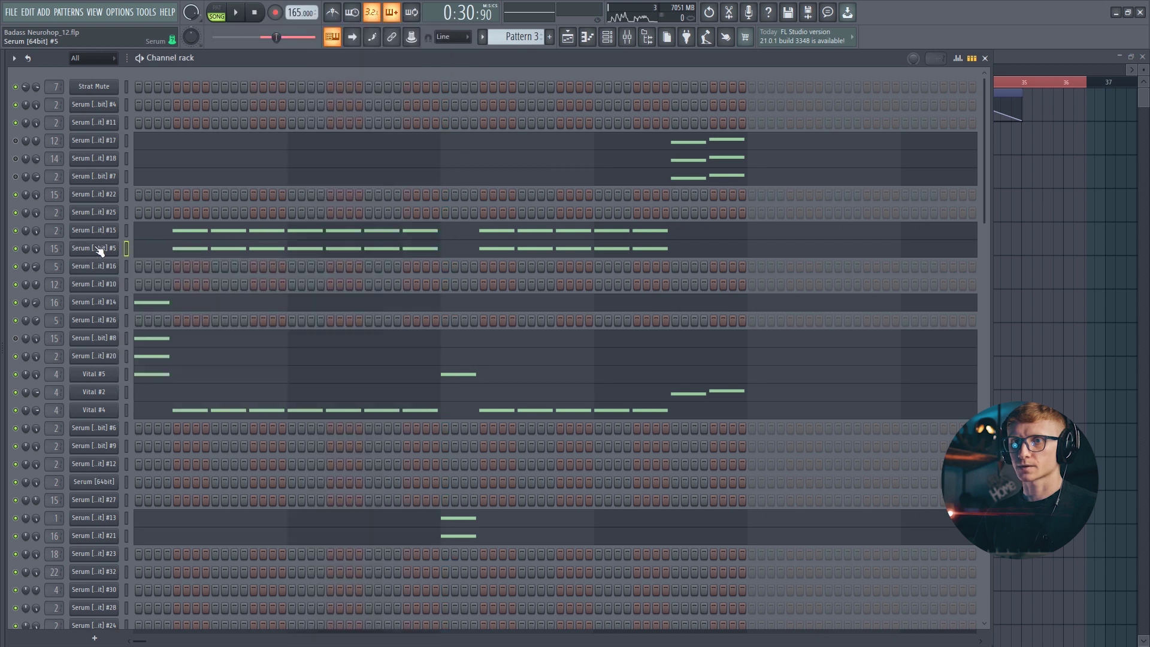
click(102, 231)
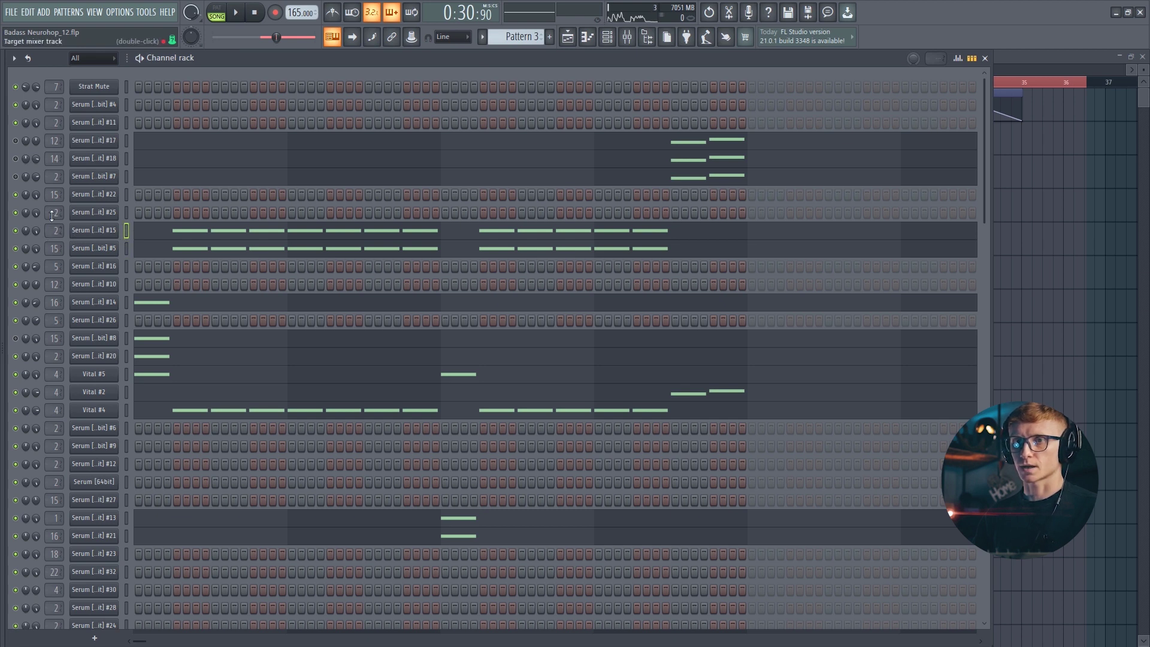
click(627, 36)
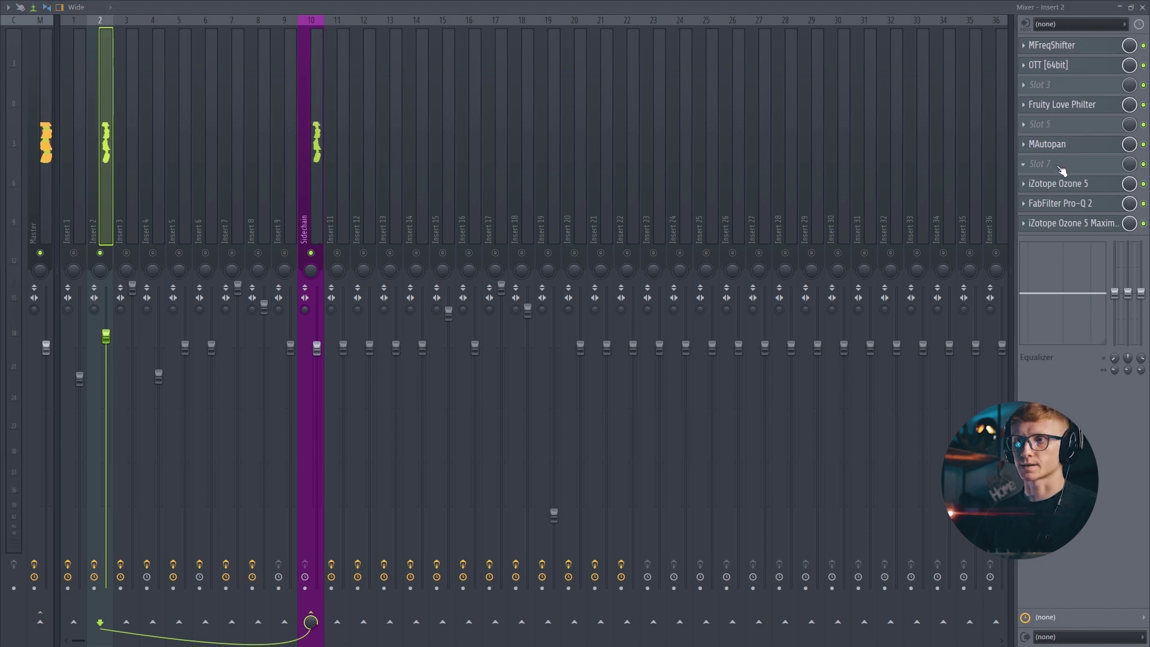
key(space)
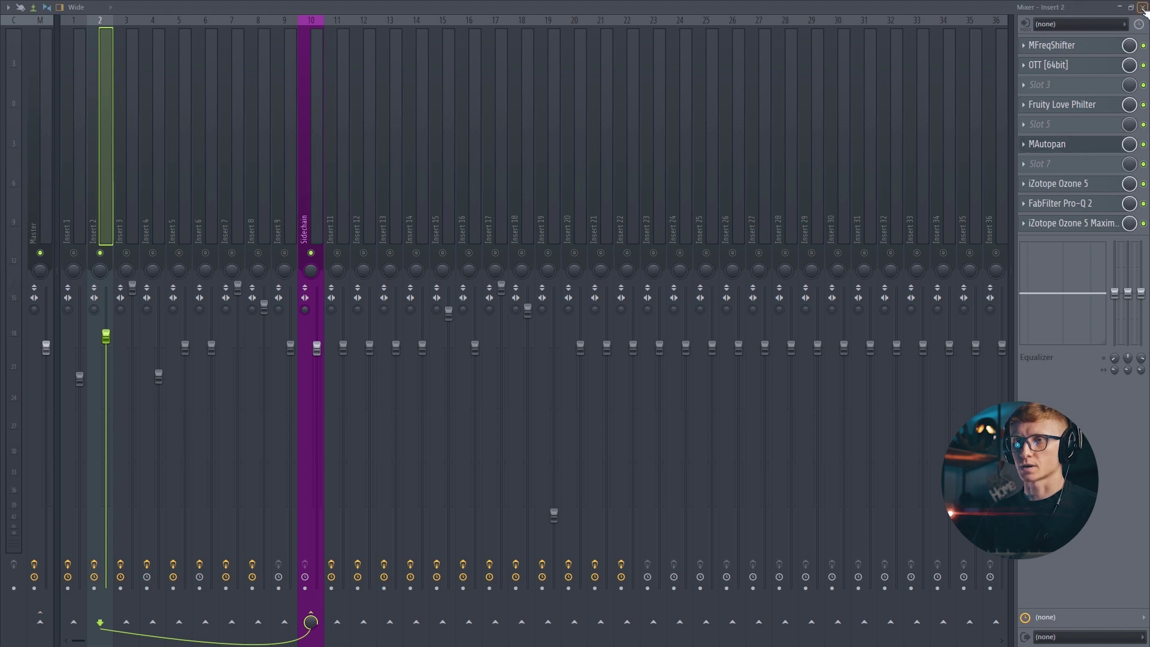
Play a note to hear Insert 2's MAutopan, then return to the Insert 2 mixer
click(1142, 8)
drag(508, 157, 521, 154)
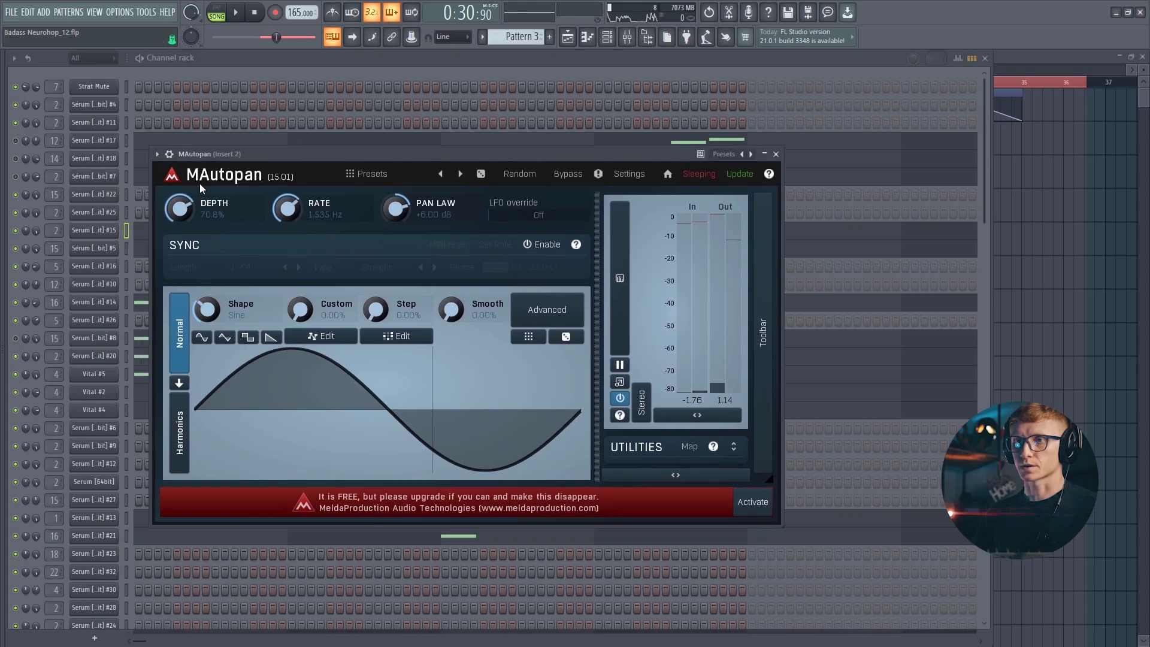
key(g)
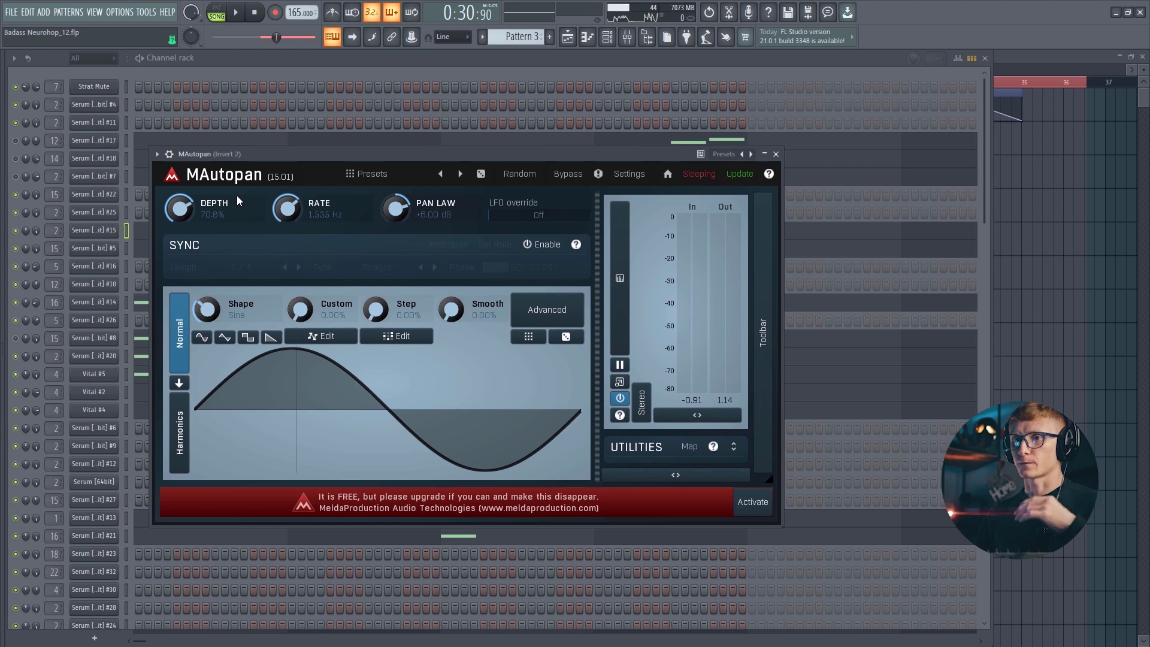
click(627, 39)
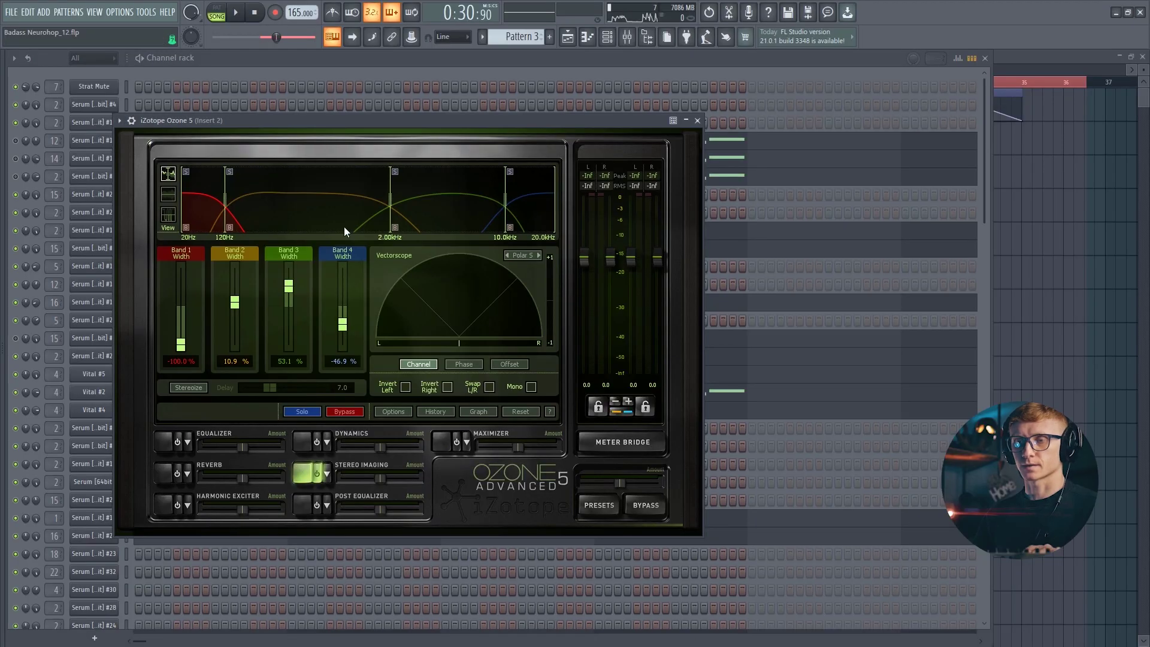
On Insert 2, widen Ozone band 3 to 64% and cut Pro-Q 2's band 2 bell to -3.84 dB
key(g)
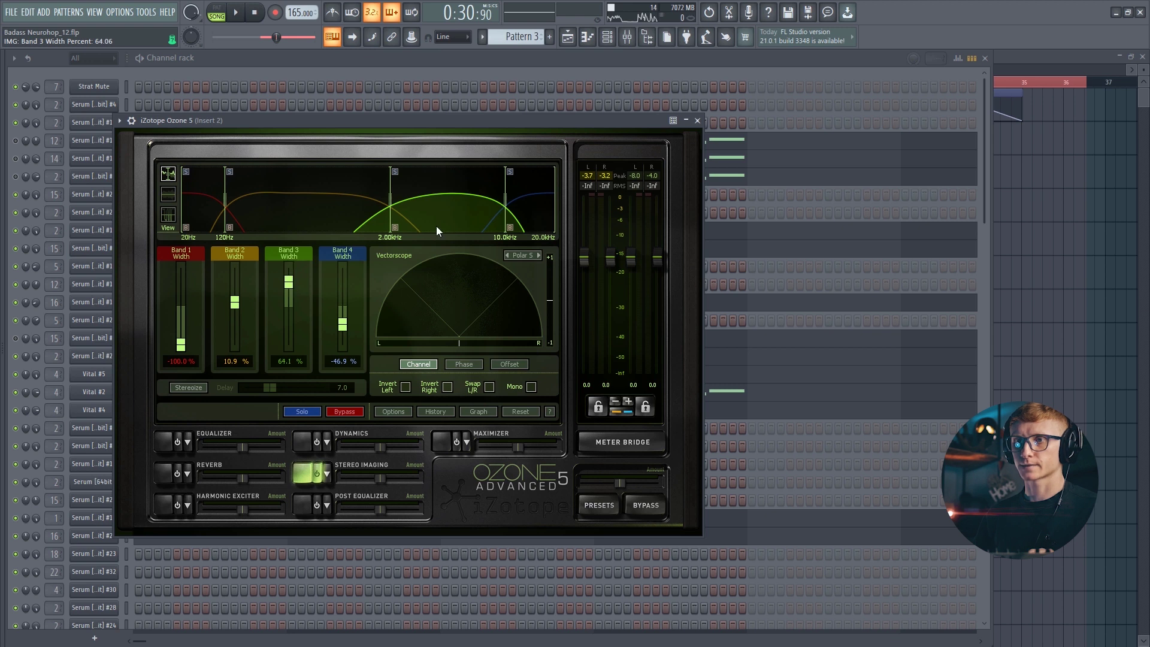
click(698, 120)
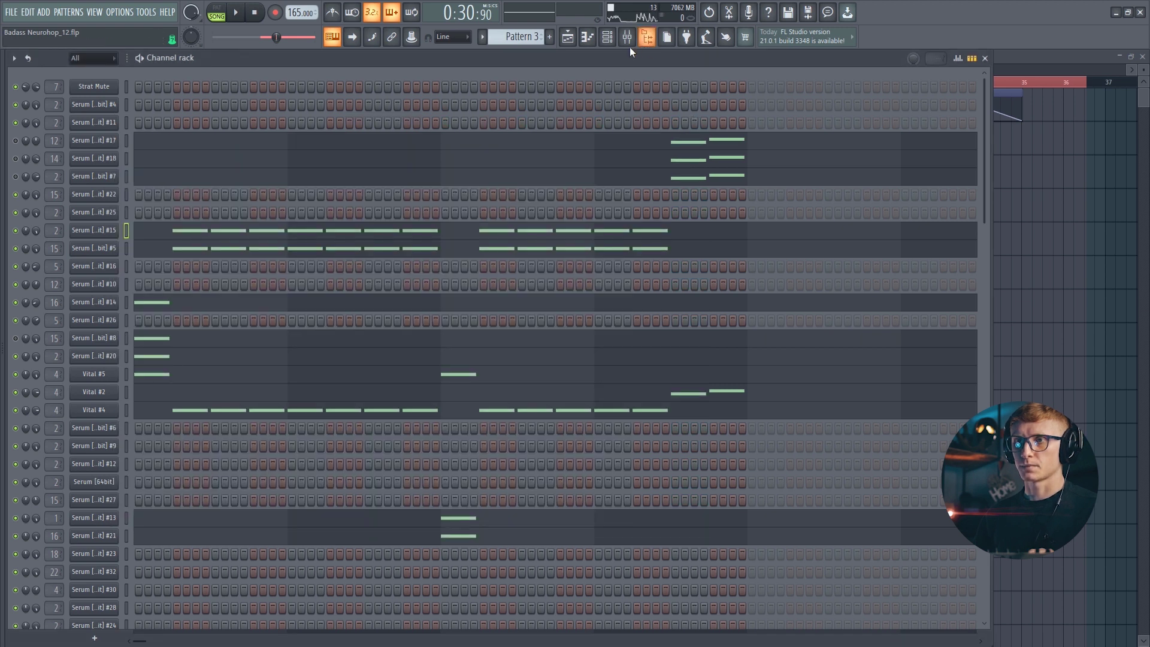
click(627, 37)
click(1090, 207)
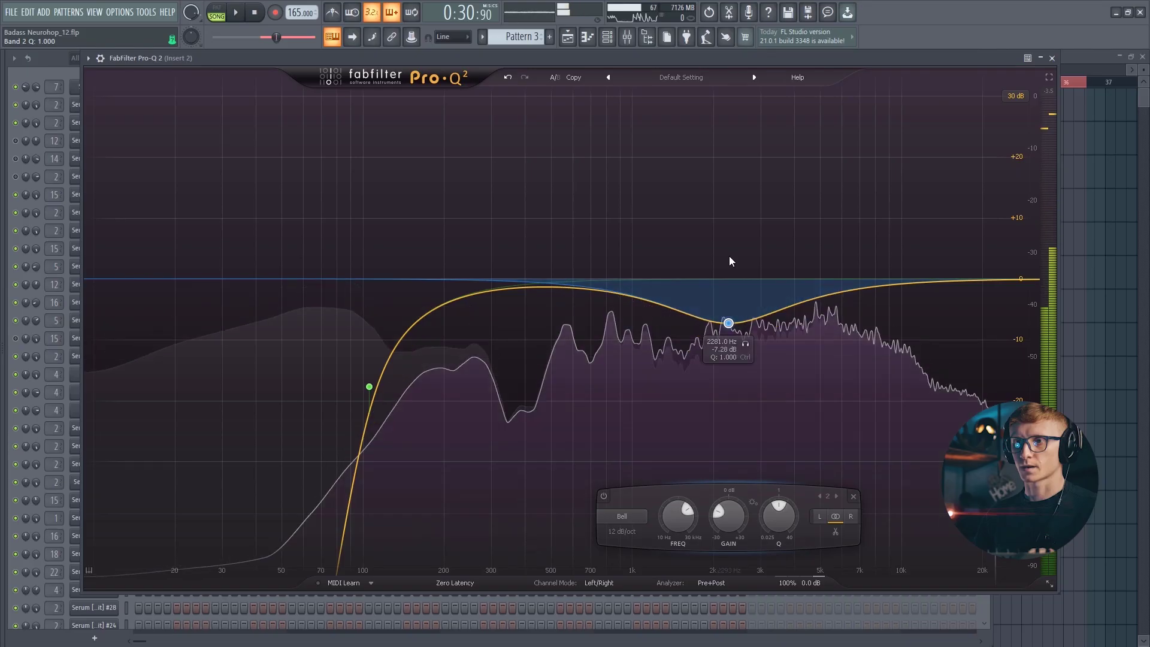
drag(728, 323, 719, 363)
key(space)
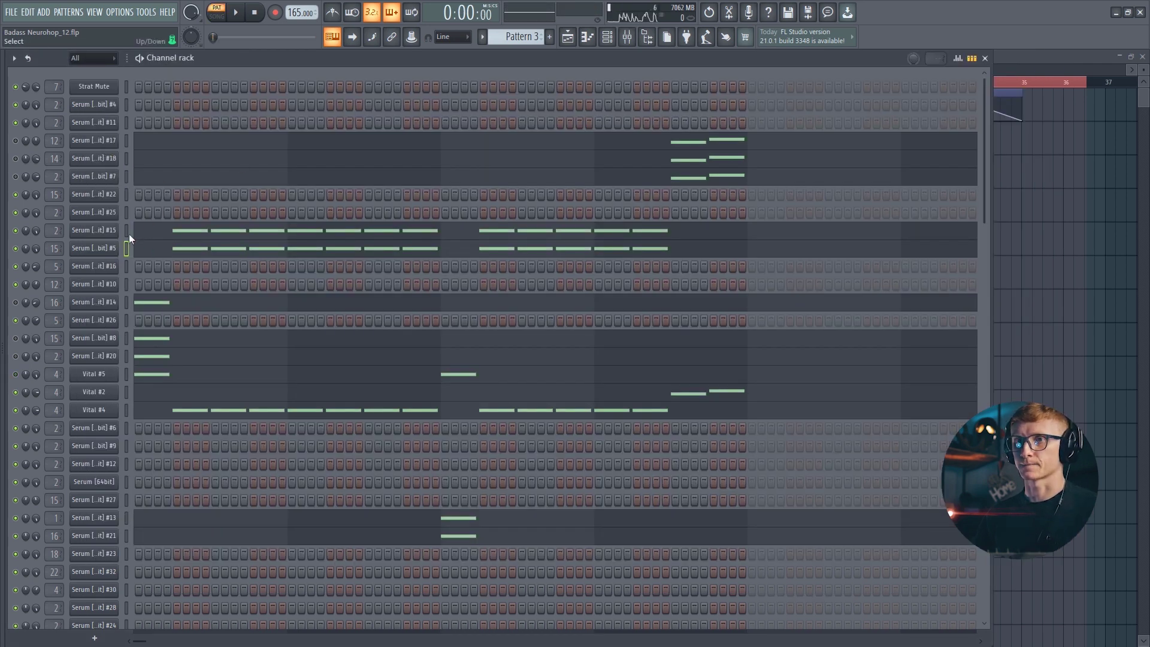
Play and stop the Pattern 3 bass three times to compare
click(237, 15)
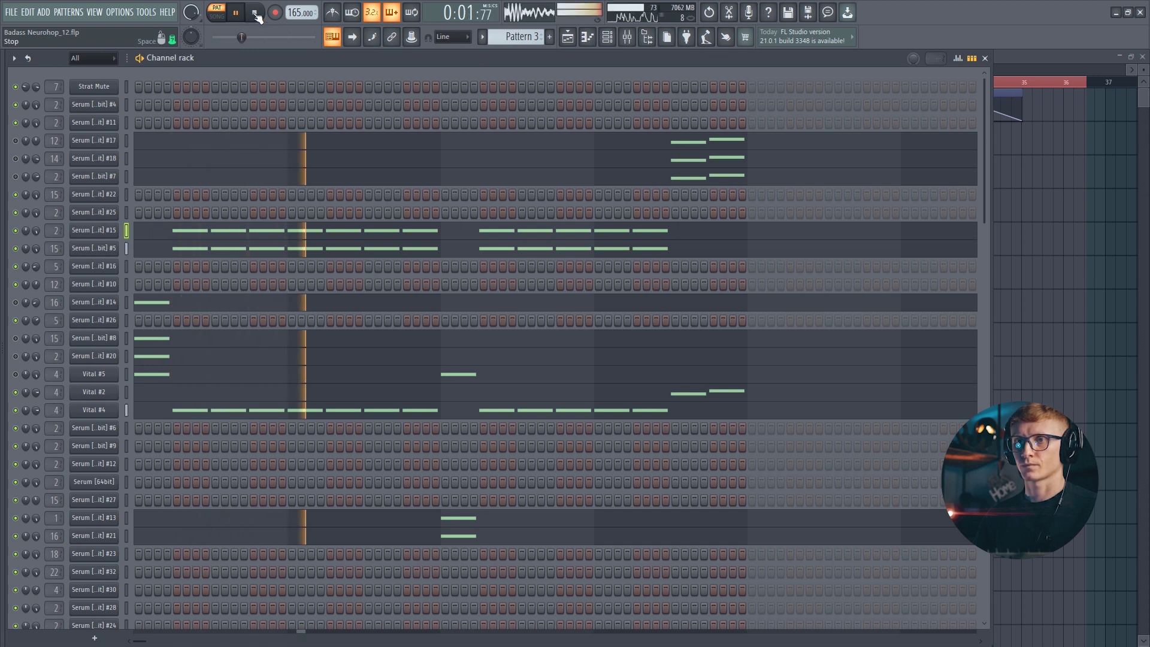
key(space)
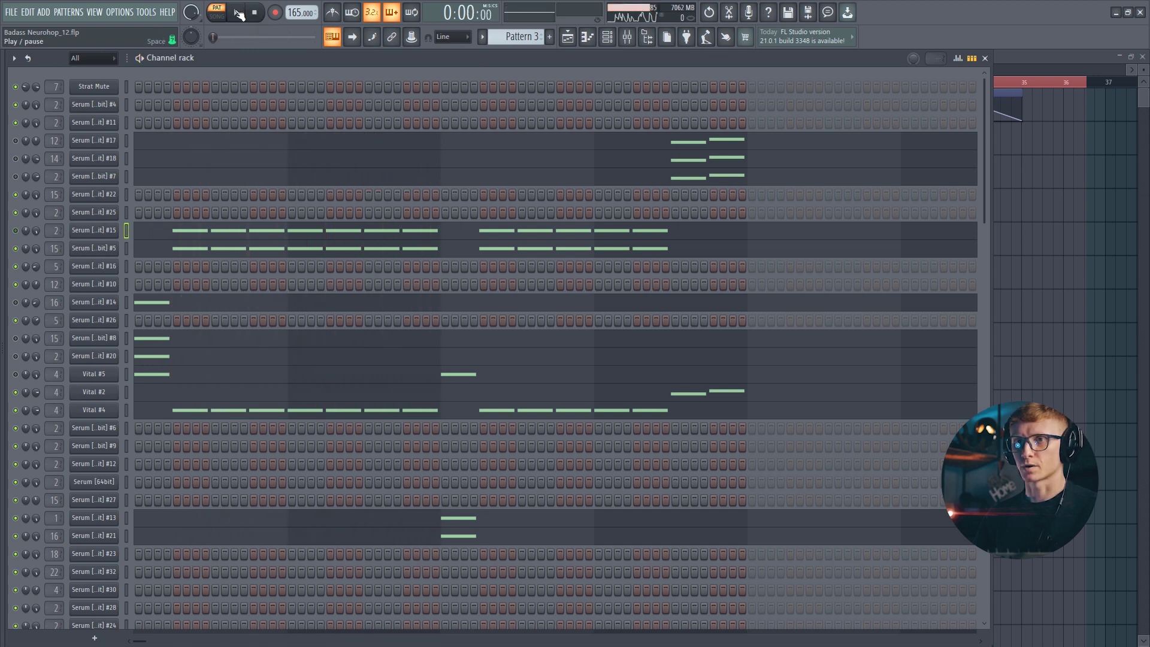
click(237, 15)
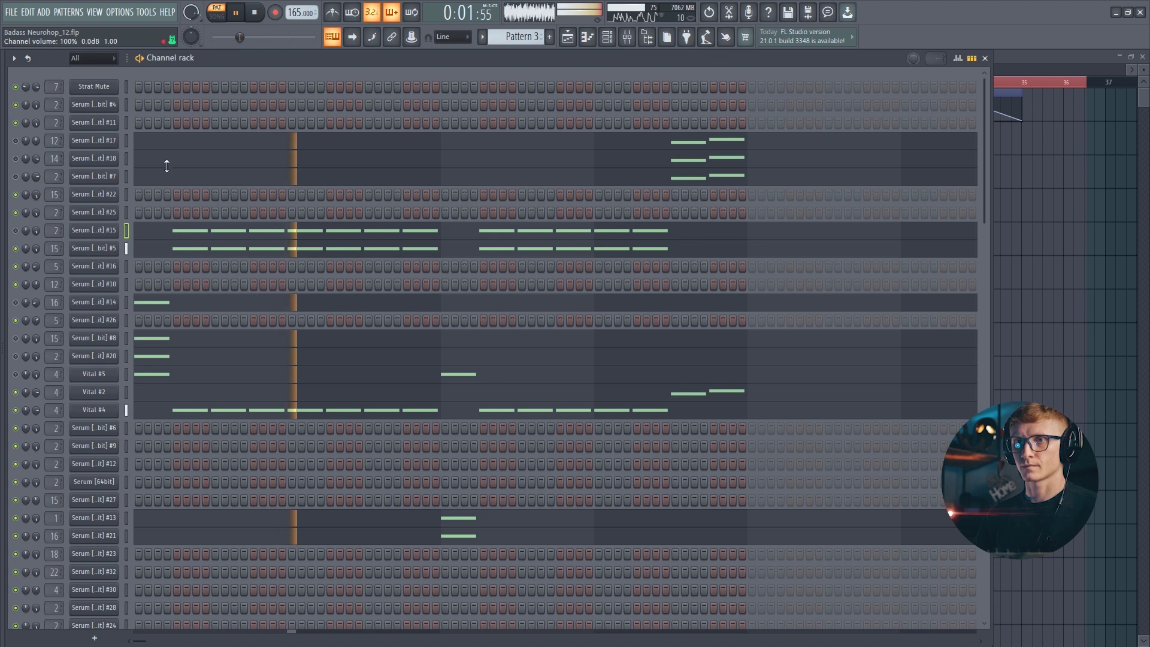
key(space)
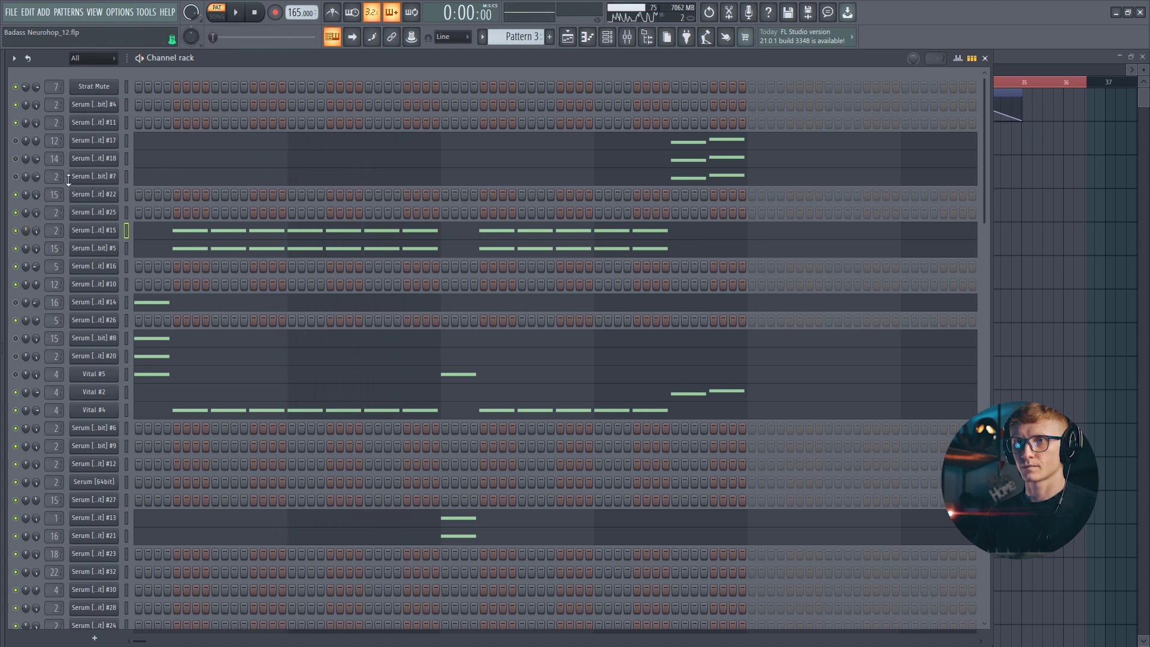
click(237, 17)
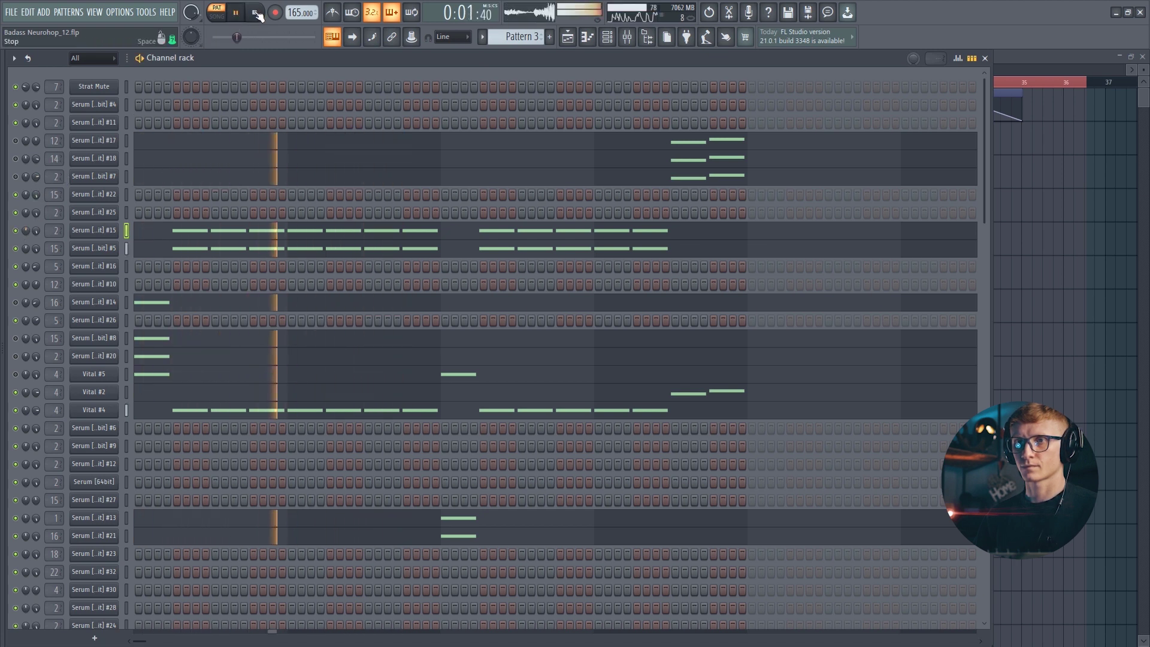
click(257, 15)
Audition the bass again with the mixer toggled, ending on Insert 2
click(631, 42)
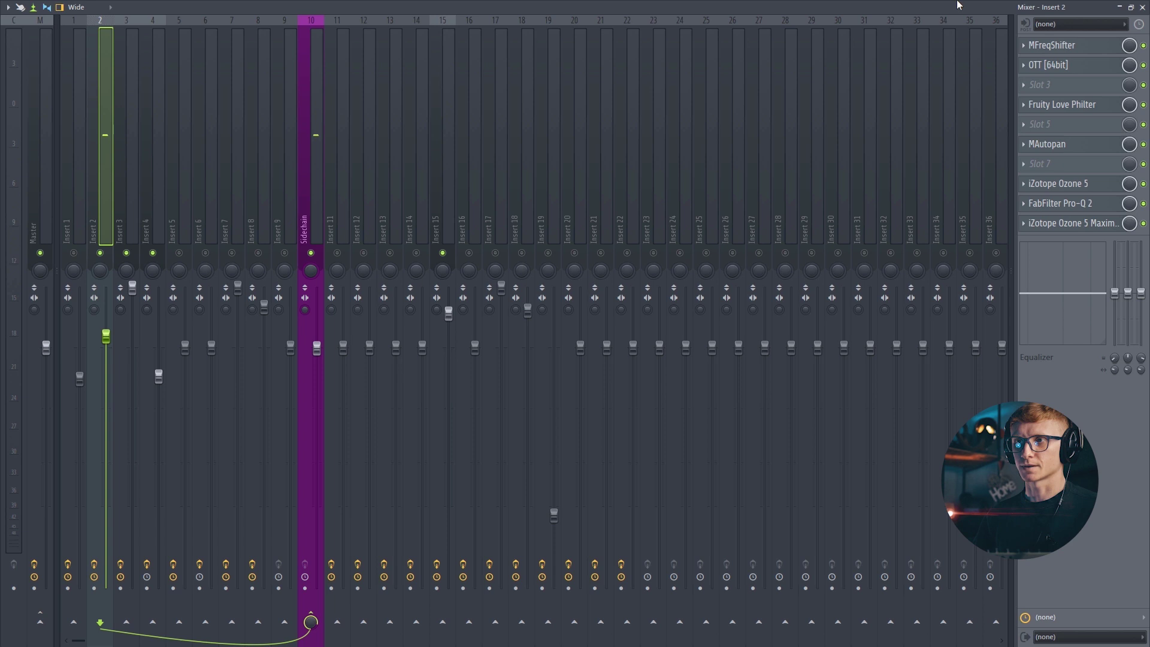
click(1142, 7)
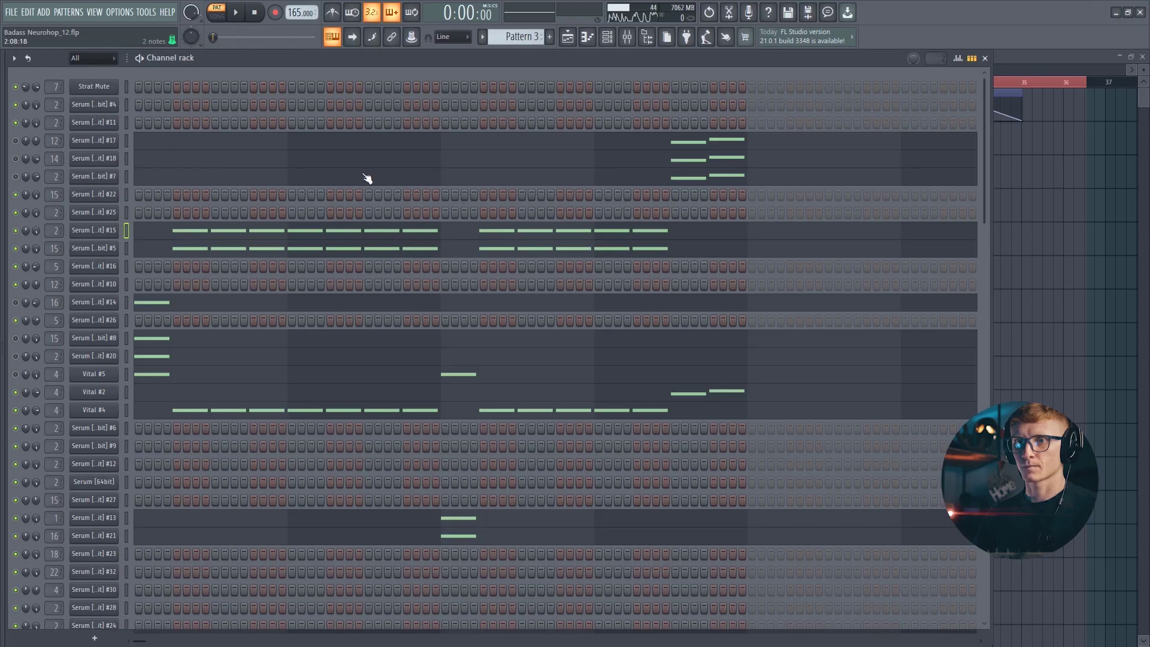
click(236, 18)
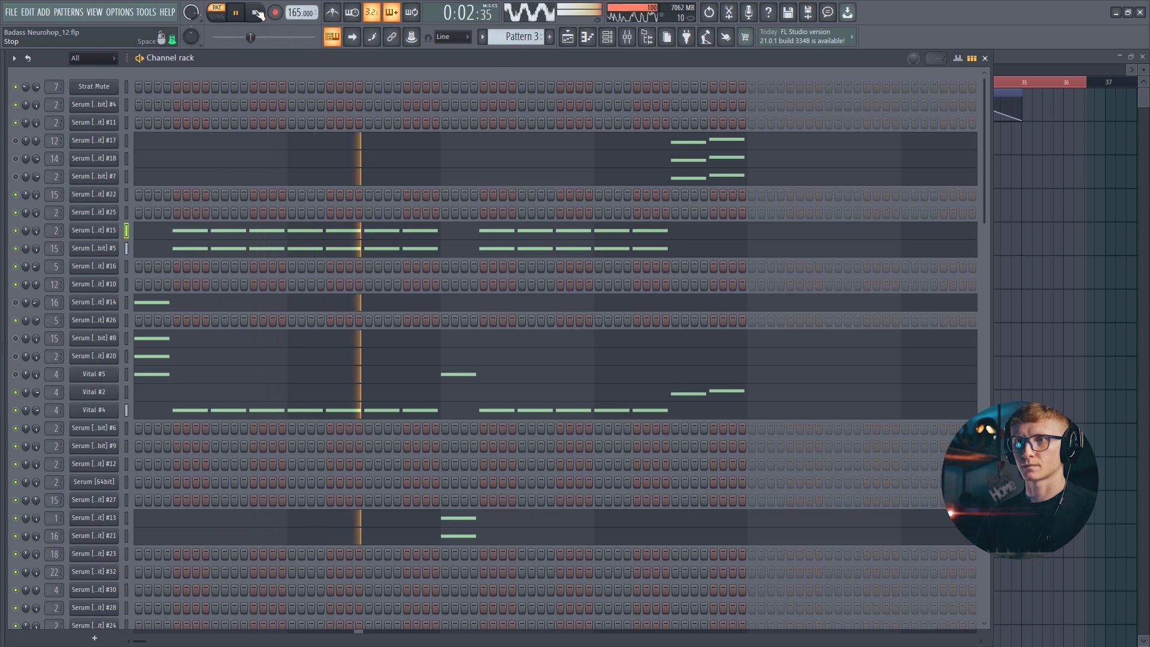
click(626, 37)
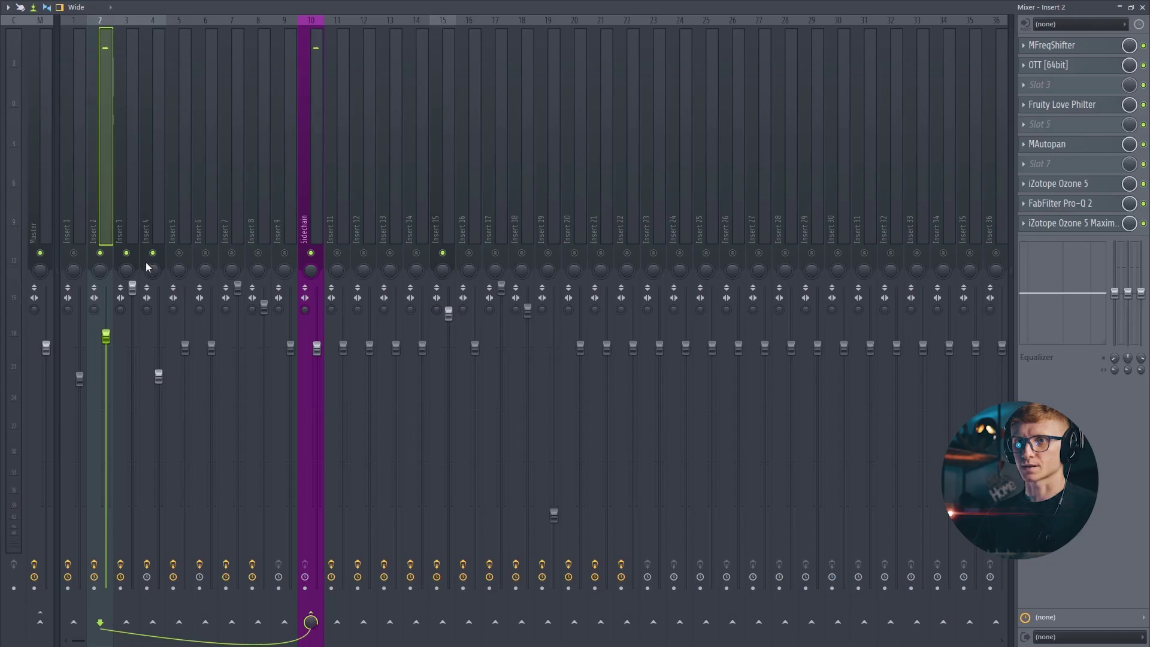
click(1142, 7)
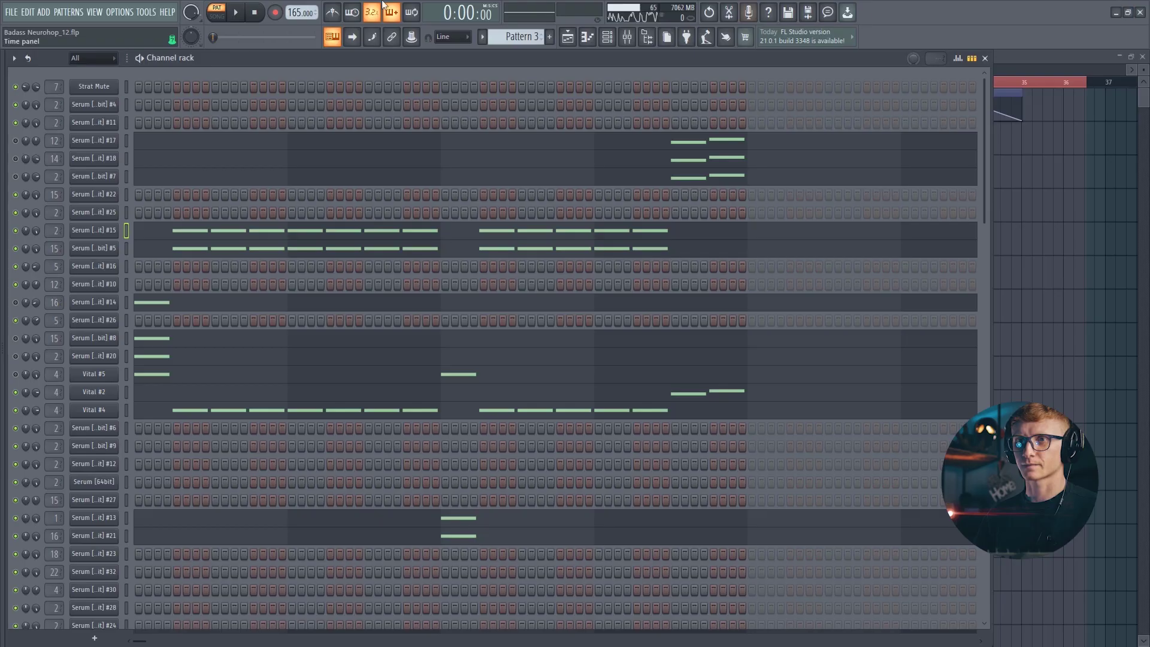
key(space)
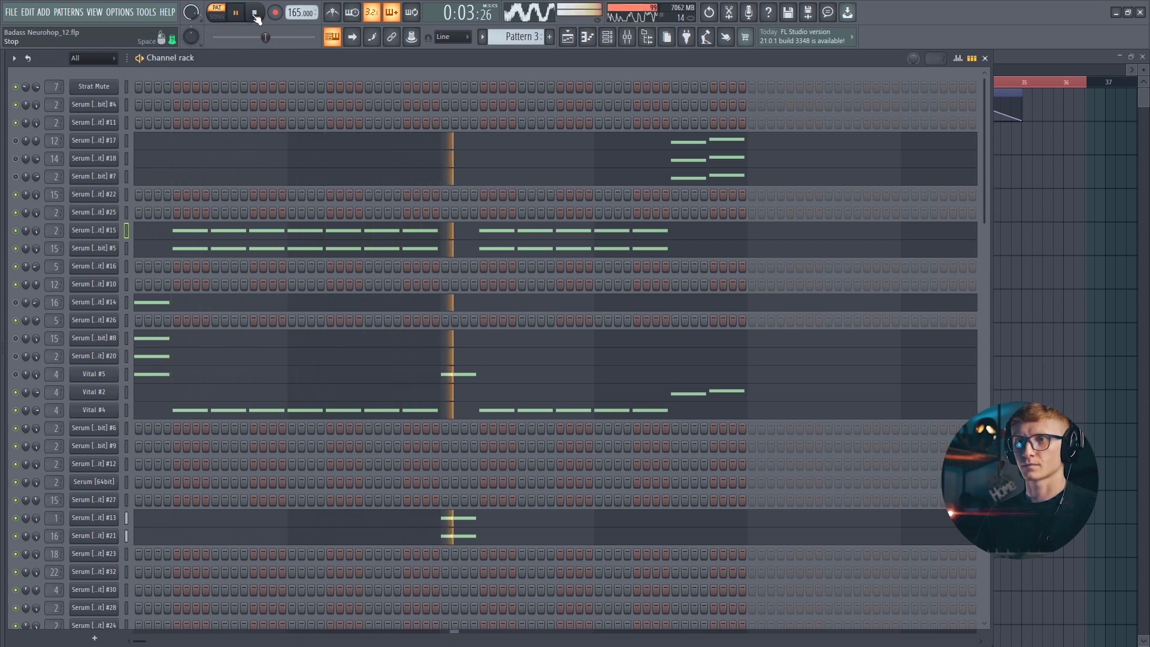
click(255, 14)
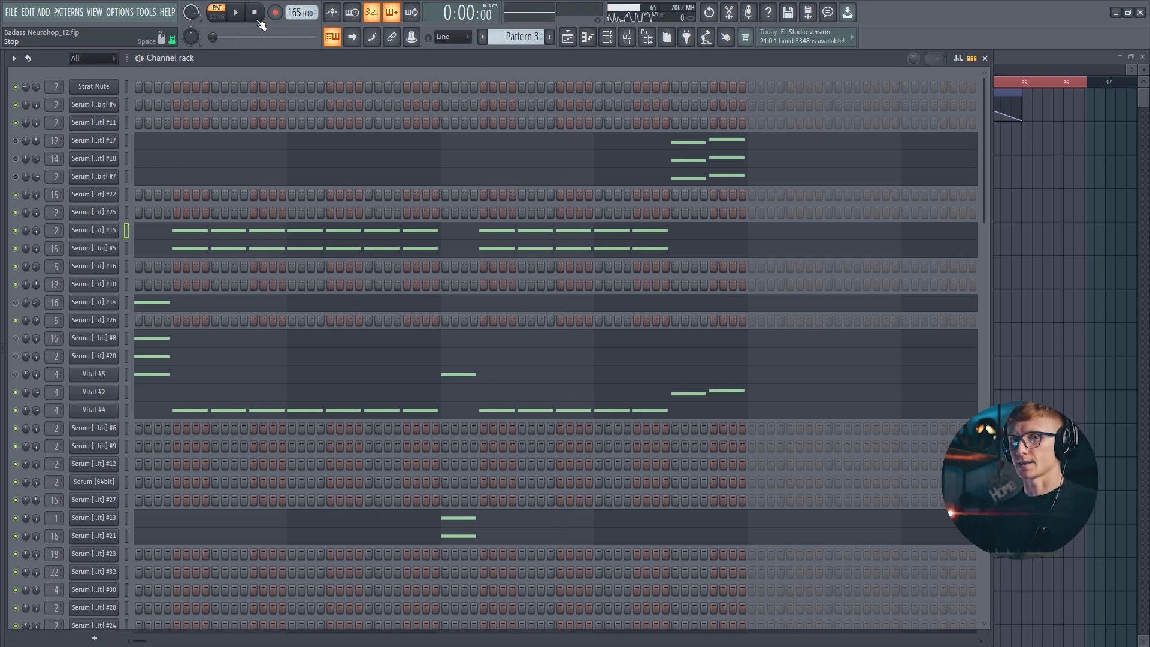
key(F9)
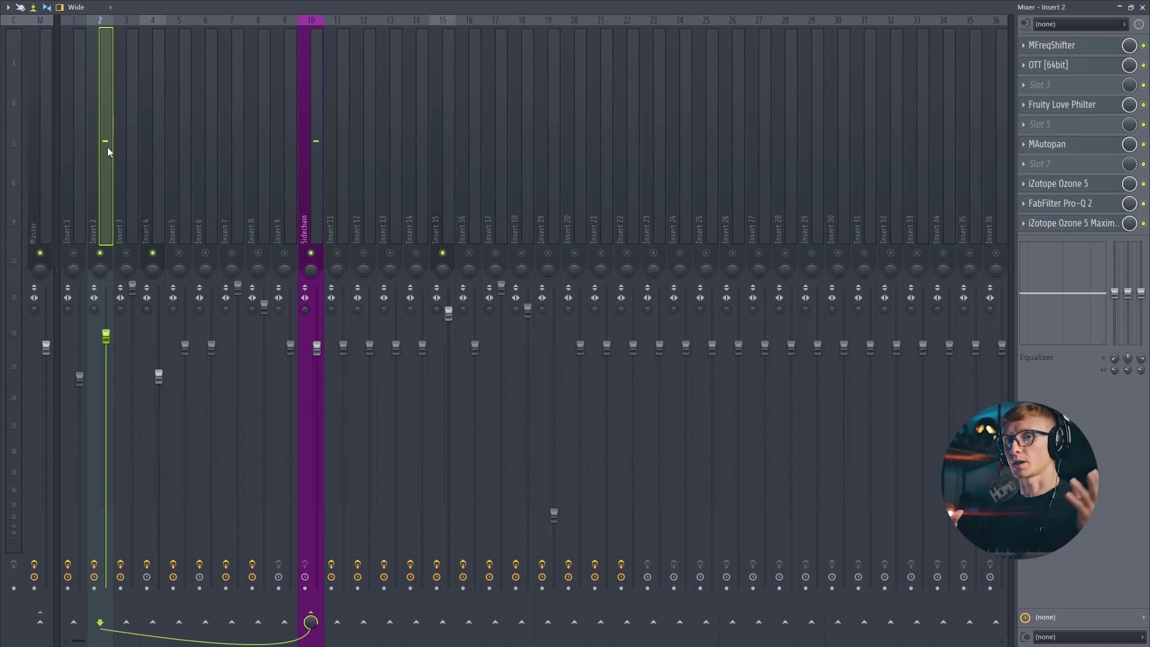